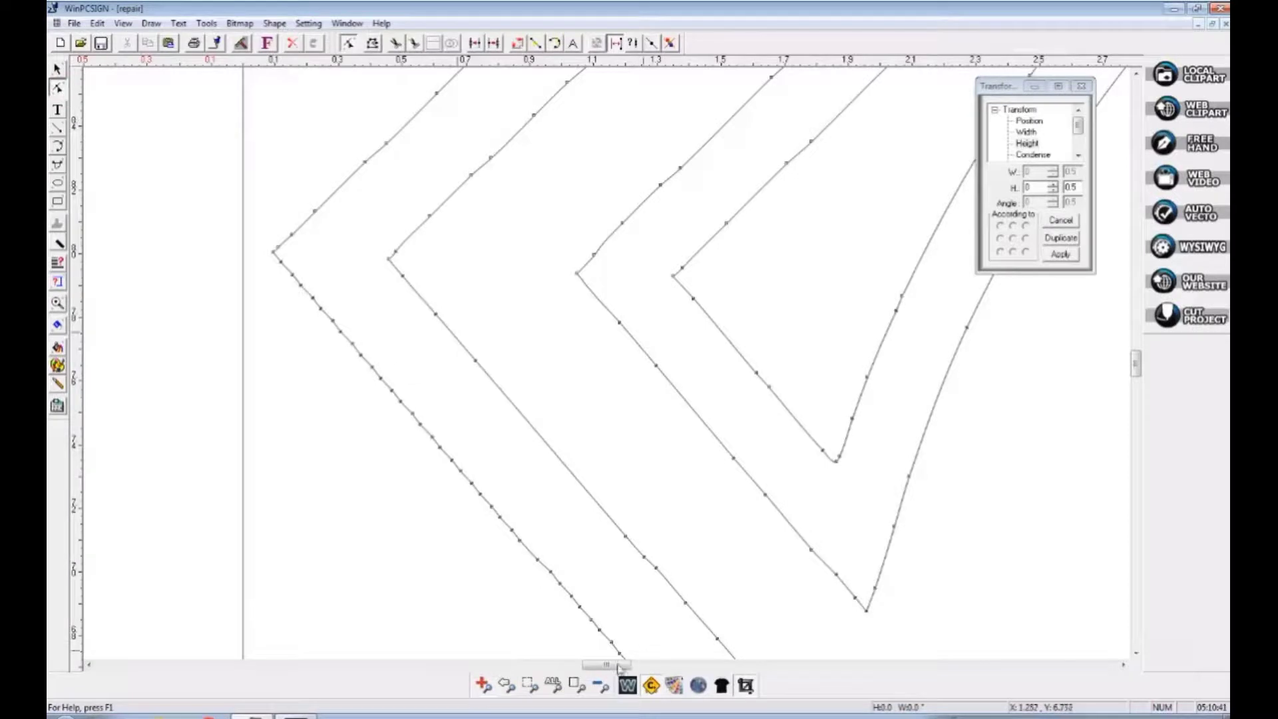
Step: Examine the traced points along the rounded end of the S's upper loop
{"action": "left_click", "coordinate": [505, 686]}
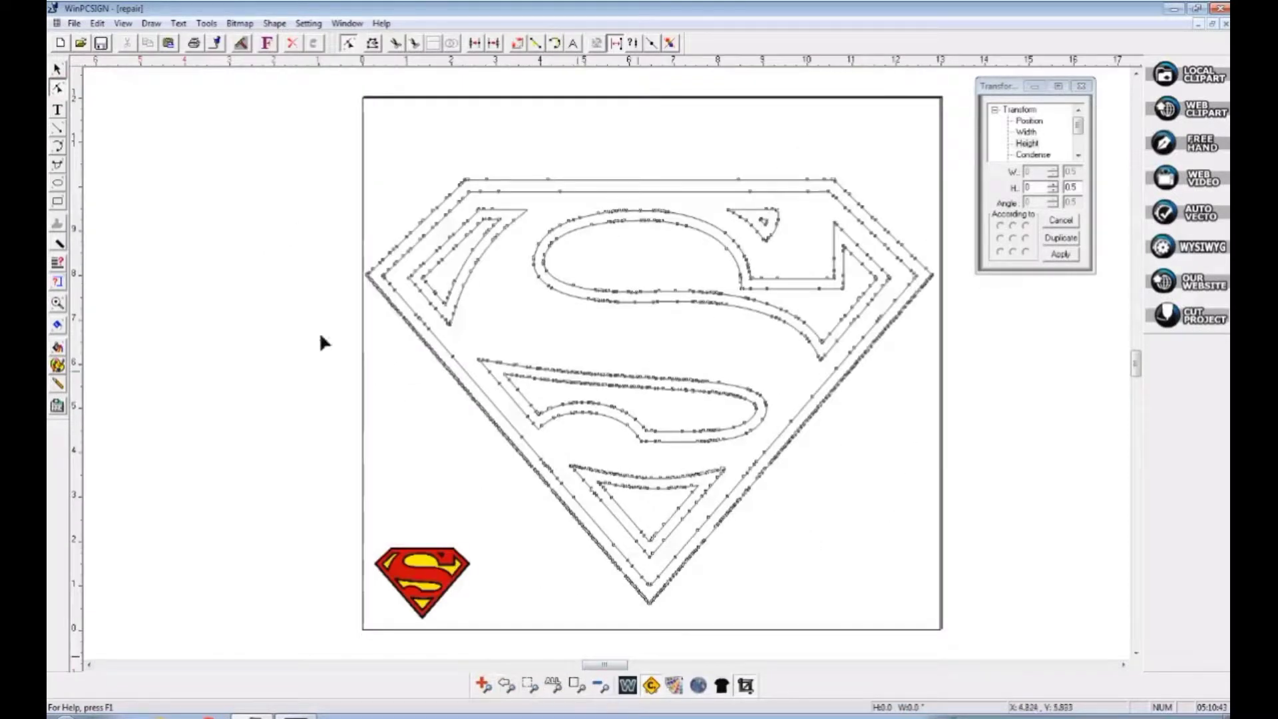
{"action": "left_click", "coordinate": [58, 303]}
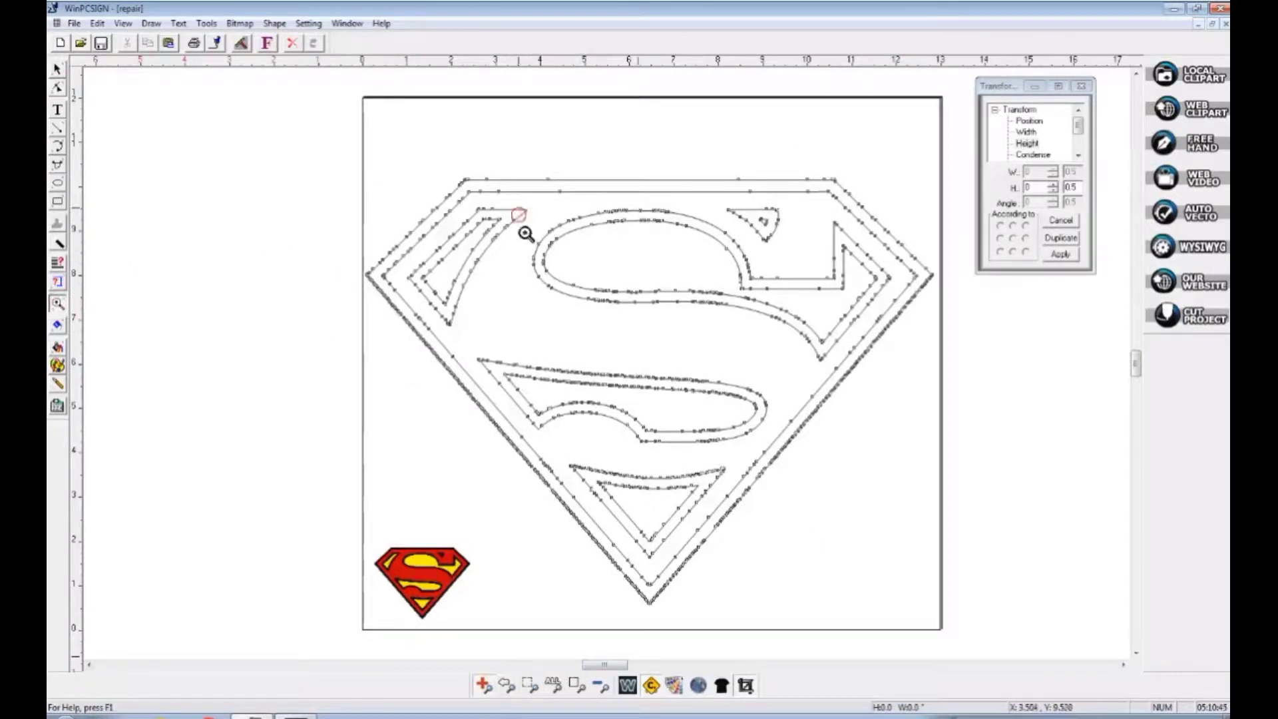
{"action": "left_click_drag", "start_coordinate": [522, 217], "coordinate": [571, 297]}
{"action": "left_click", "coordinate": [58, 89]}
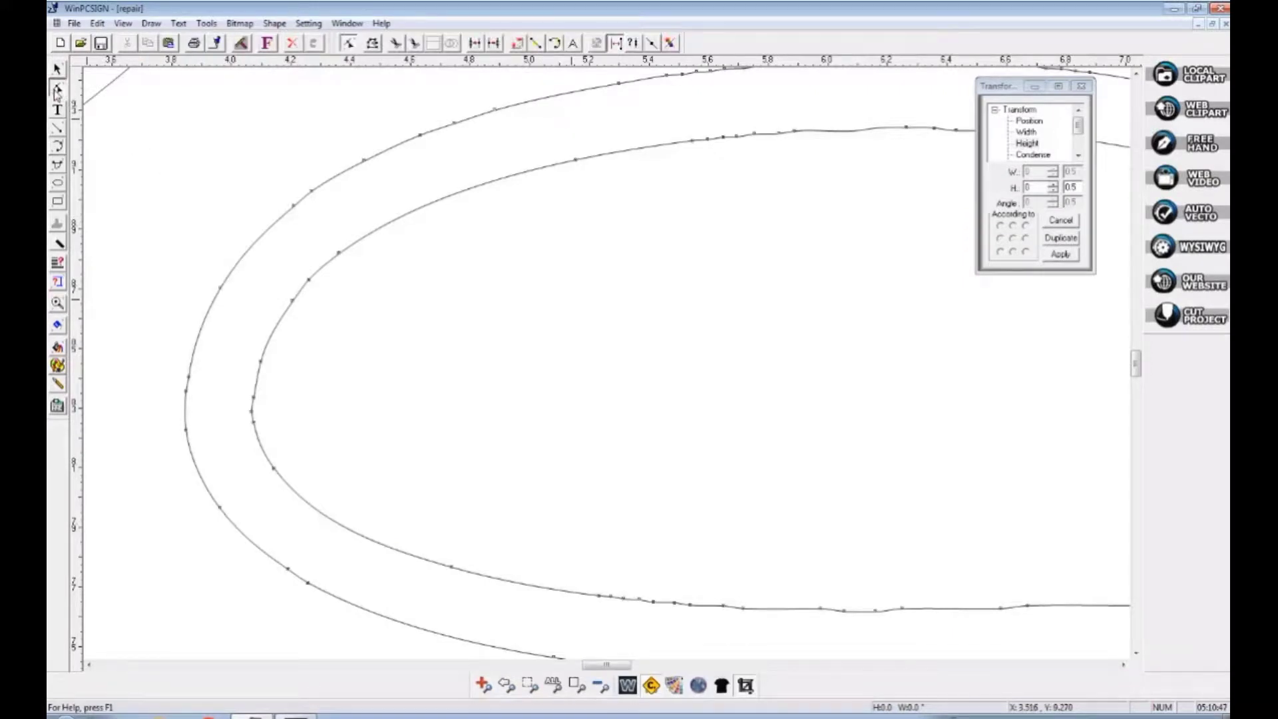
{"action": "left_click", "coordinate": [554, 686]}
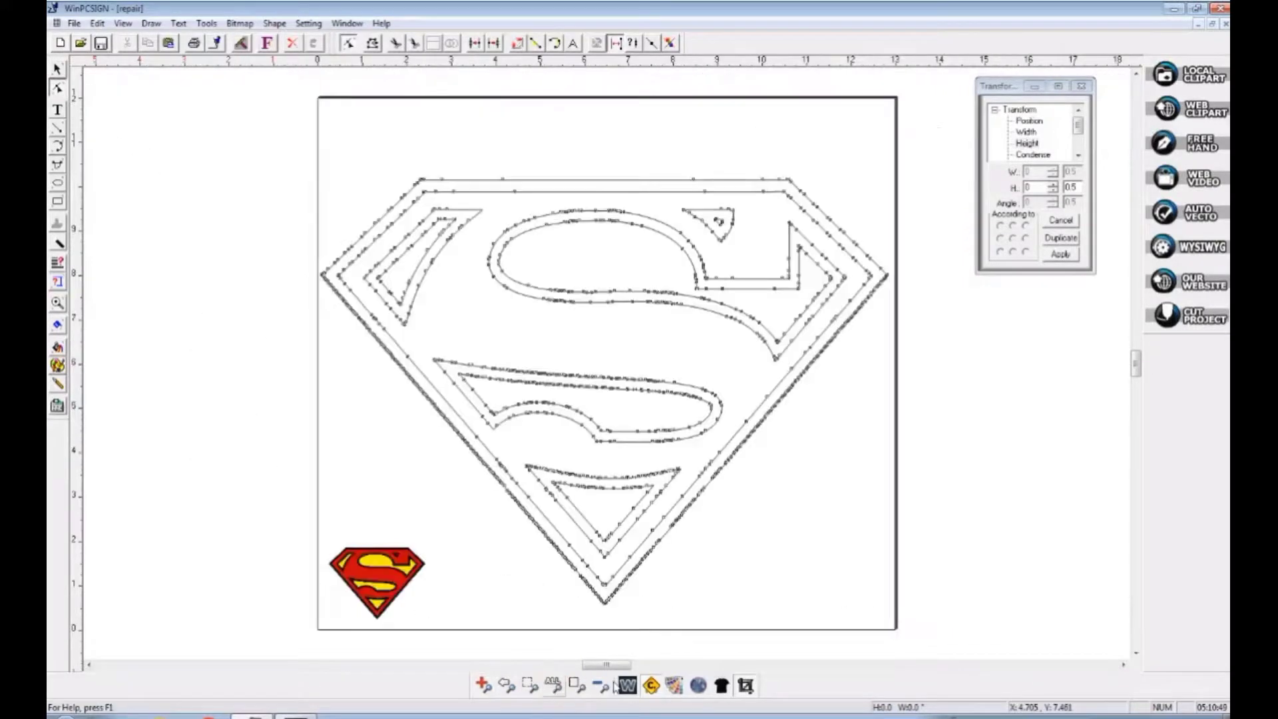
Step: Sharpen the rounded bottom tip of the outermost shield outline by moving its corner point slightly downward
{"action": "left_click", "coordinate": [58, 304]}
{"action": "left_click_drag", "start_coordinate": [585, 591], "coordinate": [617, 608]}
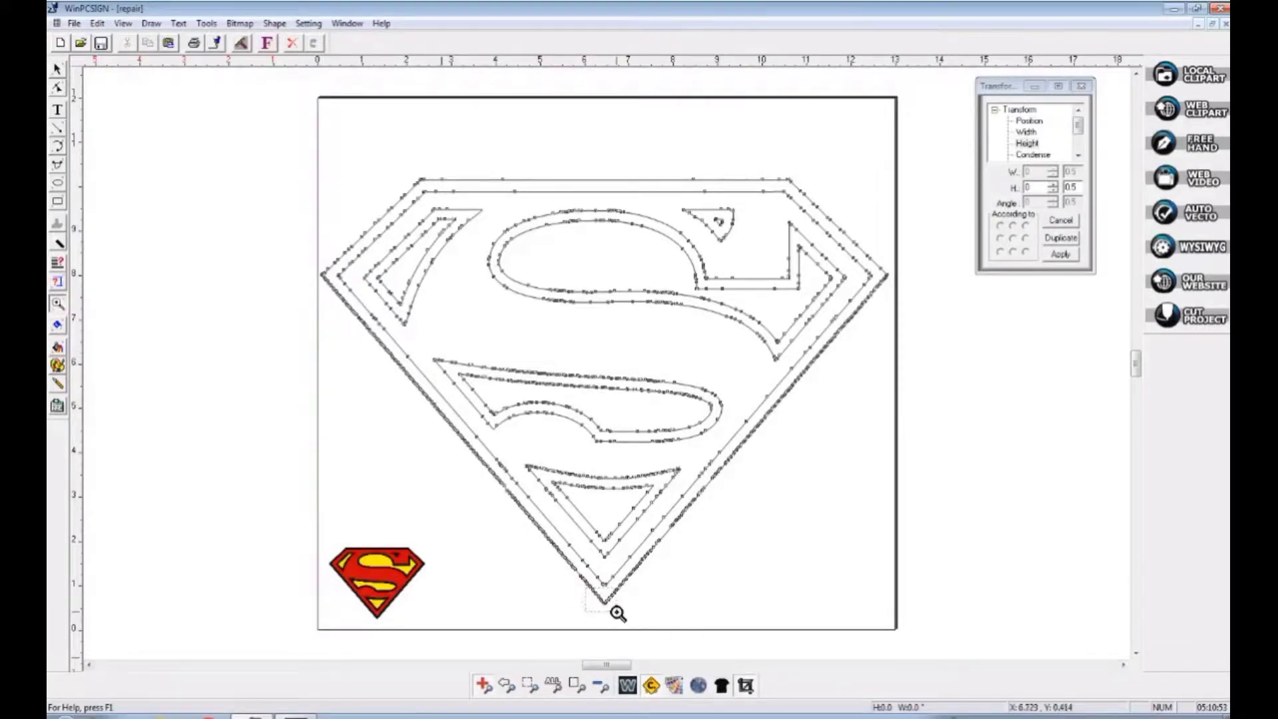
{"action": "left_click", "coordinate": [57, 88]}
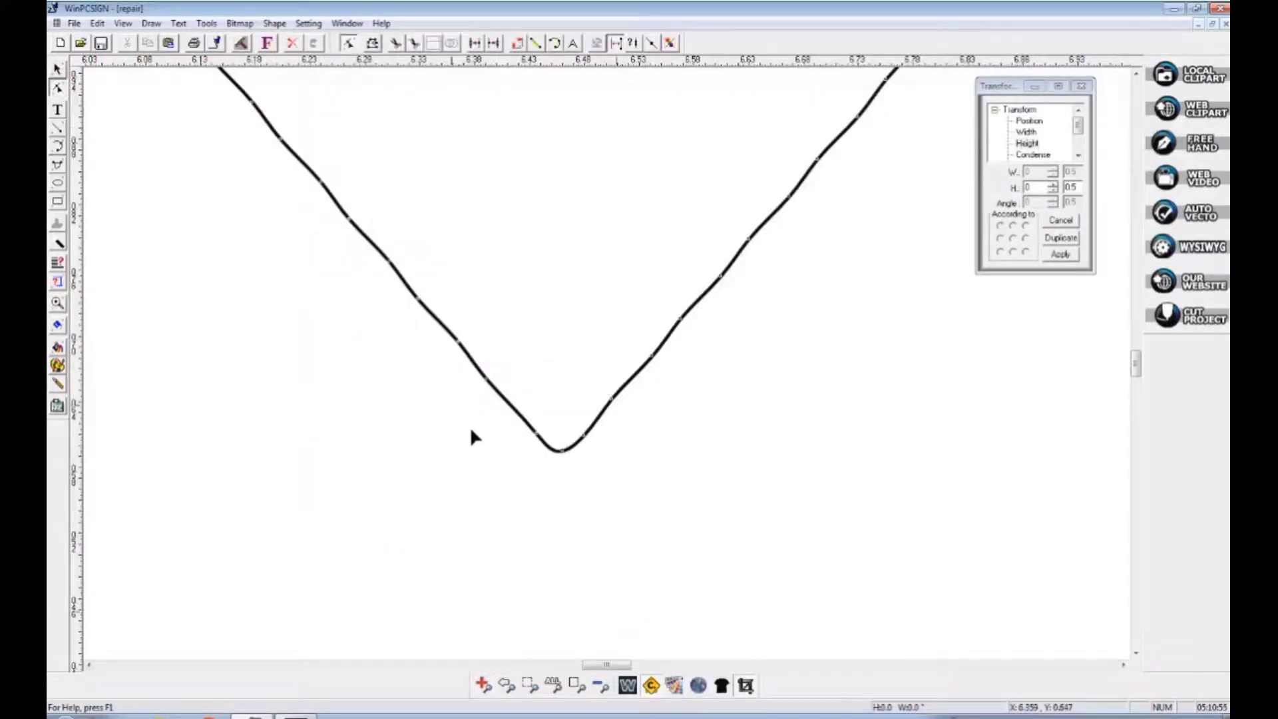
{"action": "key", "text": "l"}
{"action": "left_click_drag", "start_coordinate": [562, 451], "coordinate": [558, 455]}
{"action": "left_click", "coordinate": [558, 455]}
{"action": "left_click", "coordinate": [508, 687]}
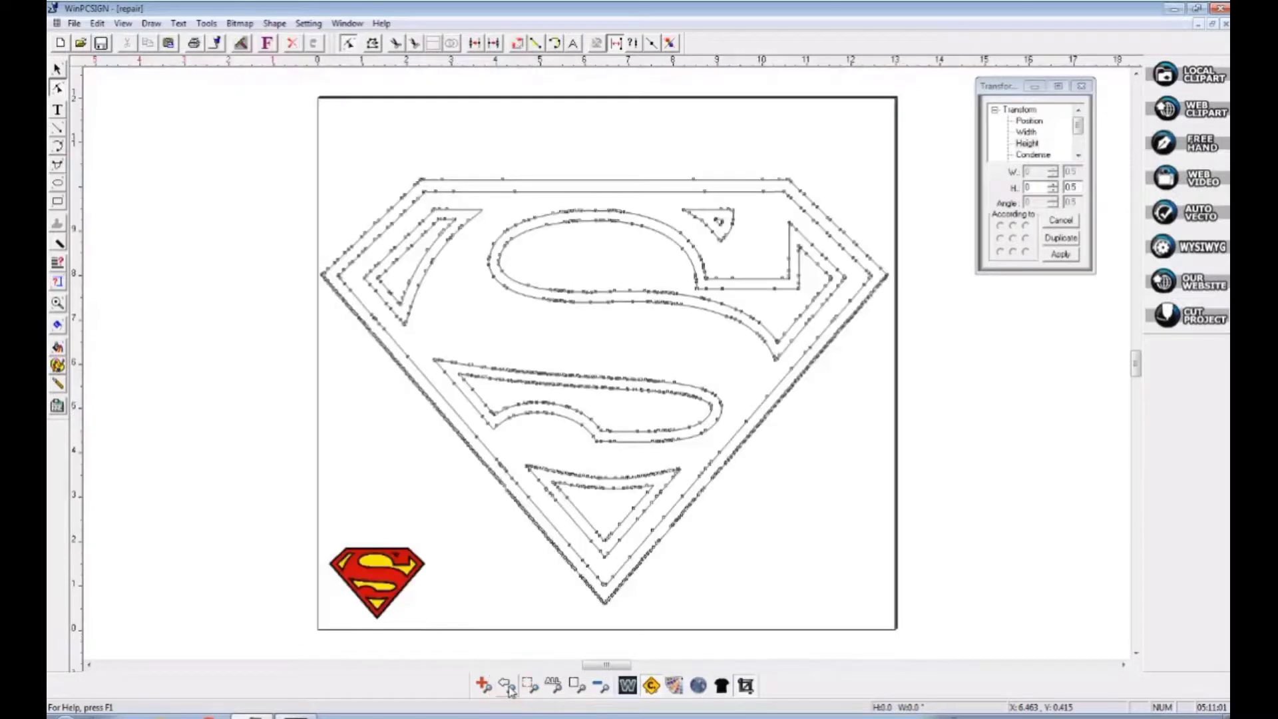
Step: Replace the jagged edges of the outermost shield outline with straight lines running from corner to corner
{"action": "left_click", "coordinate": [536, 46]}
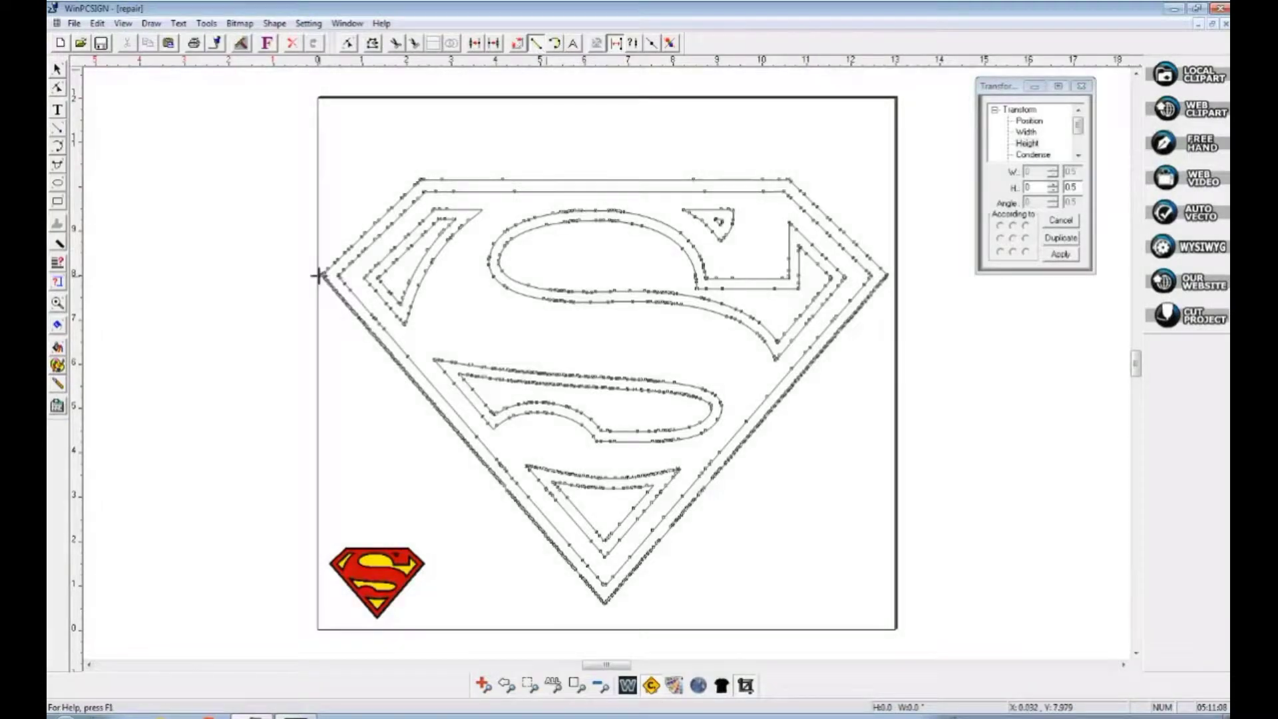
{"action": "left_click", "coordinate": [604, 603]}
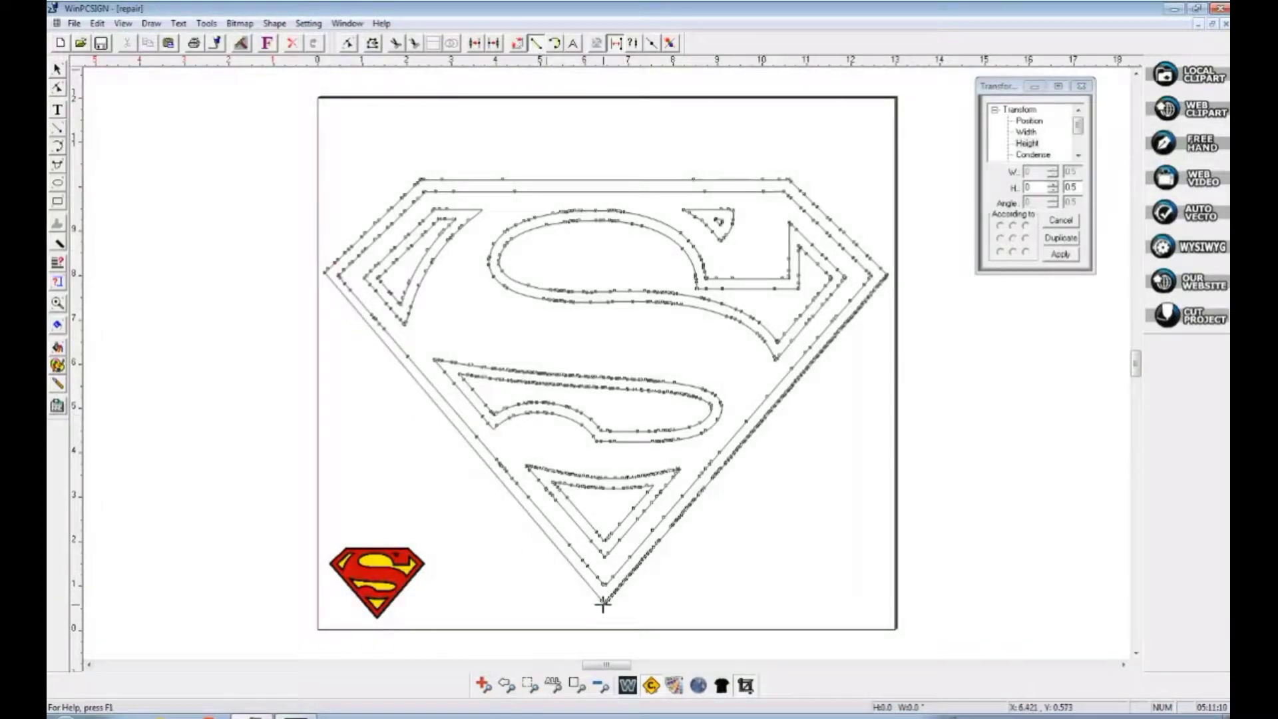
{"action": "left_click", "coordinate": [890, 273]}
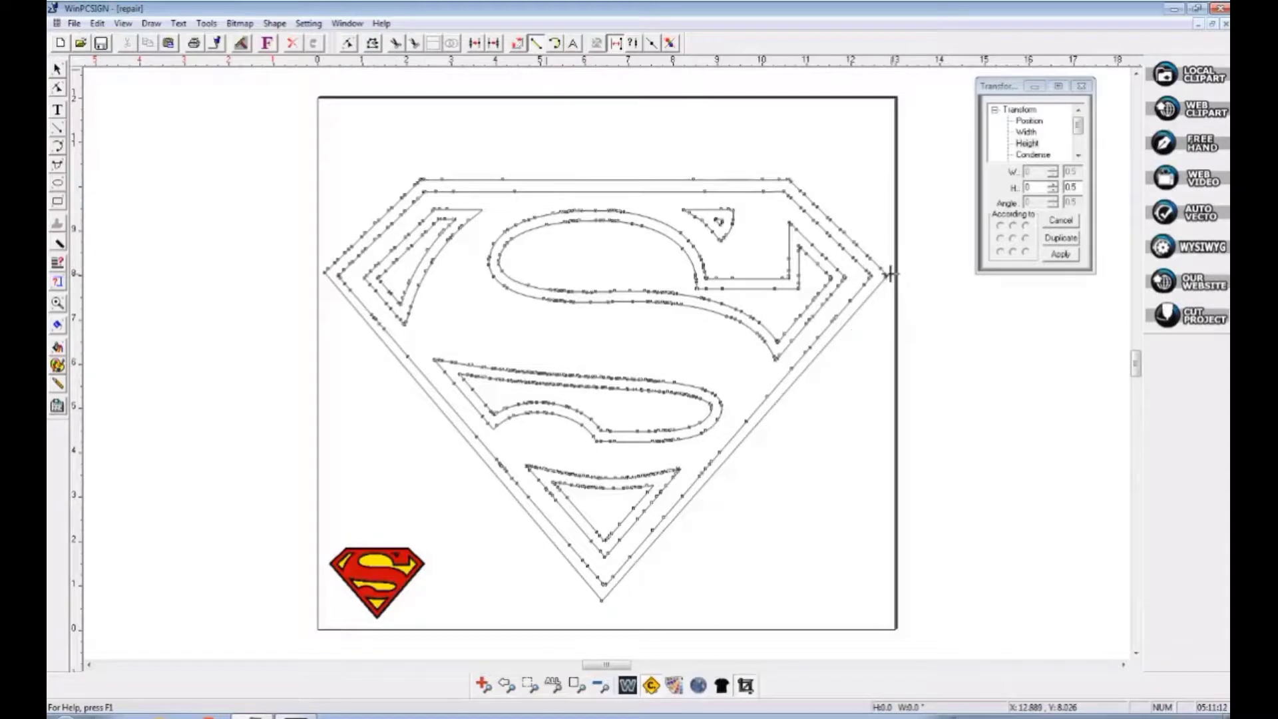
{"action": "left_click", "coordinate": [419, 179]}
{"action": "left_click", "coordinate": [418, 180]}
{"action": "left_click", "coordinate": [318, 273]}
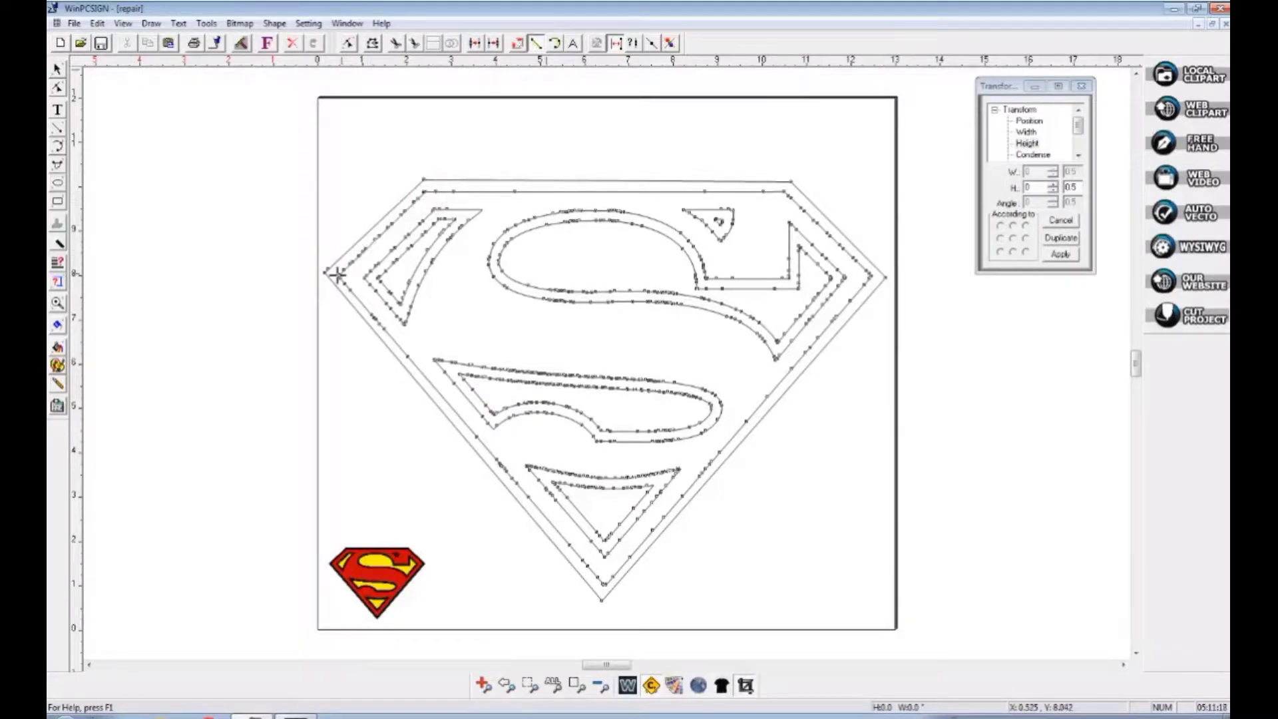
Step: Replace the edges of the shield border's inner outline with straight lines between its corners
{"action": "left_click", "coordinate": [605, 591]}
{"action": "left_click", "coordinate": [870, 275]}
{"action": "left_click", "coordinate": [784, 192]}
{"action": "left_click", "coordinate": [418, 191]}
Step: Adjust the left corner point of the border's inner outline so it lines up with the outer corner
{"action": "left_click", "coordinate": [58, 304]}
{"action": "left_click_drag", "start_coordinate": [288, 237], "coordinate": [415, 355]}
{"action": "left_click_drag", "start_coordinate": [351, 262], "coordinate": [343, 255]}
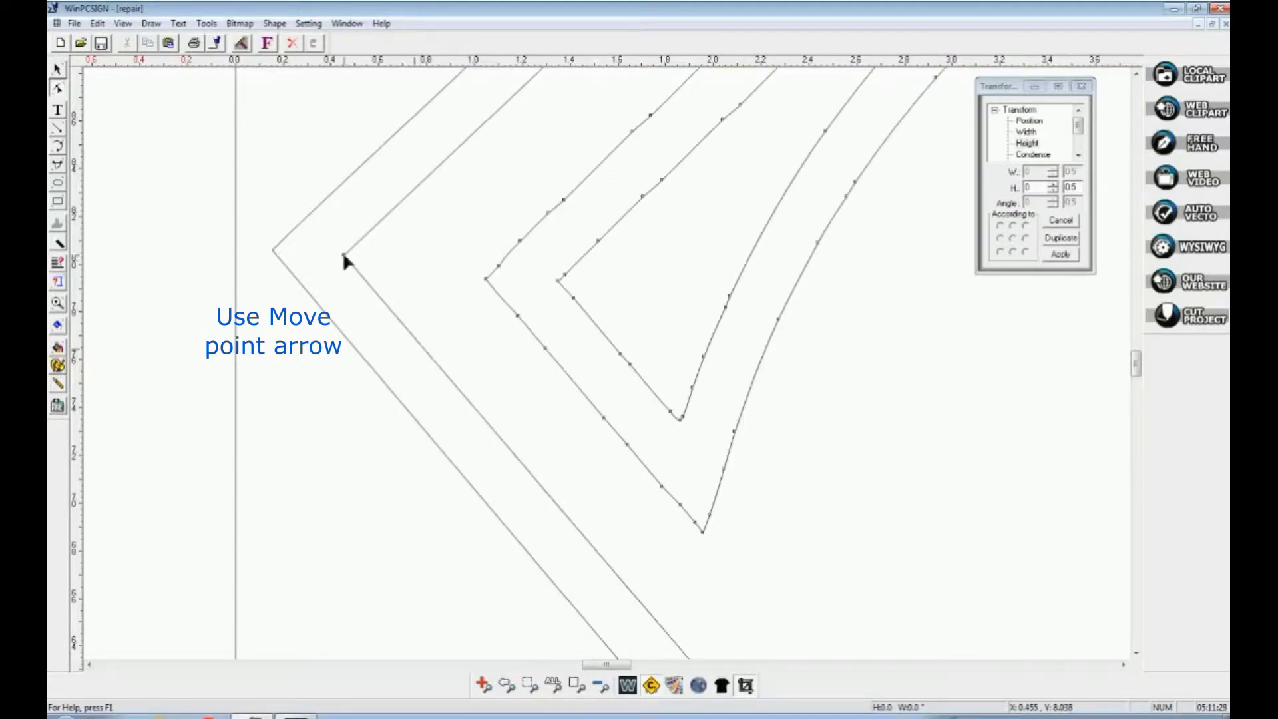
{"action": "left_click", "coordinate": [506, 685]}
Step: Pull the rounded bottom point of the border's inner outline into a sharp corner and straighten the adjoining segments
{"action": "left_click", "coordinate": [58, 304]}
{"action": "left_click_drag", "start_coordinate": [553, 559], "coordinate": [634, 618]}
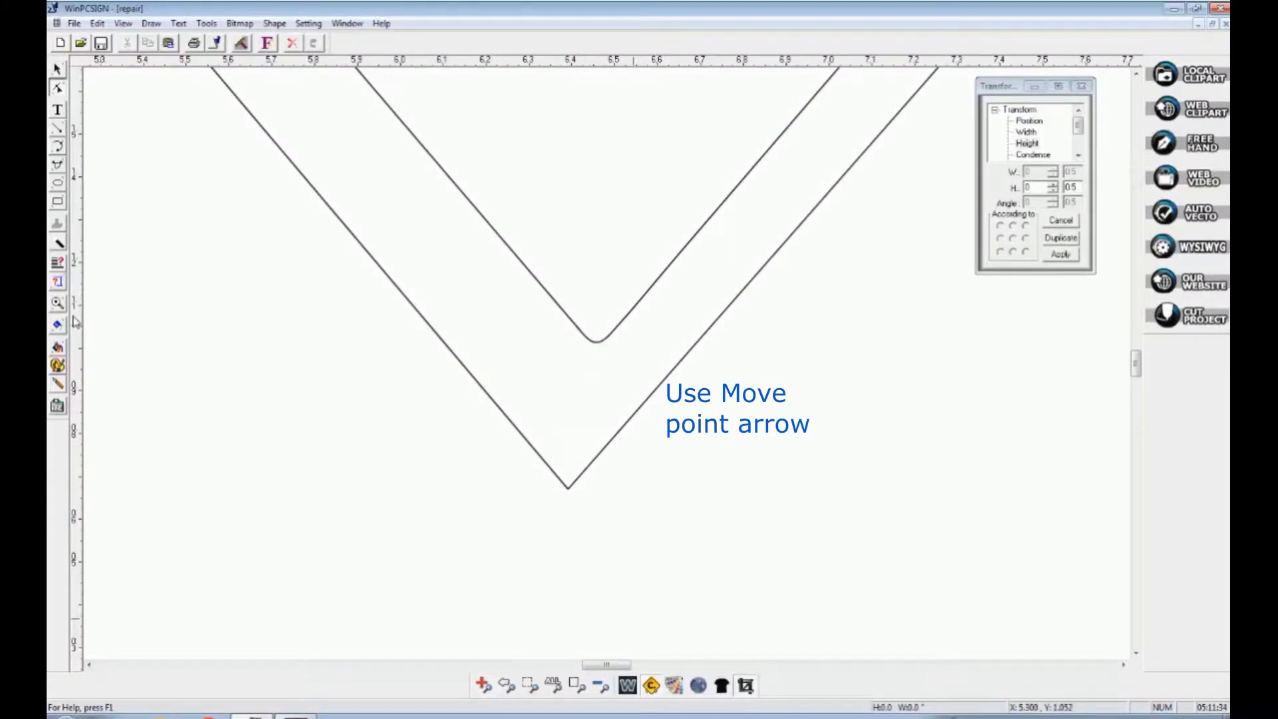
{"action": "left_click_drag", "start_coordinate": [531, 277], "coordinate": [607, 394]}
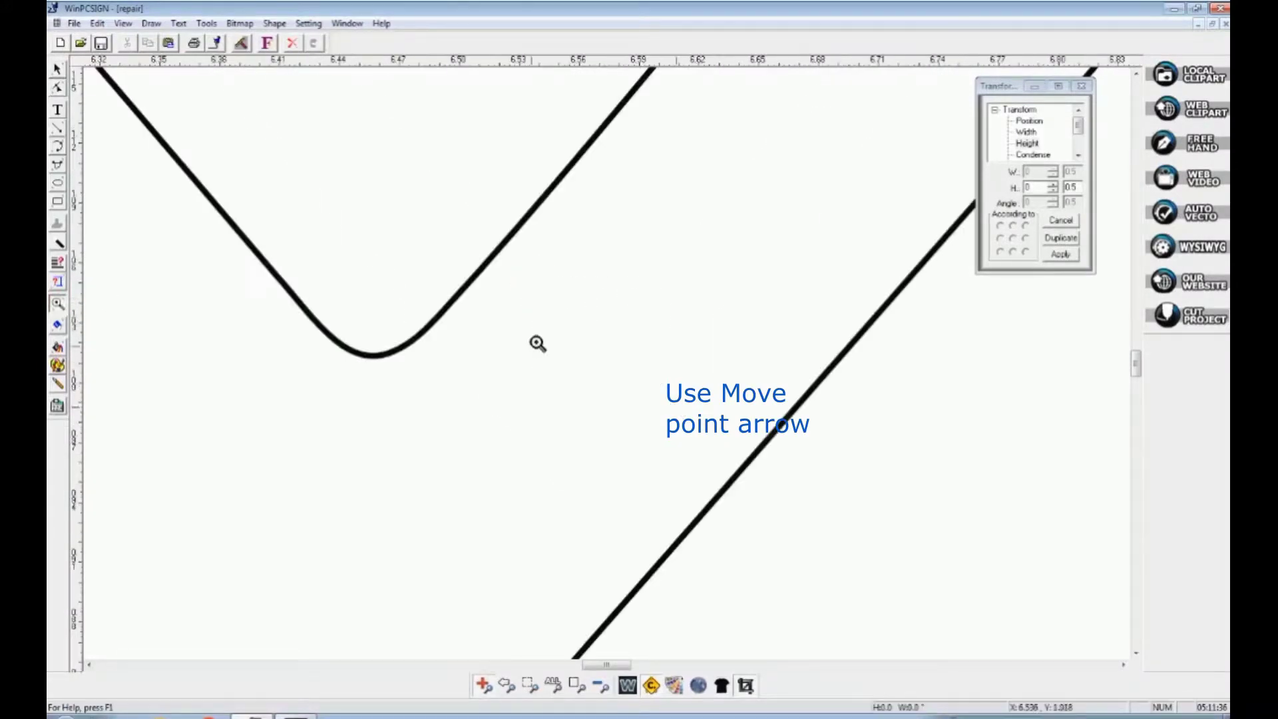
{"action": "left_click", "coordinate": [57, 88]}
{"action": "mouse_move", "coordinate": [365, 363]}
{"action": "left_mouse_down"}
{"action": "mouse_move", "coordinate": [389, 354]}
{"action": "mouse_move", "coordinate": [366, 373]}
{"action": "left_mouse_up"}
{"action": "left_click", "coordinate": [317, 327]}
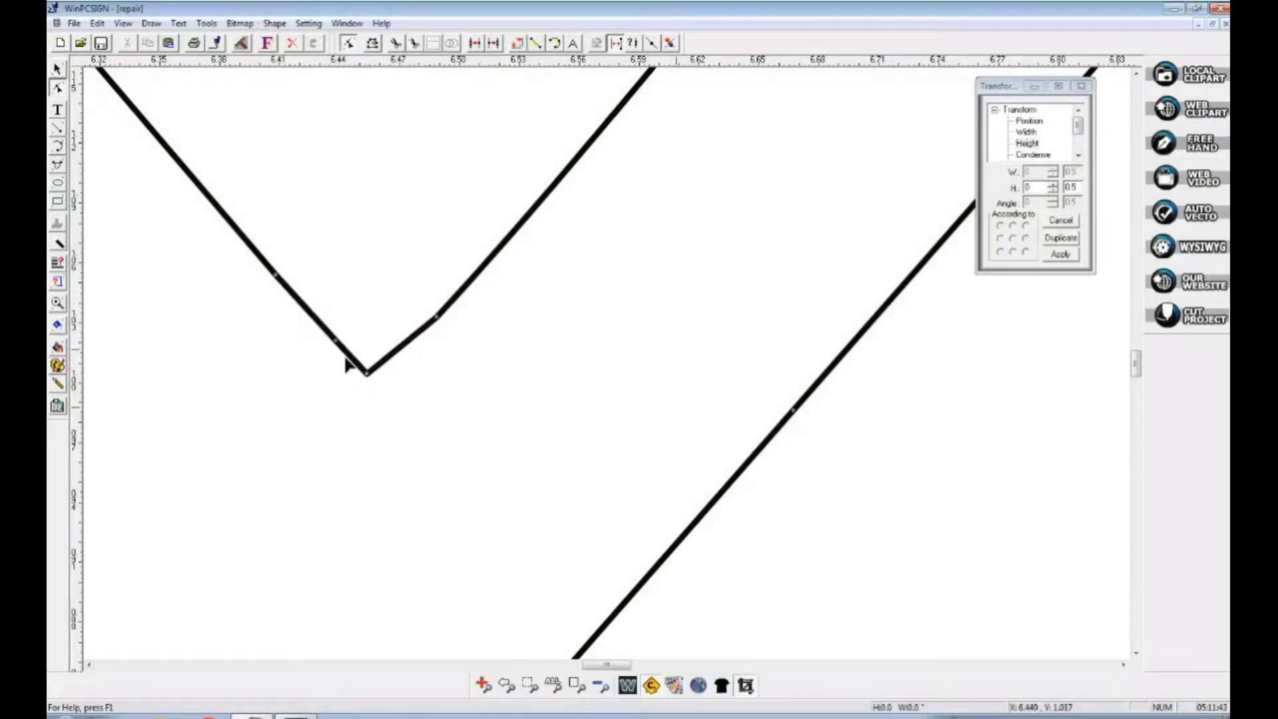
{"action": "left_click_drag", "start_coordinate": [365, 375], "coordinate": [368, 378]}
{"action": "left_click", "coordinate": [506, 683]}
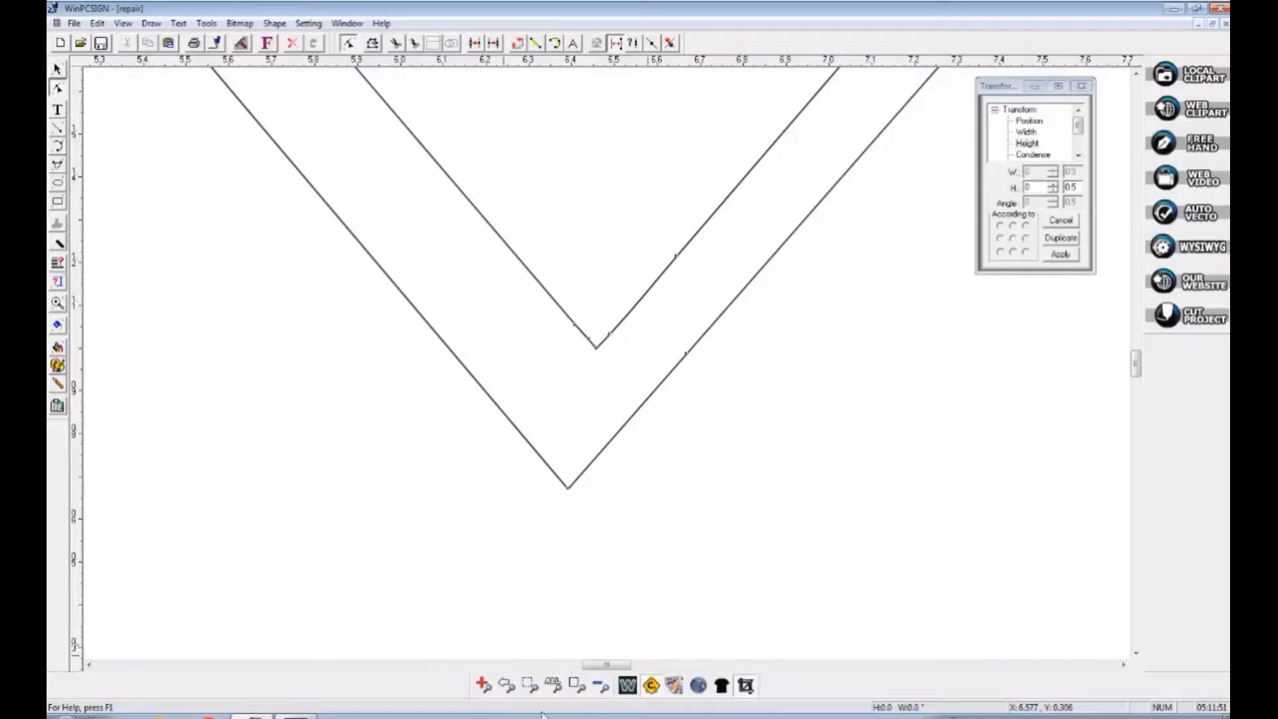
{"action": "left_click", "coordinate": [506, 685]}
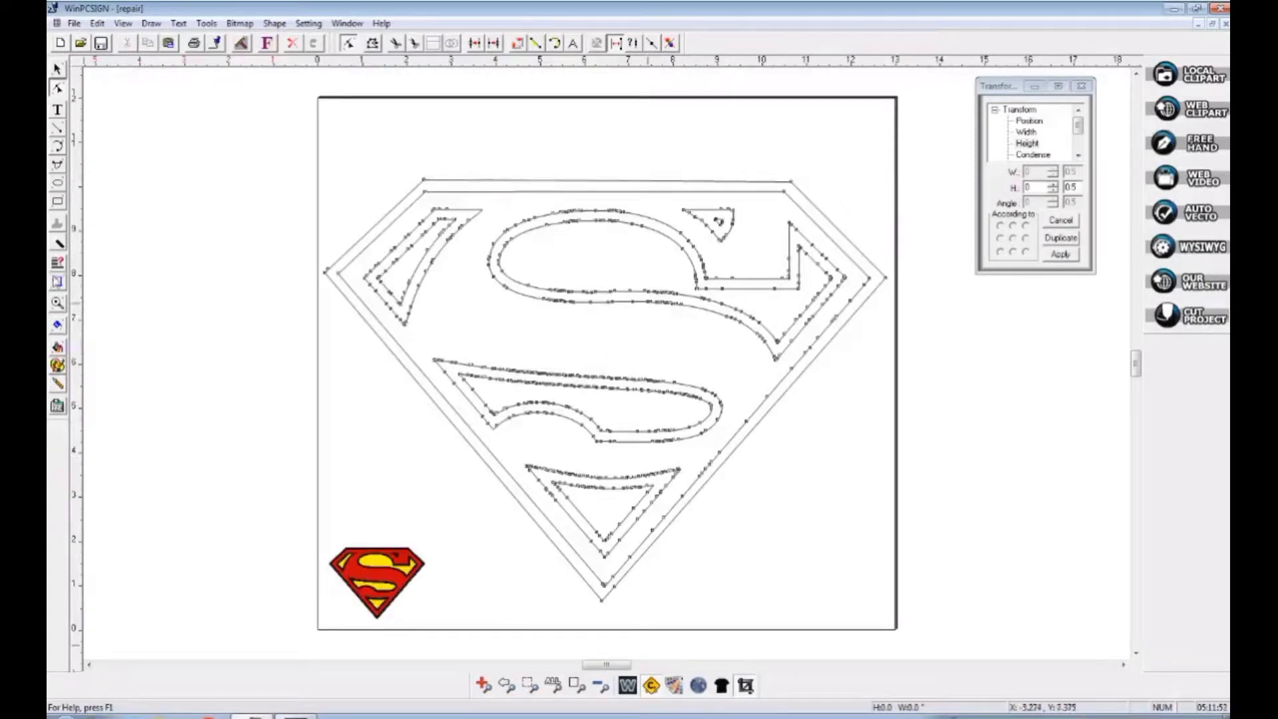
Step: Replace the straight sides of both outlines of the shield's left triangular shape with clean lines
{"action": "left_click", "coordinate": [57, 302]}
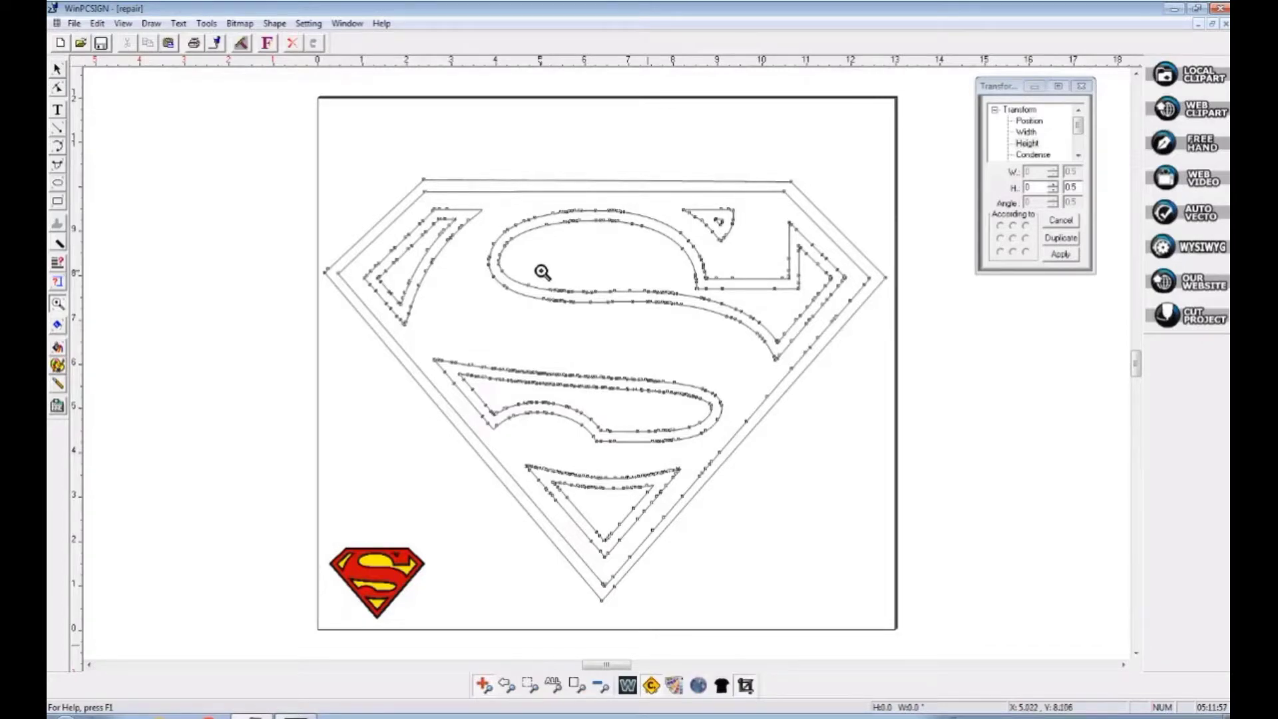
{"action": "left_click_drag", "start_coordinate": [342, 179], "coordinate": [478, 321]}
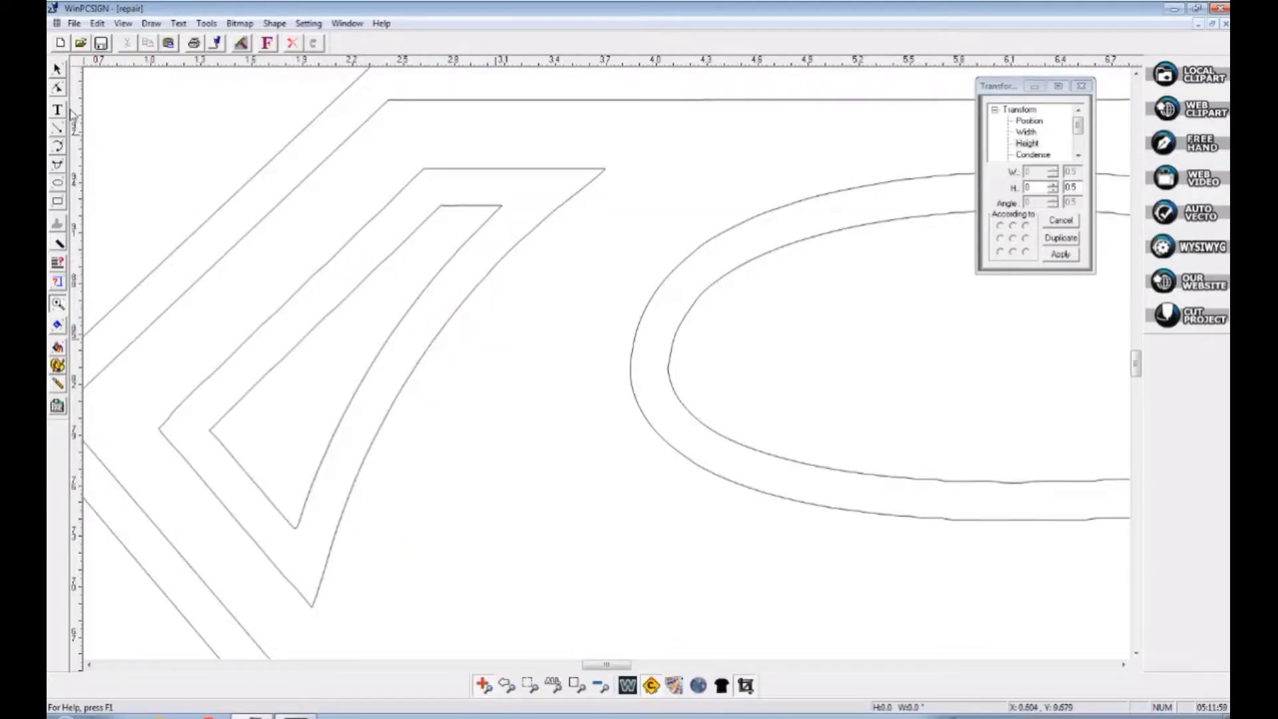
{"action": "left_click", "coordinate": [57, 87]}
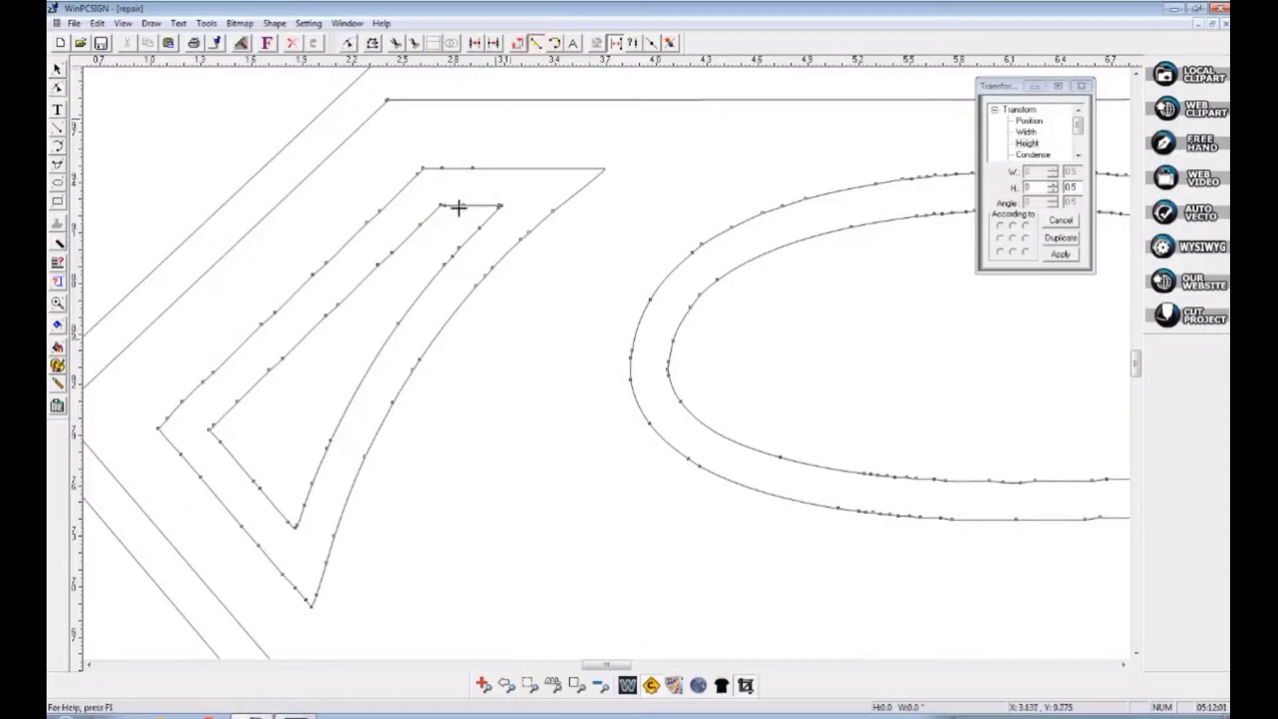
{"action": "mouse_move", "coordinate": [418, 178]}
{"action": "left_mouse_down"}
{"action": "mouse_move", "coordinate": [150, 424]}
{"action": "mouse_move", "coordinate": [316, 620]}
{"action": "mouse_move", "coordinate": [311, 591]}
{"action": "left_mouse_up"}
{"action": "left_click_drag", "start_coordinate": [209, 430], "coordinate": [291, 525]}
{"action": "mouse_move", "coordinate": [212, 431]}
{"action": "left_mouse_down"}
{"action": "mouse_move", "coordinate": [417, 212]}
{"action": "mouse_move", "coordinate": [490, 205]}
{"action": "mouse_move", "coordinate": [419, 163]}
{"action": "left_mouse_up"}
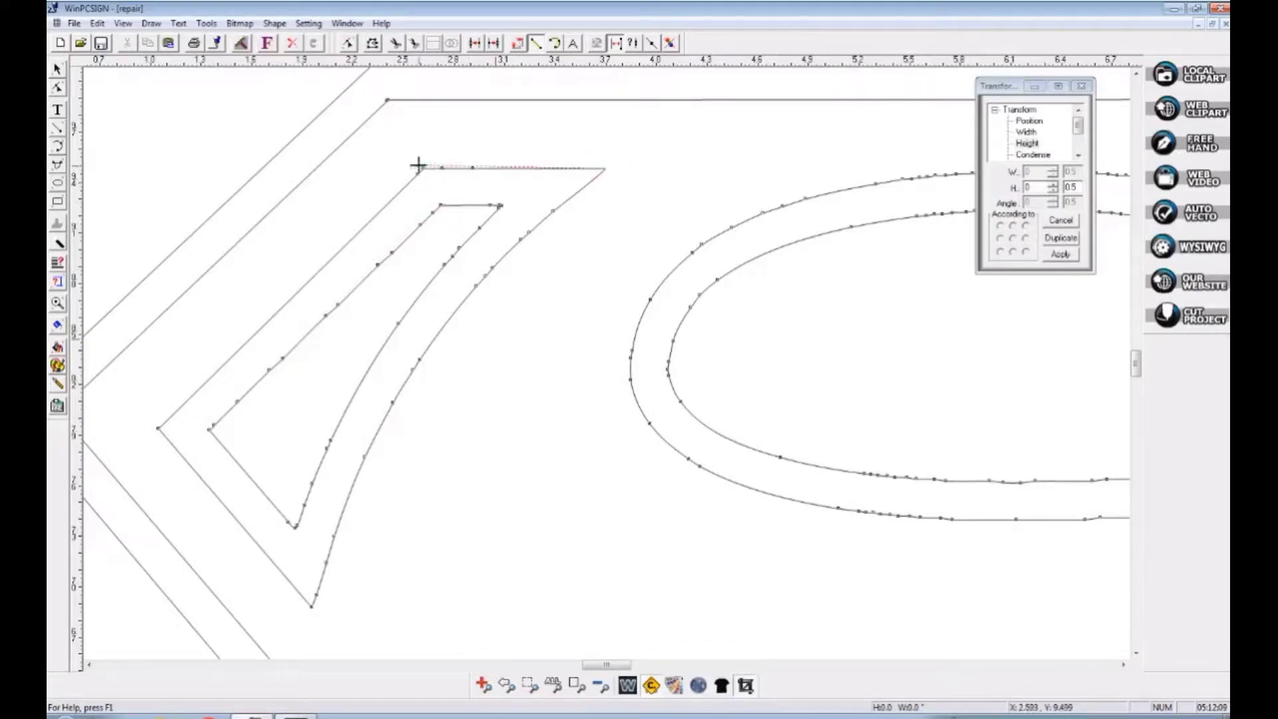
Step: Replace the curved right sides of both outlines of the left triangular shape with arcs
{"action": "left_click", "coordinate": [554, 44]}
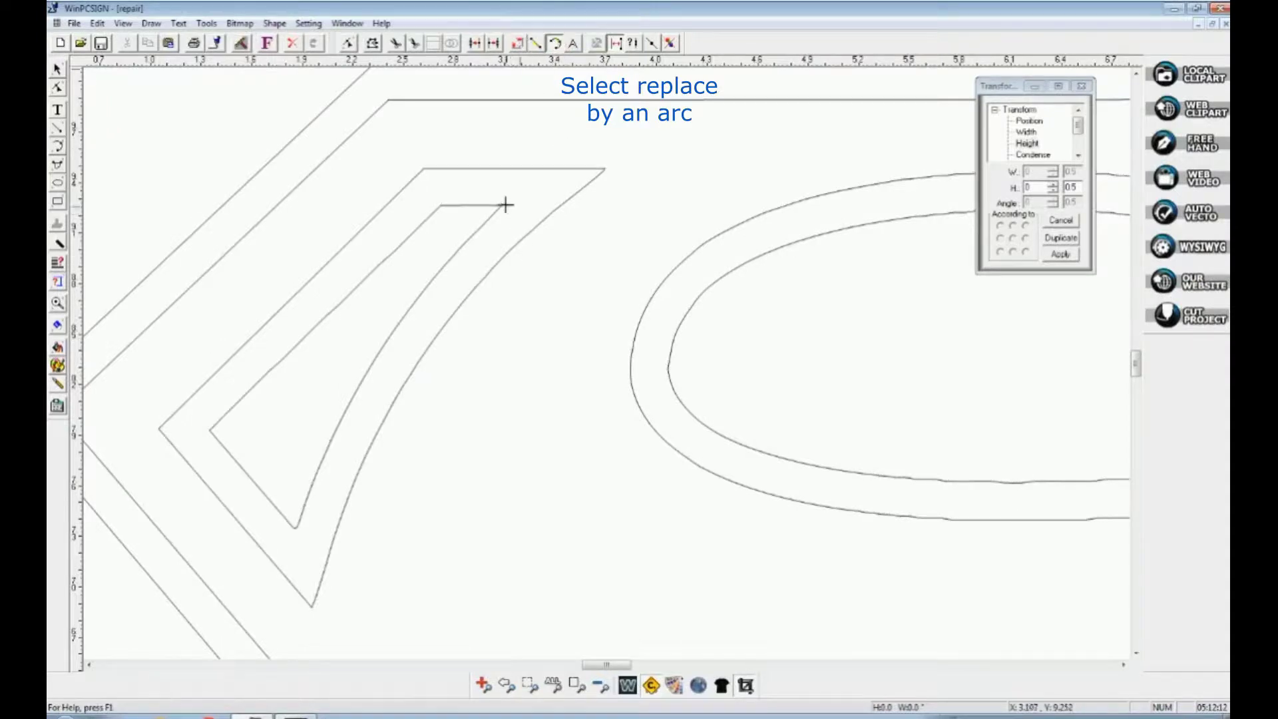
{"action": "left_click_drag", "start_coordinate": [380, 353], "coordinate": [300, 513]}
{"action": "left_click", "coordinate": [294, 527]}
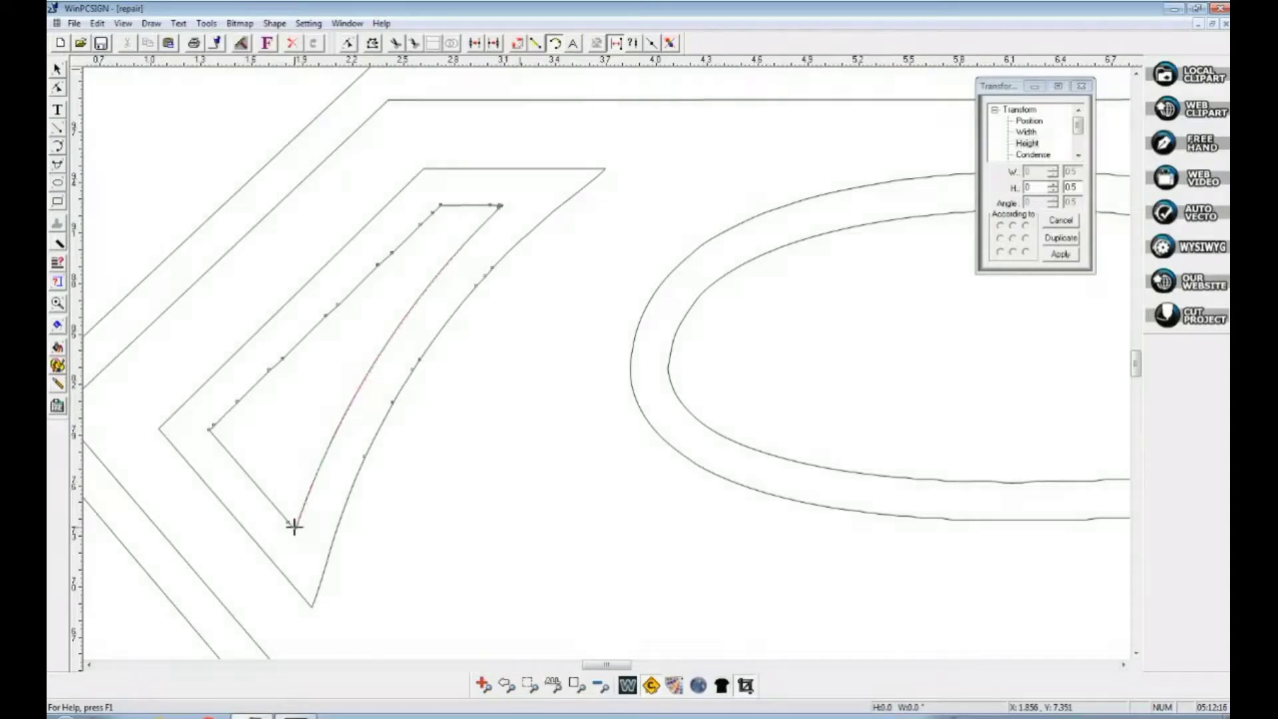
{"action": "mouse_move", "coordinate": [605, 170]}
{"action": "left_mouse_down"}
{"action": "mouse_move", "coordinate": [448, 372]}
{"action": "mouse_move", "coordinate": [393, 407]}
{"action": "mouse_move", "coordinate": [311, 605]}
{"action": "left_mouse_up"}
Step: Replace the bumpy top section of the inner outline of the S's upper loop with a smooth arc
{"action": "left_click", "coordinate": [57, 87]}
{"action": "left_click_drag", "start_coordinate": [603, 667], "coordinate": [623, 668]}
{"action": "left_click", "coordinate": [555, 43]}
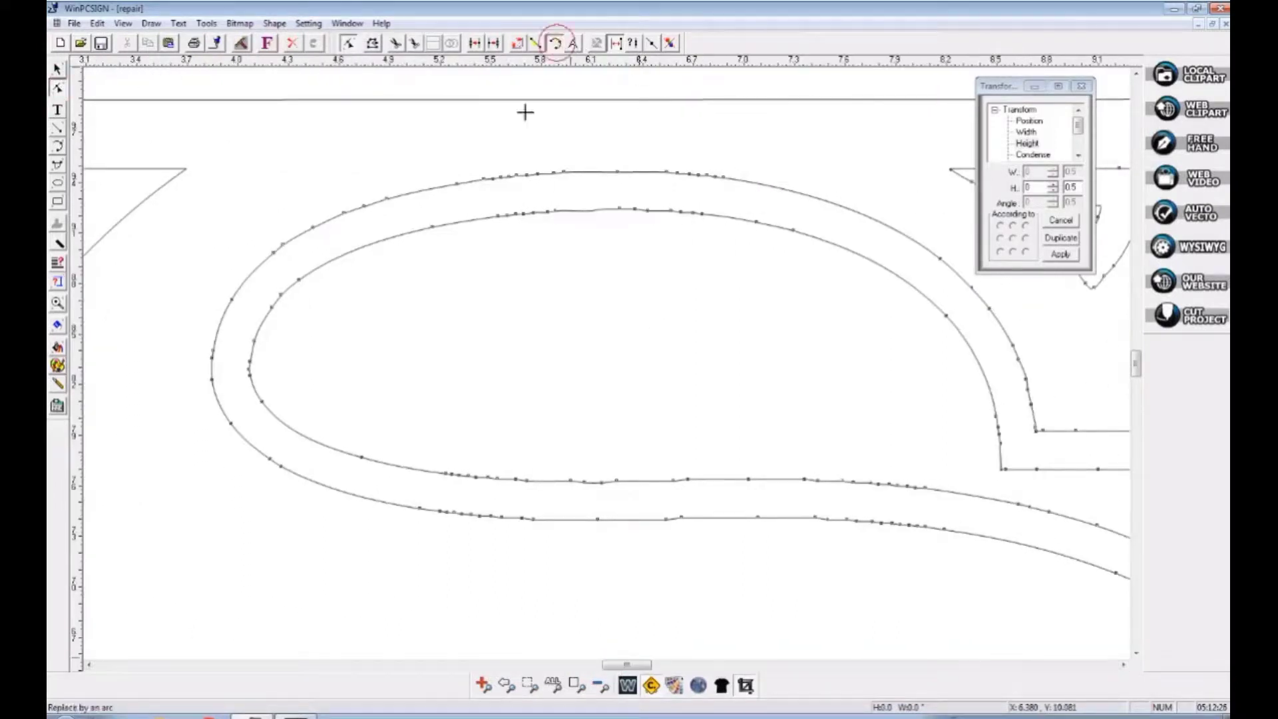
{"action": "left_click", "coordinate": [580, 209]}
{"action": "left_click", "coordinate": [791, 229]}
{"action": "left_click", "coordinate": [624, 211]}
{"action": "key", "text": "space"}
Step: Replace the top section of the outer outline of the S's upper loop with an arc
{"action": "left_click", "coordinate": [457, 183]}
{"action": "left_click", "coordinate": [609, 170]}
{"action": "left_click", "coordinate": [739, 183]}
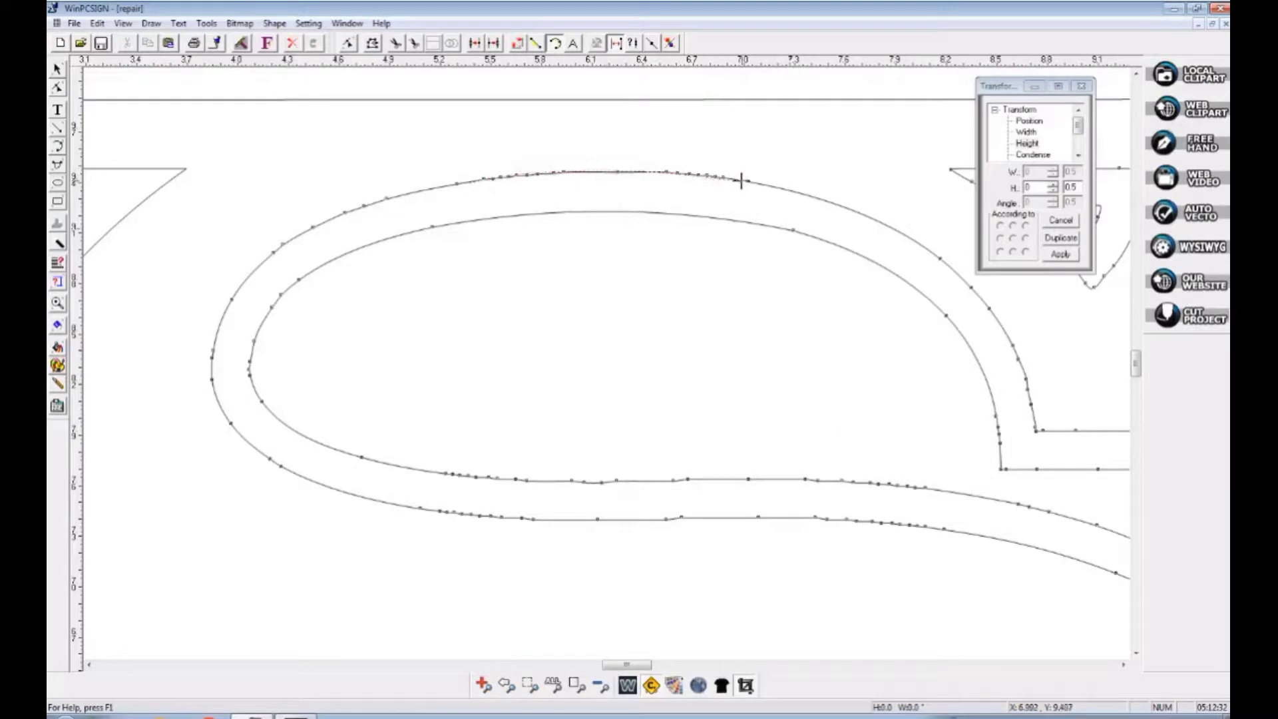
Step: Replace the inner outline along the underside of the S's upper loop with two consecutive smooth arcs
{"action": "scroll", "coordinate": [801, 393], "scroll_direction": "down", "scroll_amount": 2}
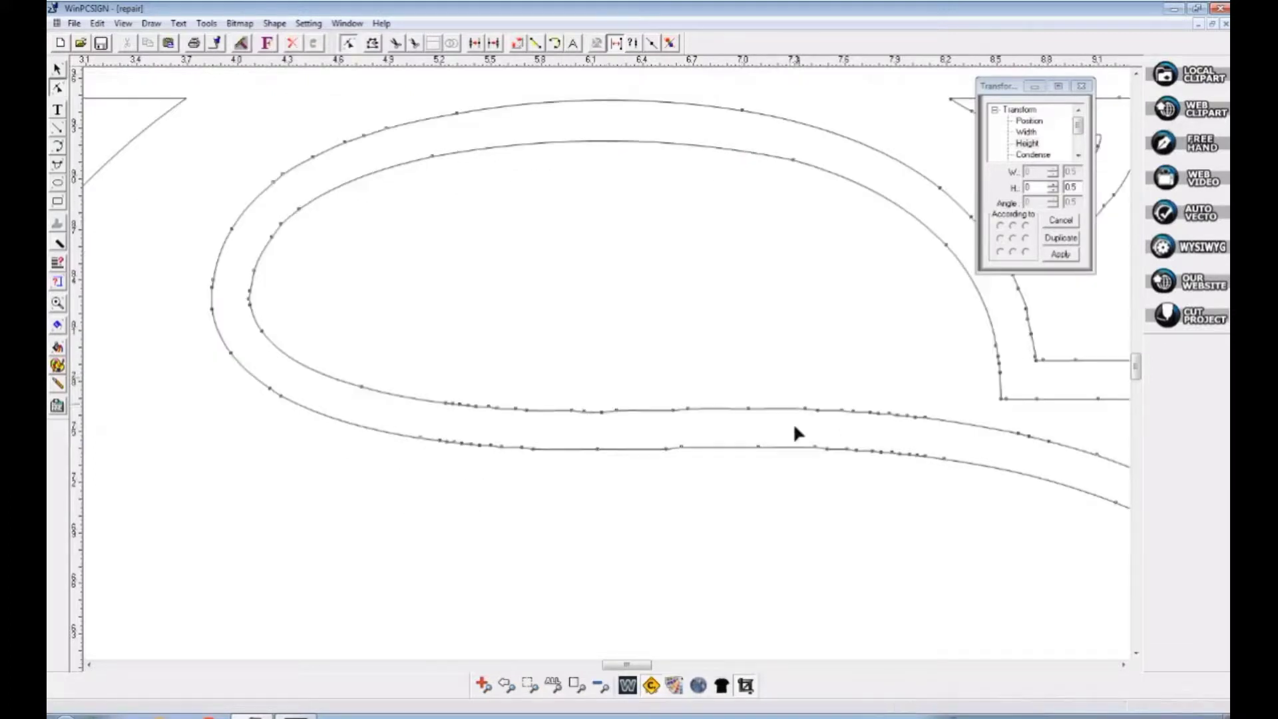
{"action": "left_click", "coordinate": [631, 411]}
{"action": "left_click", "coordinate": [728, 409]}
{"action": "left_click", "coordinate": [853, 413]}
{"action": "left_click", "coordinate": [1016, 431]}
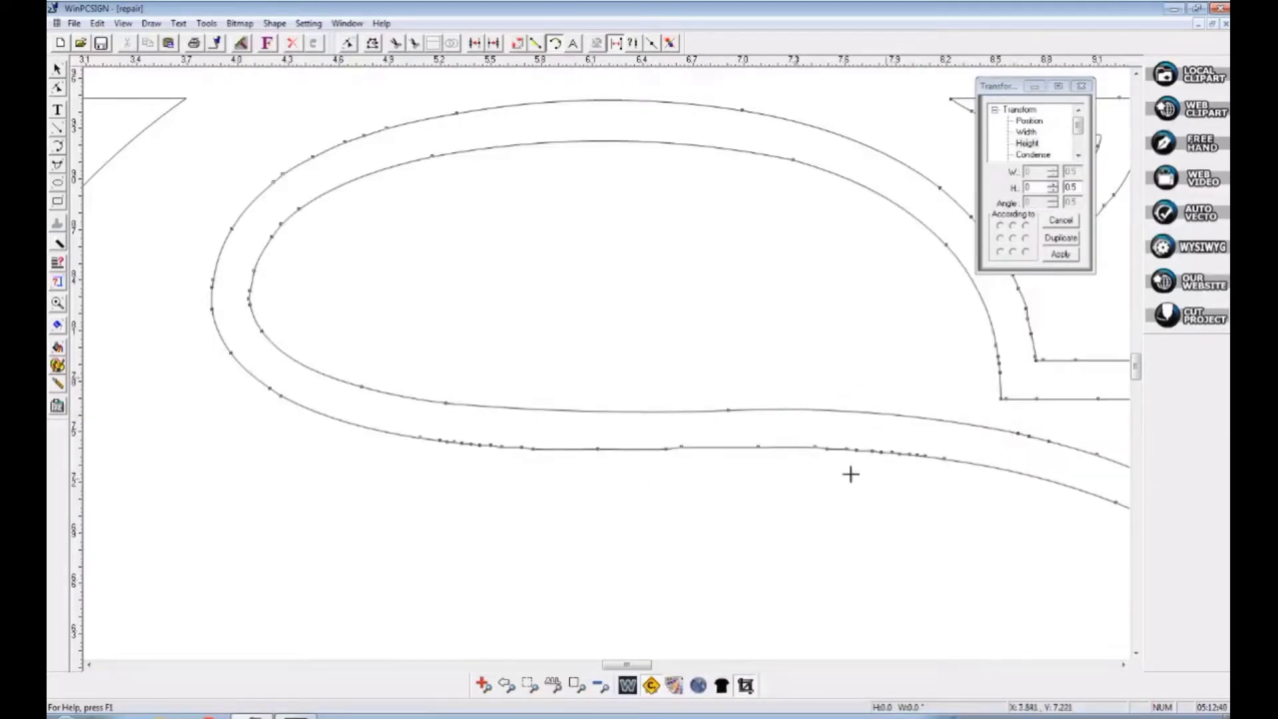
Step: Replace the outer outline along the underside of the S's upper loop with two consecutive arcs matching the inner one
{"action": "left_click", "coordinate": [419, 437]}
{"action": "left_click", "coordinate": [725, 450]}
{"action": "left_click", "coordinate": [732, 447]}
{"action": "left_click", "coordinate": [1012, 470]}
{"action": "right_click", "coordinate": [889, 456]}
{"action": "left_click_drag", "start_coordinate": [888, 455], "coordinate": [888, 452]}
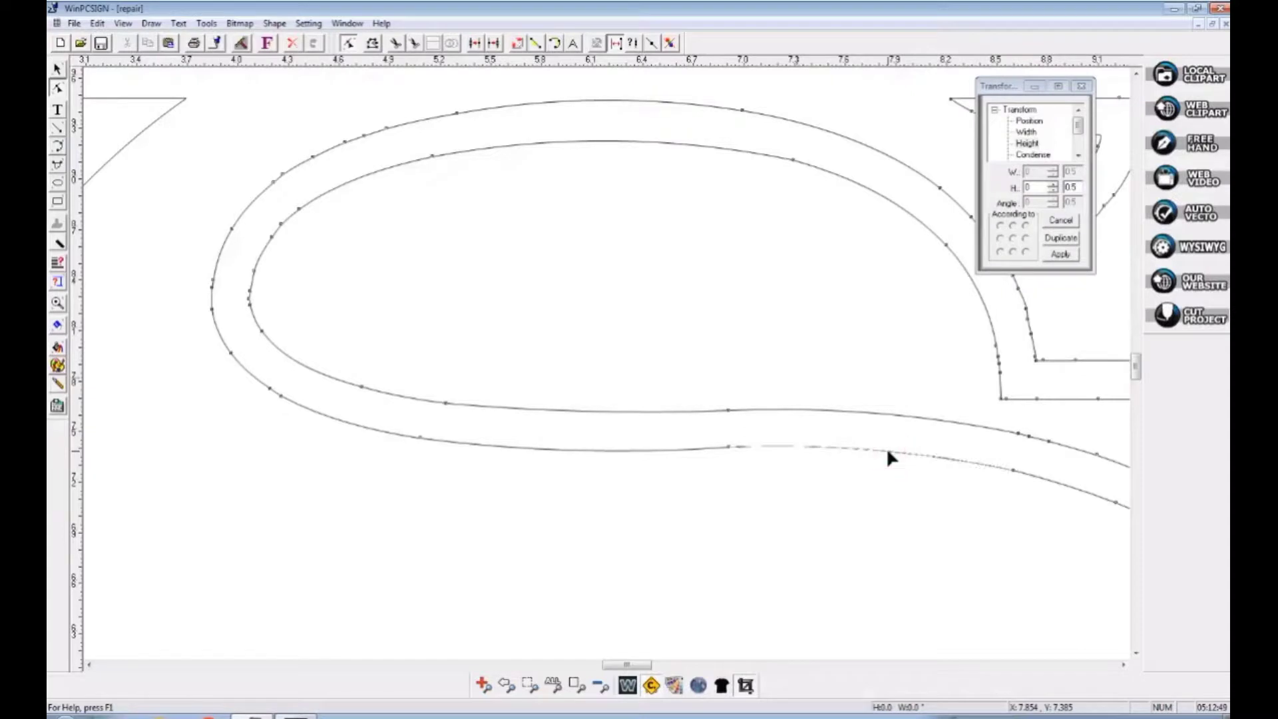
Step: Replace the two parallel lower-right diagonal edges of the S, from the right corners to the bottom points, with straight lines
{"action": "left_click_drag", "start_coordinate": [639, 664], "coordinate": [667, 665]}
{"action": "scroll", "coordinate": [607, 518], "scroll_direction": "down", "scroll_amount": 1}
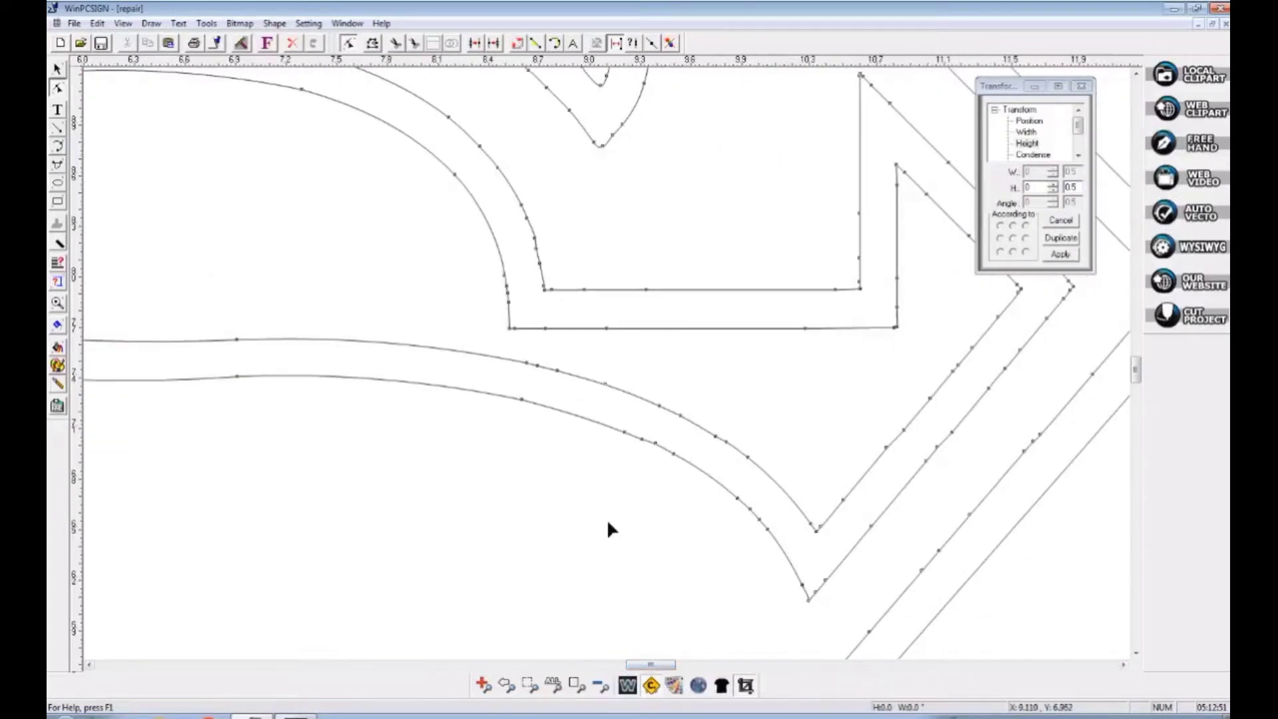
{"action": "left_click_drag", "start_coordinate": [653, 664], "coordinate": [663, 664]}
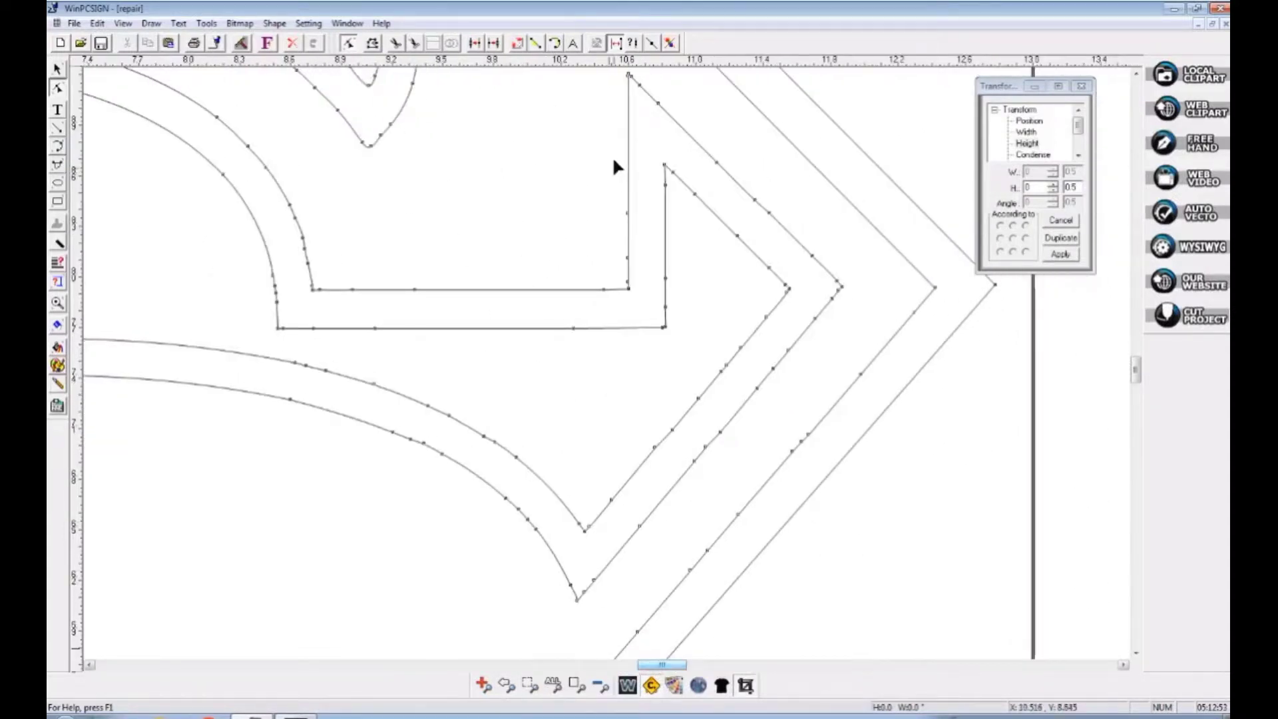
{"action": "left_click", "coordinate": [536, 42]}
{"action": "left_click", "coordinate": [786, 286]}
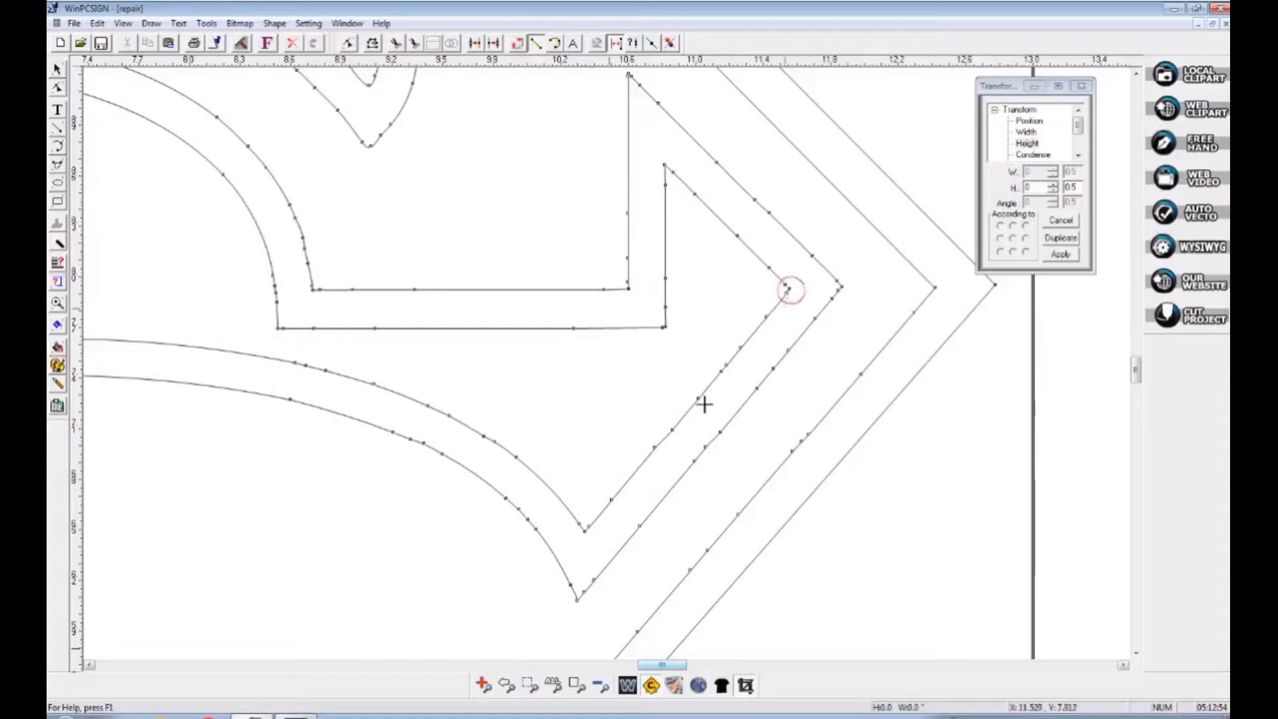
{"action": "left_click", "coordinate": [591, 530]}
{"action": "left_click", "coordinate": [840, 286]}
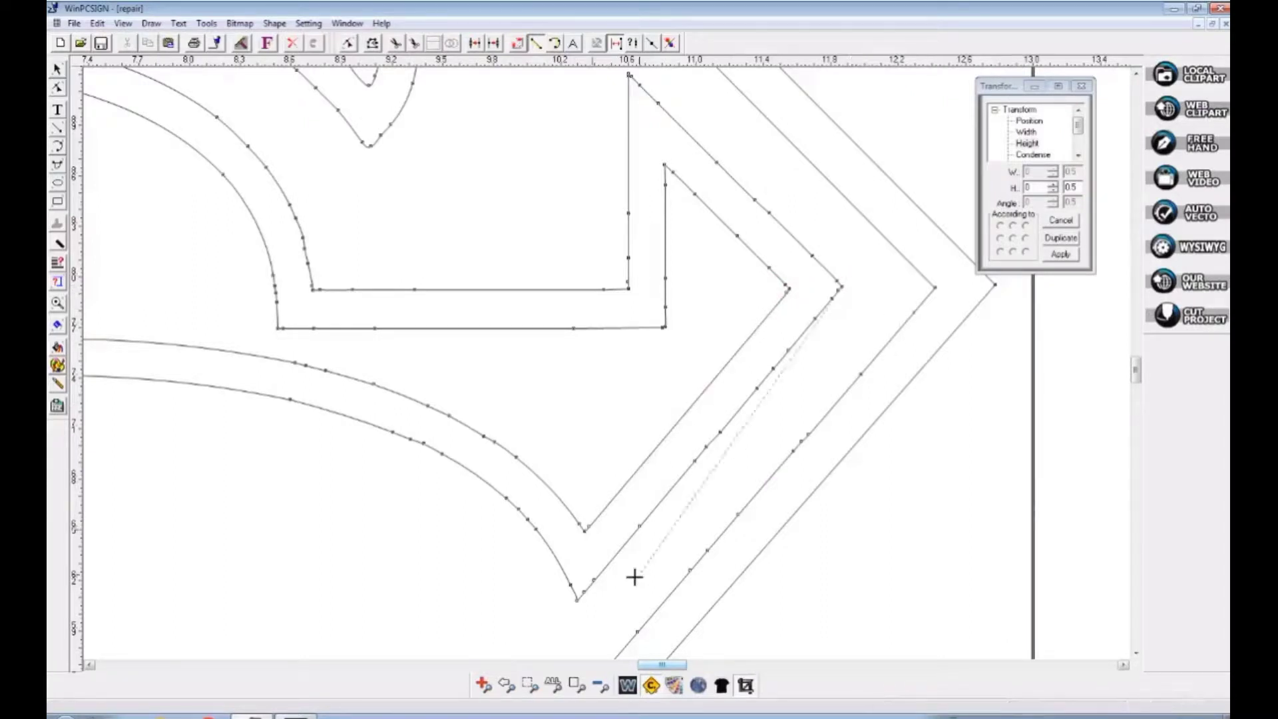
{"action": "left_click", "coordinate": [580, 599]}
Step: Replace the outer upper-right diagonal edge of the S, from the right corner to the top point, with a straight line
{"action": "scroll", "coordinate": [813, 448], "scroll_direction": "up", "scroll_amount": 2}
{"action": "left_click", "coordinate": [840, 393]}
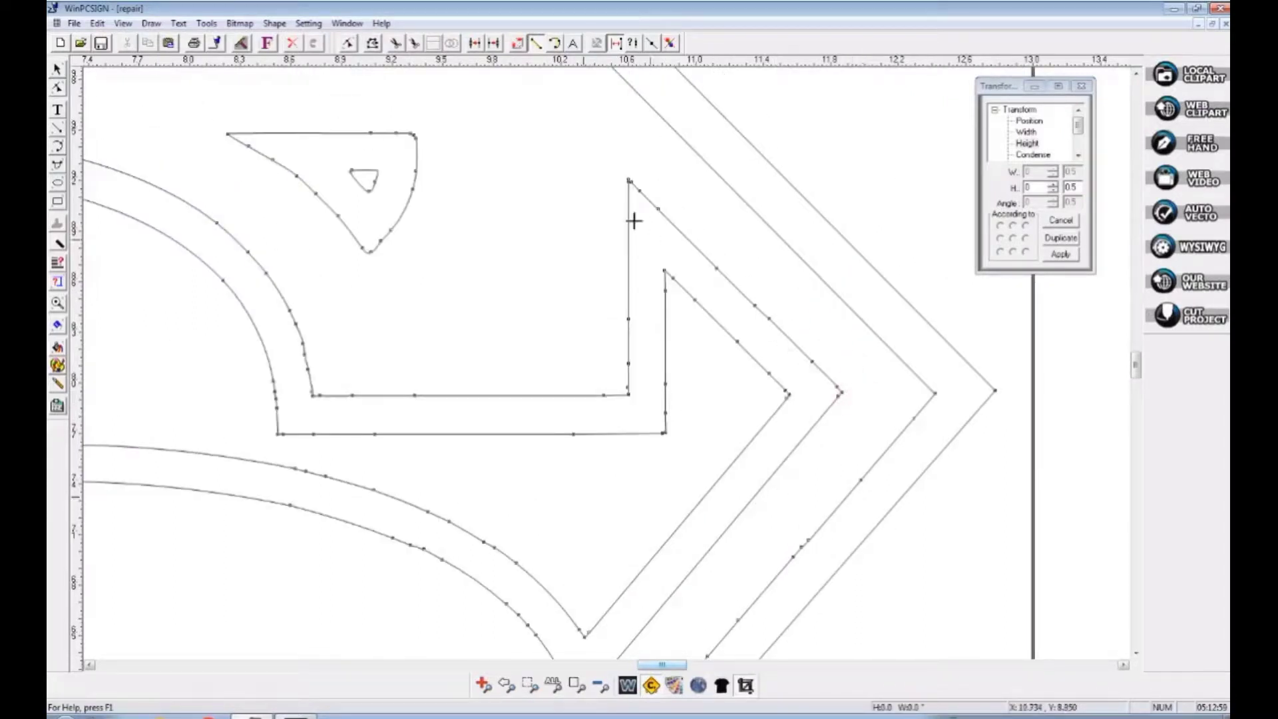
{"action": "left_click", "coordinate": [621, 174]}
{"action": "scroll", "coordinate": [545, 260], "scroll_direction": "up", "scroll_amount": 1}
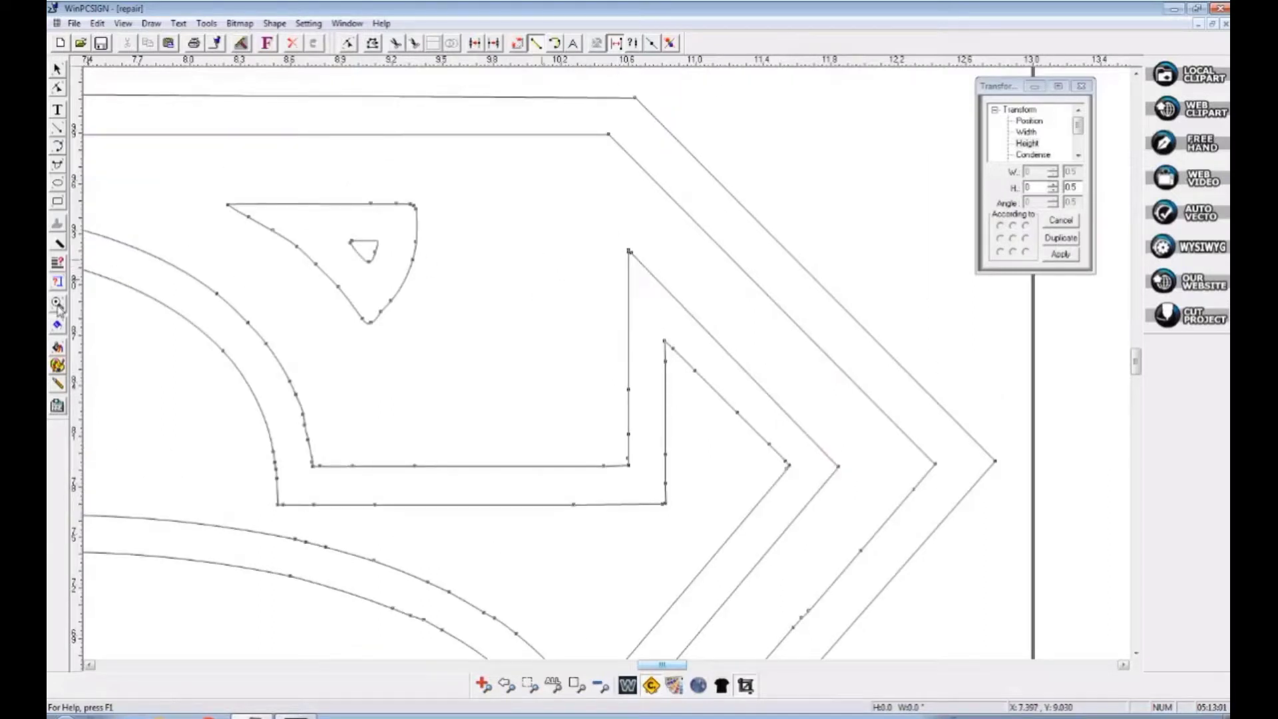
Step: Replace the right curved edge of the small upper-right triangular shape, from its upper corner to the bottom tip, with one smooth arc
{"action": "left_click", "coordinate": [58, 304]}
{"action": "left_click_drag", "start_coordinate": [157, 157], "coordinate": [562, 405]}
{"action": "left_click", "coordinate": [57, 87]}
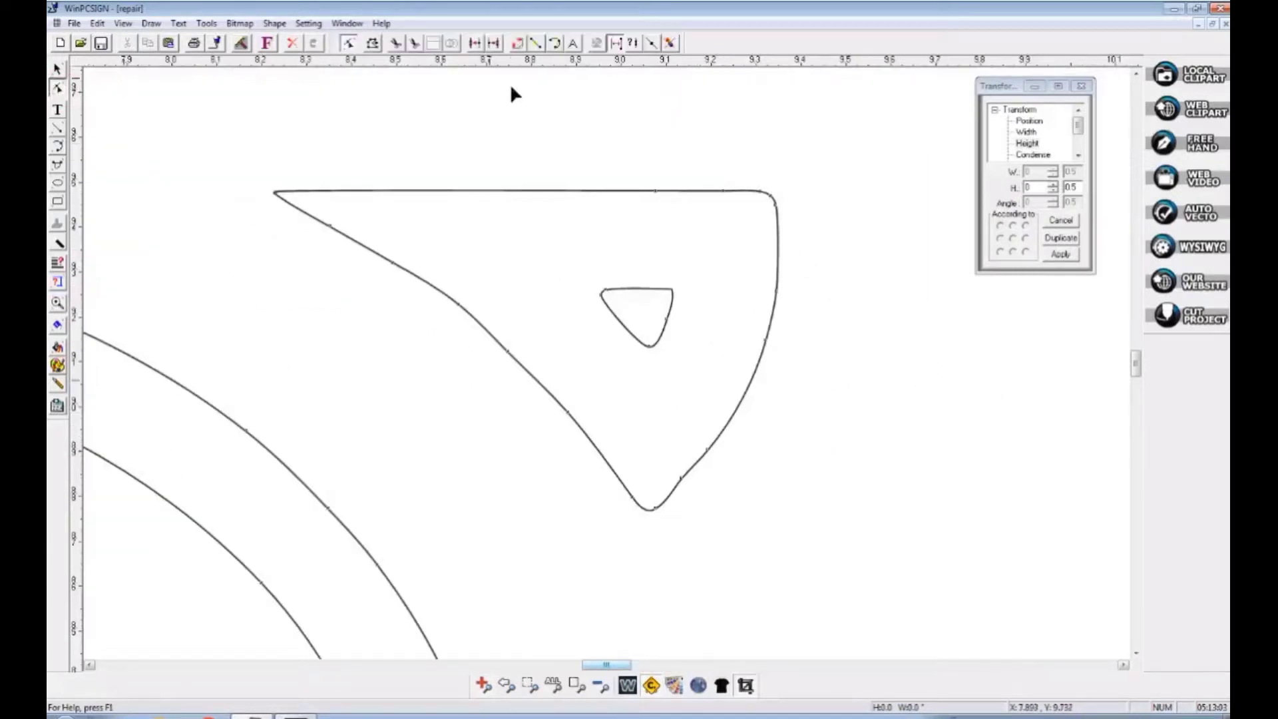
{"action": "left_click", "coordinate": [555, 43]}
{"action": "left_click", "coordinate": [777, 208]}
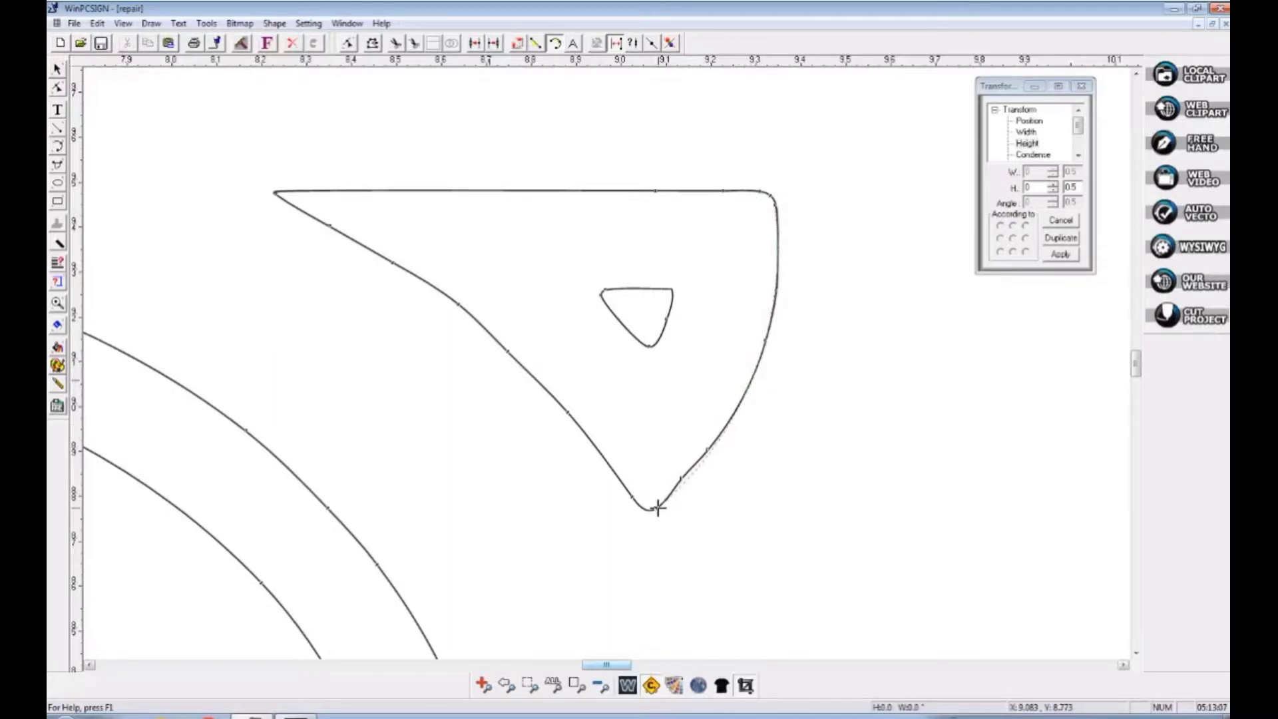
{"action": "left_click", "coordinate": [757, 370]}
{"action": "key", "text": "space"}
Step: Replace the lower part of the small triangular shape's left edge, from the bottom tip to partway up, with a smooth arc
{"action": "left_click", "coordinate": [551, 388]}
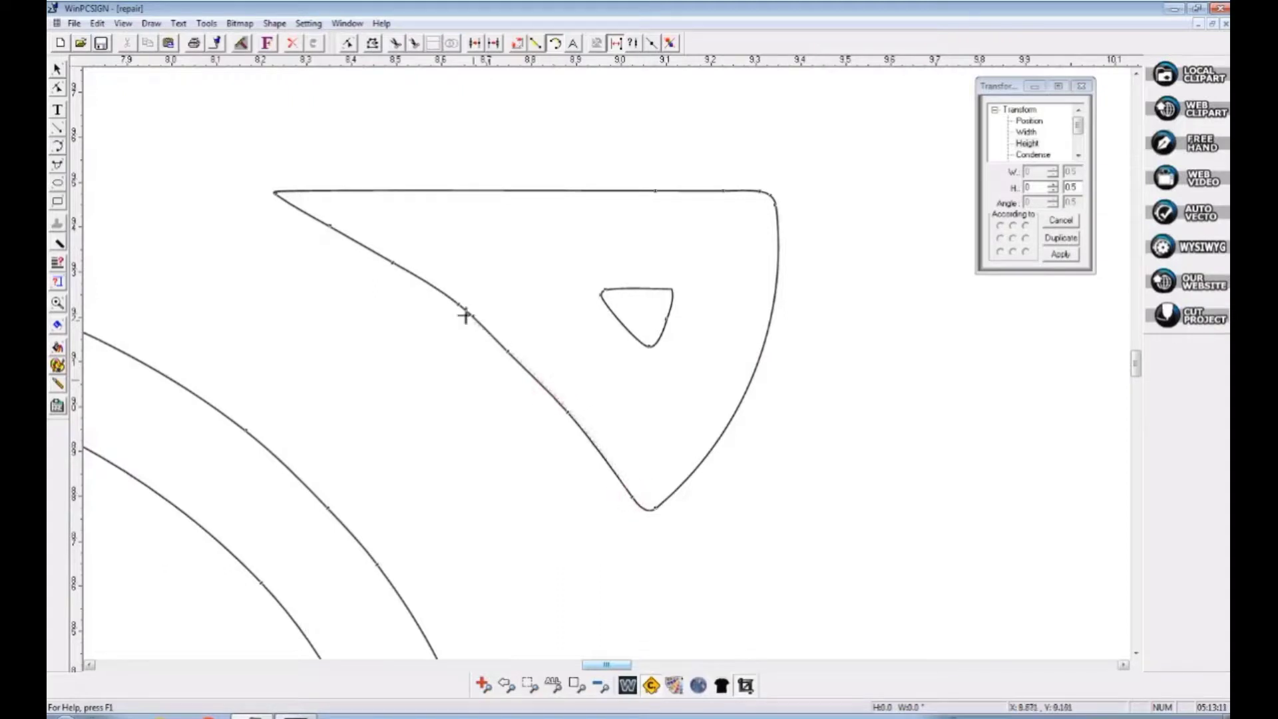
{"action": "left_click", "coordinate": [398, 269]}
{"action": "key", "text": "space"}
{"action": "left_click", "coordinate": [504, 345]}
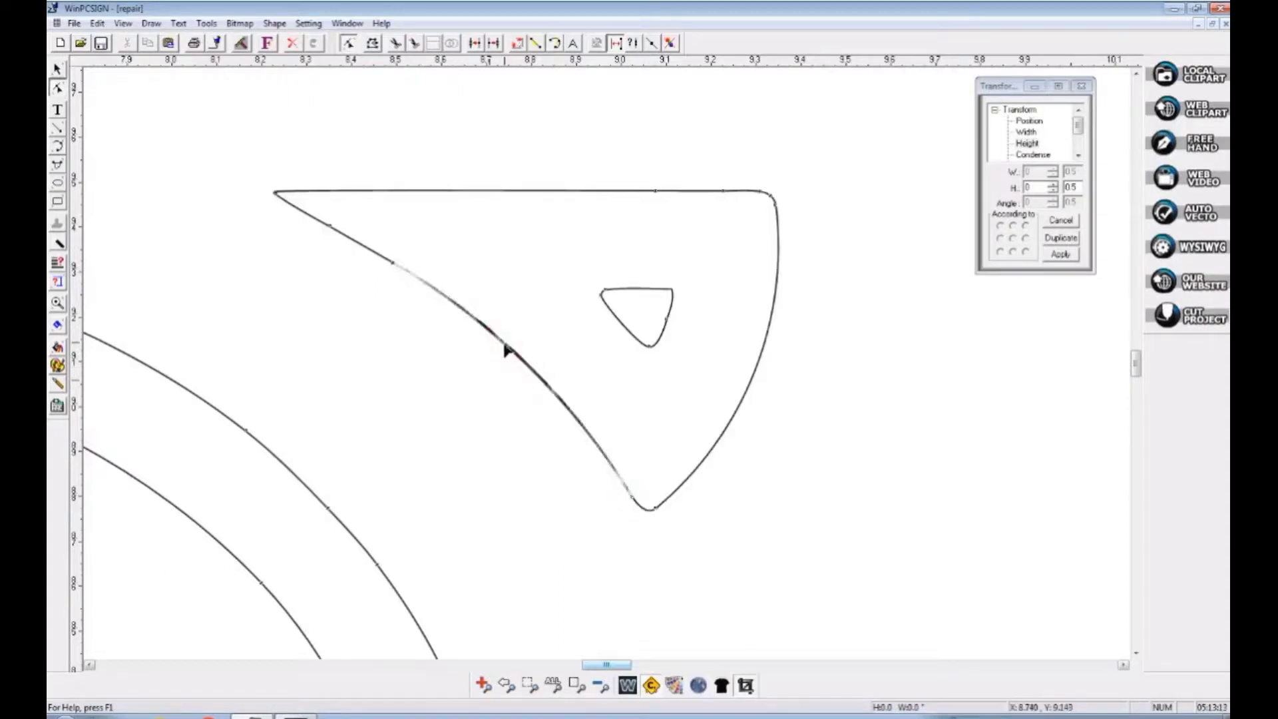
{"action": "left_click", "coordinate": [513, 517]}
Step: Replace the long outer top edge of the S's lower section, from the left tip to the start of the right bend, with an arc
{"action": "left_click", "coordinate": [506, 686]}
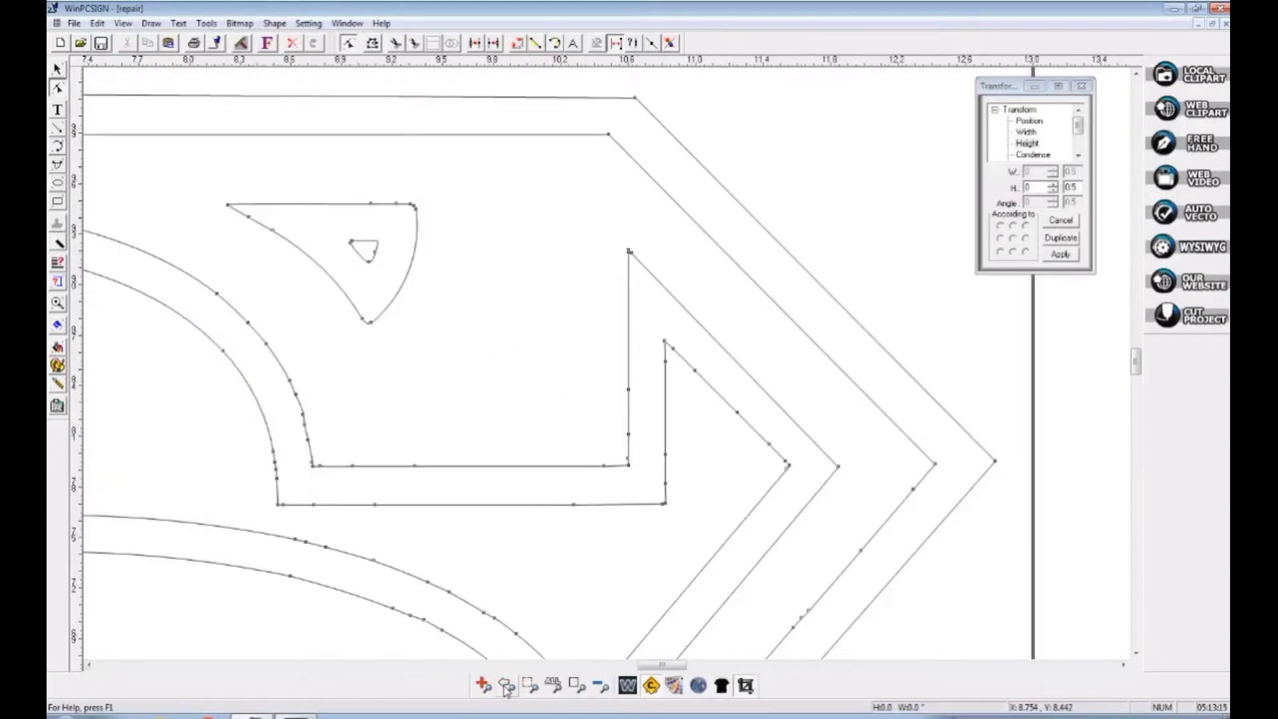
{"action": "left_click", "coordinate": [507, 685]}
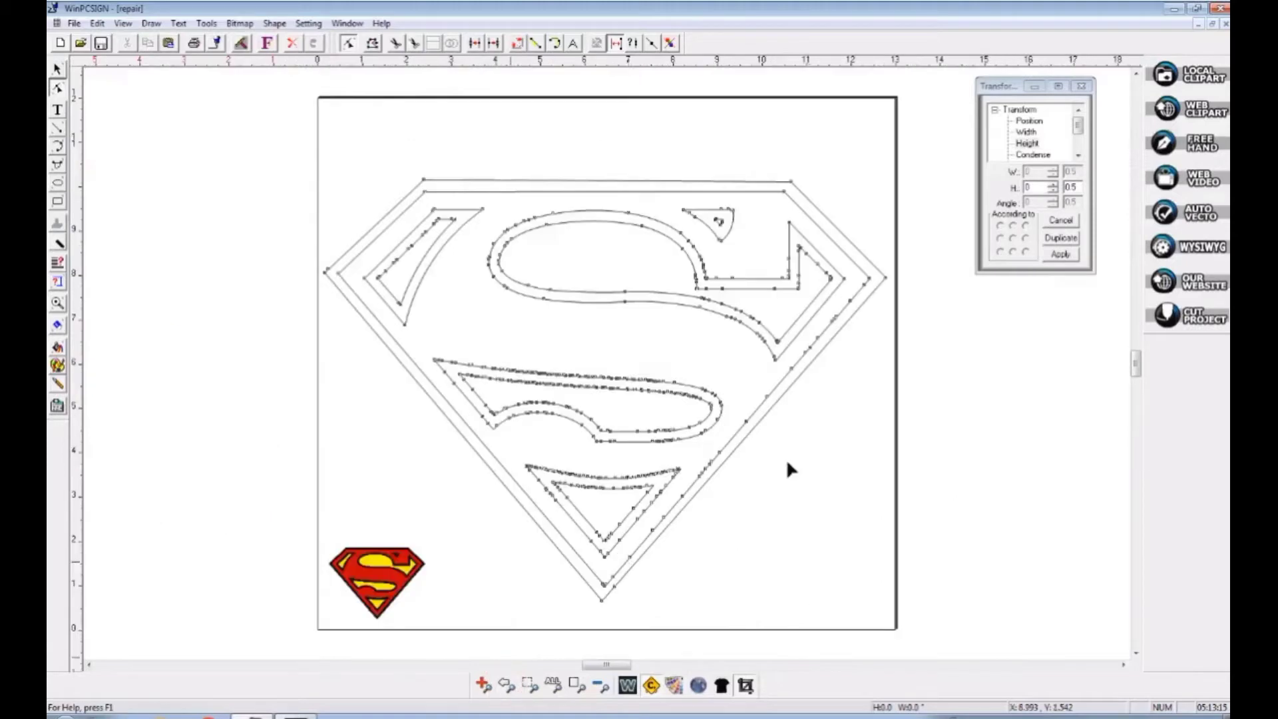
{"action": "left_click", "coordinate": [57, 304]}
{"action": "mouse_move", "coordinate": [413, 333]}
{"action": "left_mouse_down"}
{"action": "mouse_move", "coordinate": [741, 491]}
{"action": "mouse_move", "coordinate": [733, 470]}
{"action": "left_mouse_up"}
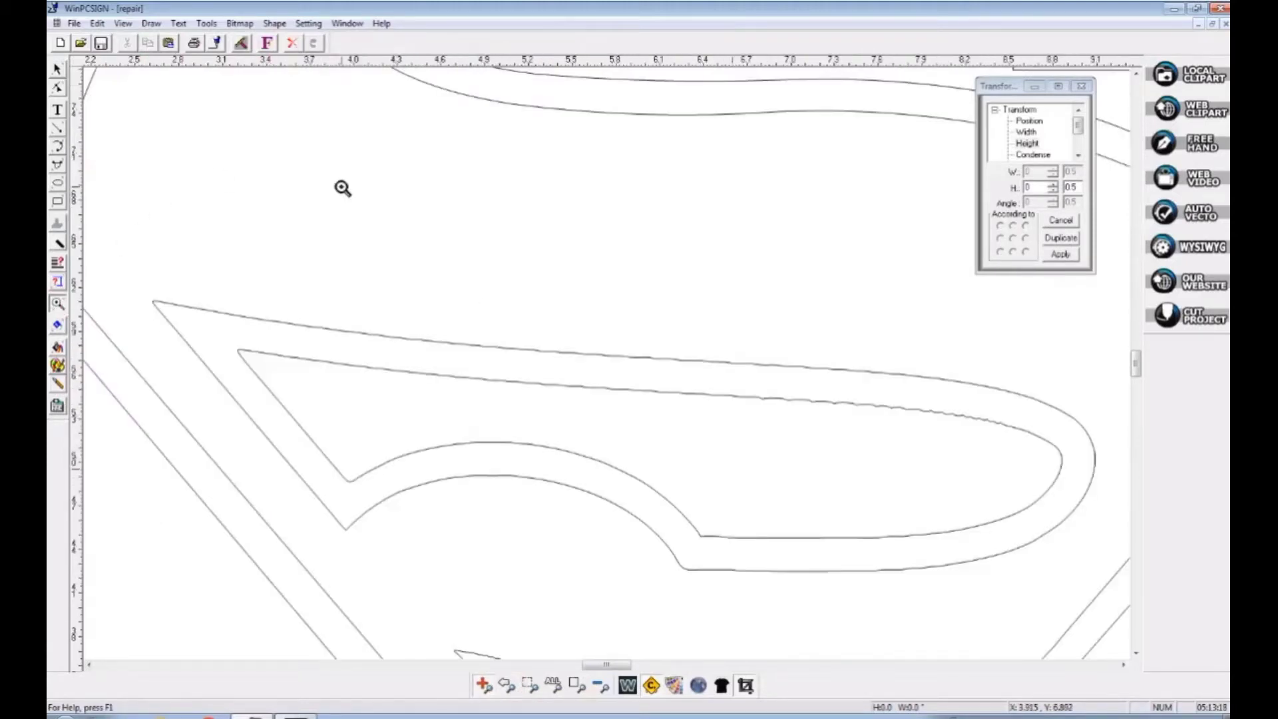
{"action": "left_click", "coordinate": [57, 87]}
{"action": "left_click", "coordinate": [554, 43]}
{"action": "left_click", "coordinate": [493, 347]}
{"action": "left_click_drag", "start_coordinate": [871, 371], "coordinate": [890, 374]}
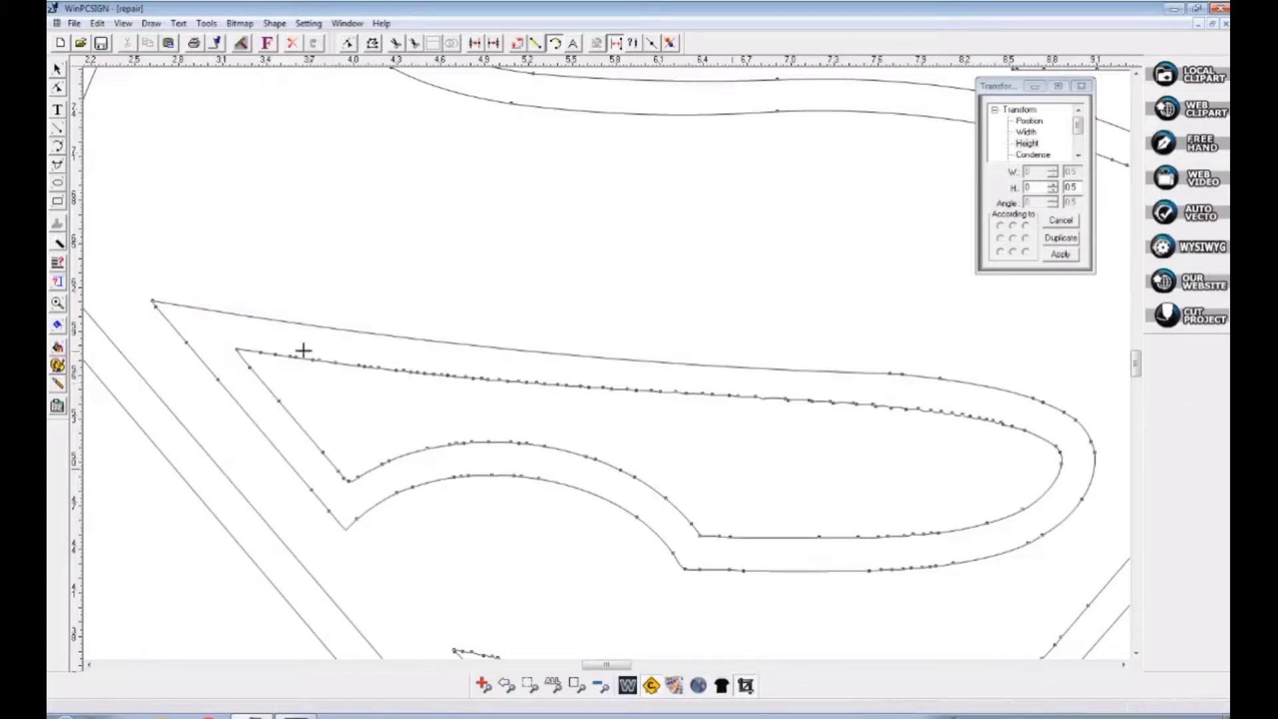
Step: Replace the inner top edge of the S's lower section with smooth arcs and extend the outer edge with an arc toward the right bend
{"action": "mouse_move", "coordinate": [546, 386]}
{"action": "left_mouse_down"}
{"action": "mouse_move", "coordinate": [722, 407]}
{"action": "mouse_move", "coordinate": [862, 404]}
{"action": "mouse_move", "coordinate": [1024, 430]}
{"action": "left_mouse_up"}
{"action": "right_click", "coordinate": [947, 417]}
{"action": "left_click_drag", "start_coordinate": [947, 416], "coordinate": [942, 407]}
{"action": "right_click", "coordinate": [937, 401]}
{"action": "left_click_drag", "start_coordinate": [890, 374], "coordinate": [1041, 401]}
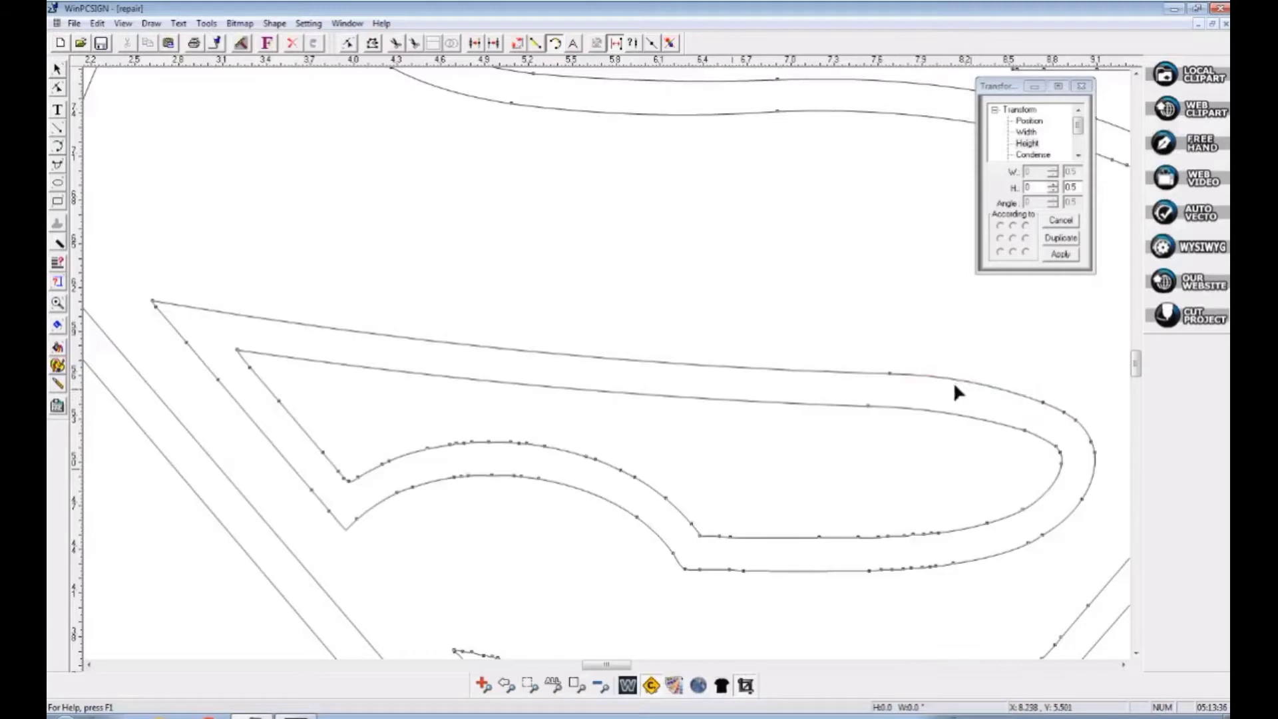
Step: Replace the inner and outer curves arching along the underside of the S's lower section with one smooth arc each
{"action": "mouse_move", "coordinate": [353, 476]}
{"action": "left_mouse_down"}
{"action": "mouse_move", "coordinate": [484, 461]}
{"action": "mouse_move", "coordinate": [510, 439]}
{"action": "mouse_move", "coordinate": [648, 487]}
{"action": "mouse_move", "coordinate": [702, 536]}
{"action": "left_mouse_up"}
{"action": "mouse_move", "coordinate": [346, 528]}
{"action": "left_mouse_down"}
{"action": "mouse_move", "coordinate": [508, 475]}
{"action": "mouse_move", "coordinate": [607, 512]}
{"action": "mouse_move", "coordinate": [683, 567]}
{"action": "left_mouse_up"}
{"action": "key", "text": "Escape"}
Step: Replace both left diagonal edges of the S's lower section and the flat beginnings of its two bottom edges with straight lines
{"action": "left_click_drag", "start_coordinate": [349, 481], "coordinate": [236, 350]}
{"action": "key", "text": "c"}
{"action": "left_click", "coordinate": [538, 43]}
{"action": "left_click_drag", "start_coordinate": [150, 296], "coordinate": [347, 535]}
{"action": "left_click_drag", "start_coordinate": [702, 540], "coordinate": [819, 537]}
{"action": "left_click_drag", "start_coordinate": [689, 570], "coordinate": [823, 570]}
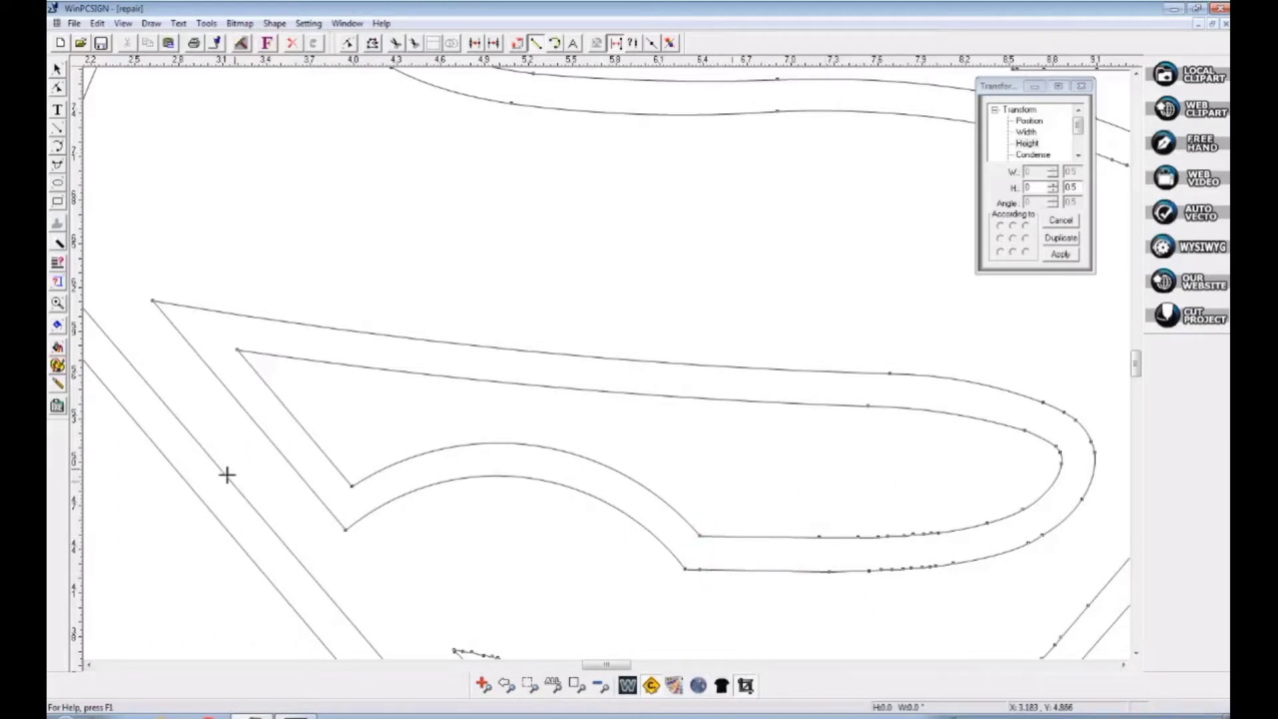
Step: Replace the tight bend at the right end of the lower section's inner outline with a short smooth arc
{"action": "left_click", "coordinate": [57, 303]}
{"action": "left_click_drag", "start_coordinate": [938, 353], "coordinate": [1109, 579]}
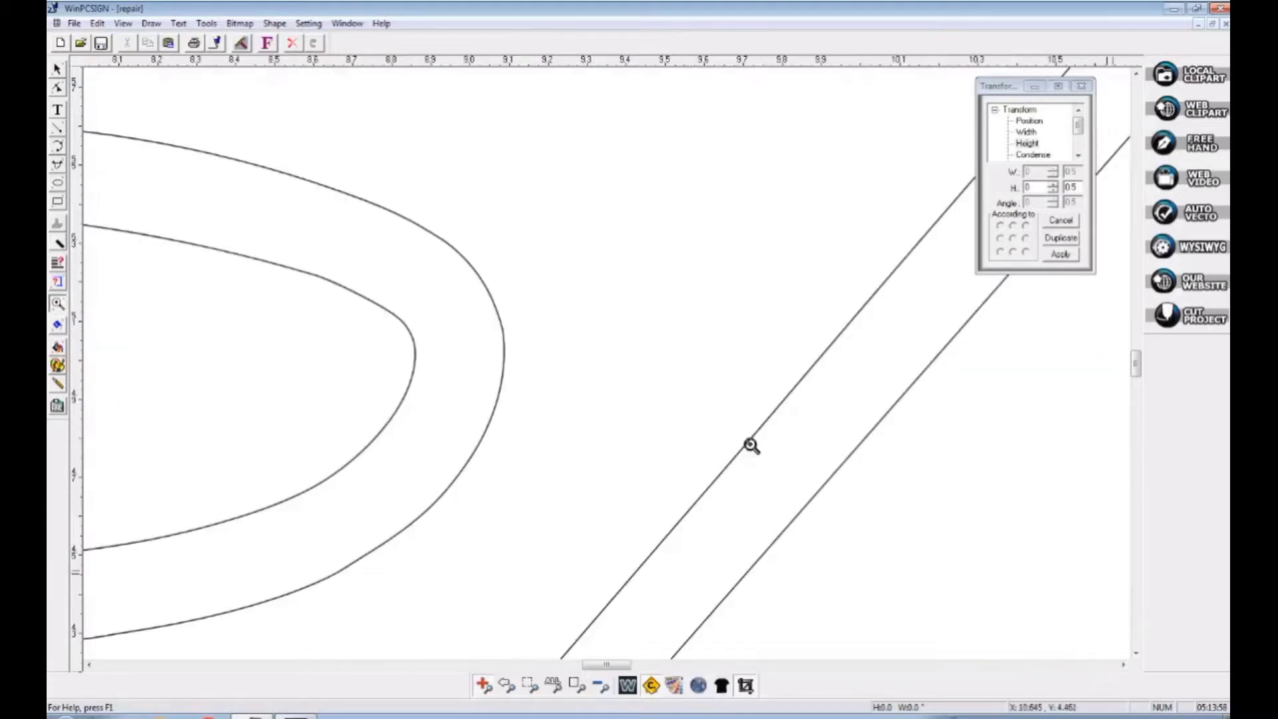
{"action": "left_click", "coordinate": [56, 87]}
{"action": "left_click", "coordinate": [58, 87]}
{"action": "left_click", "coordinate": [558, 44]}
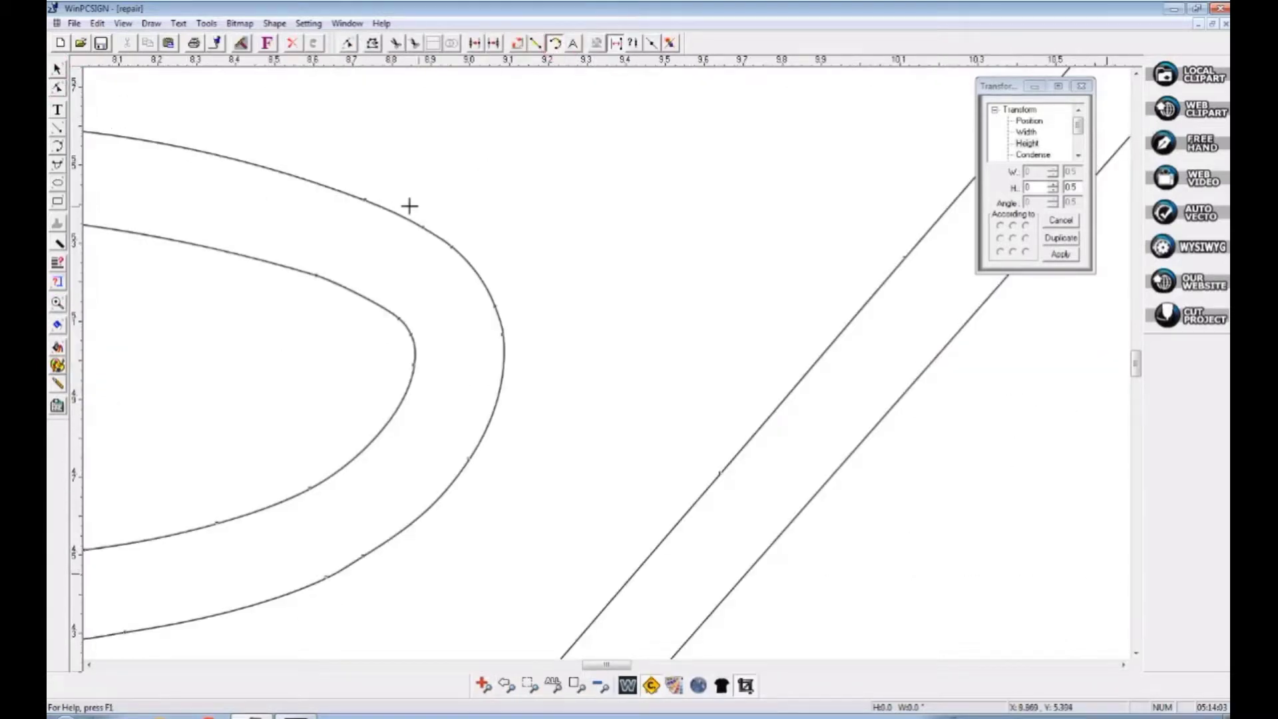
{"action": "left_click", "coordinate": [398, 318]}
{"action": "left_click", "coordinate": [411, 379]}
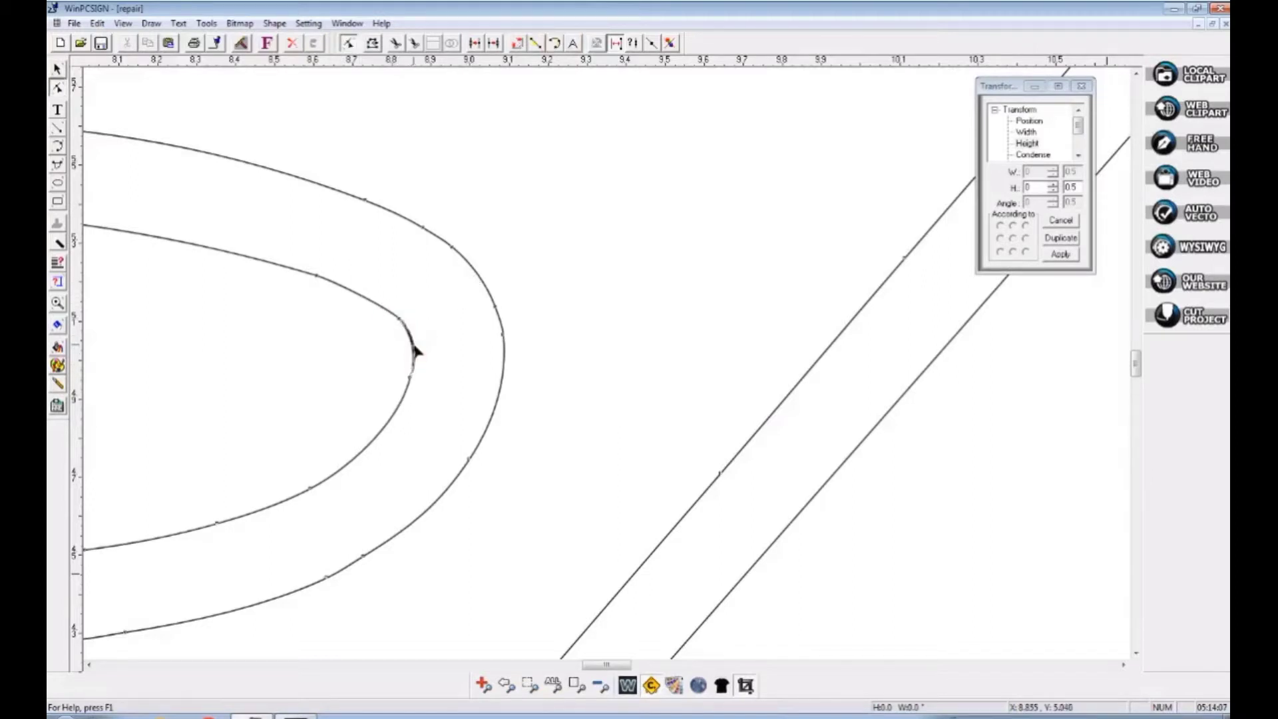
{"action": "key", "text": "space"}
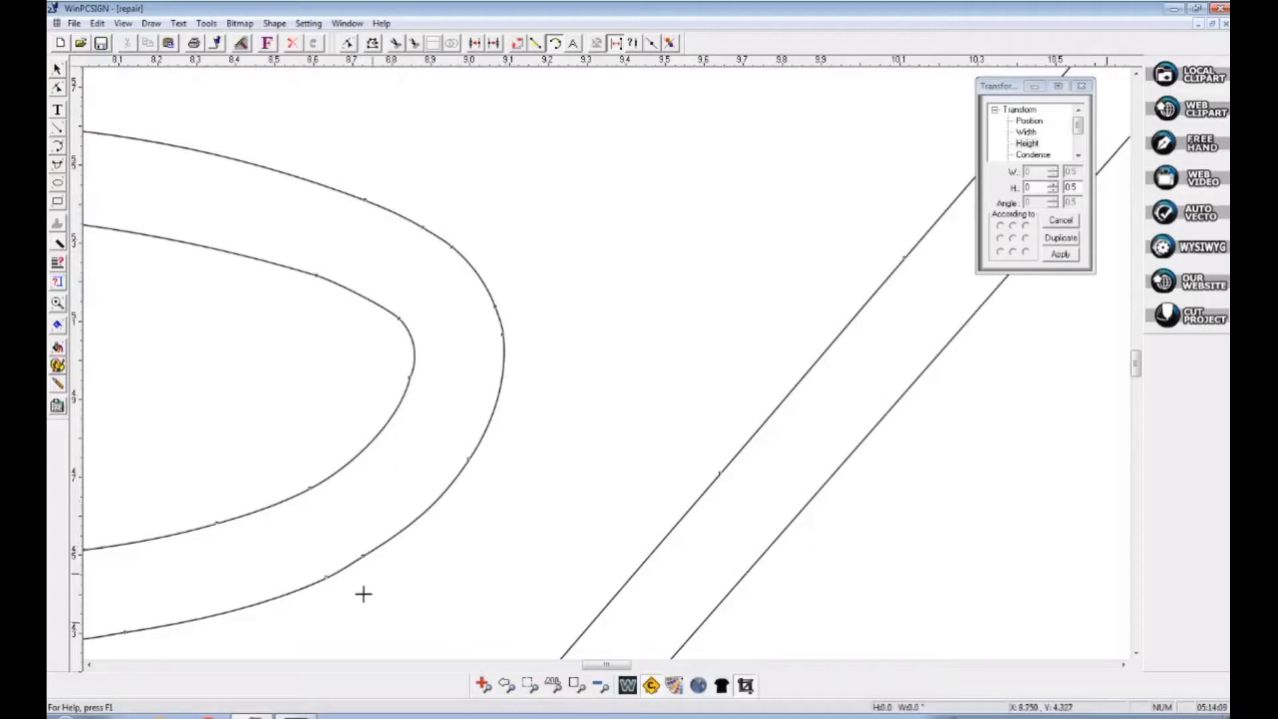
Step: Replace the jagged outer top edge of the bottom triangle, from its left corner to its right corner, with one arc
{"action": "left_click", "coordinate": [506, 687]}
{"action": "left_click", "coordinate": [505, 687]}
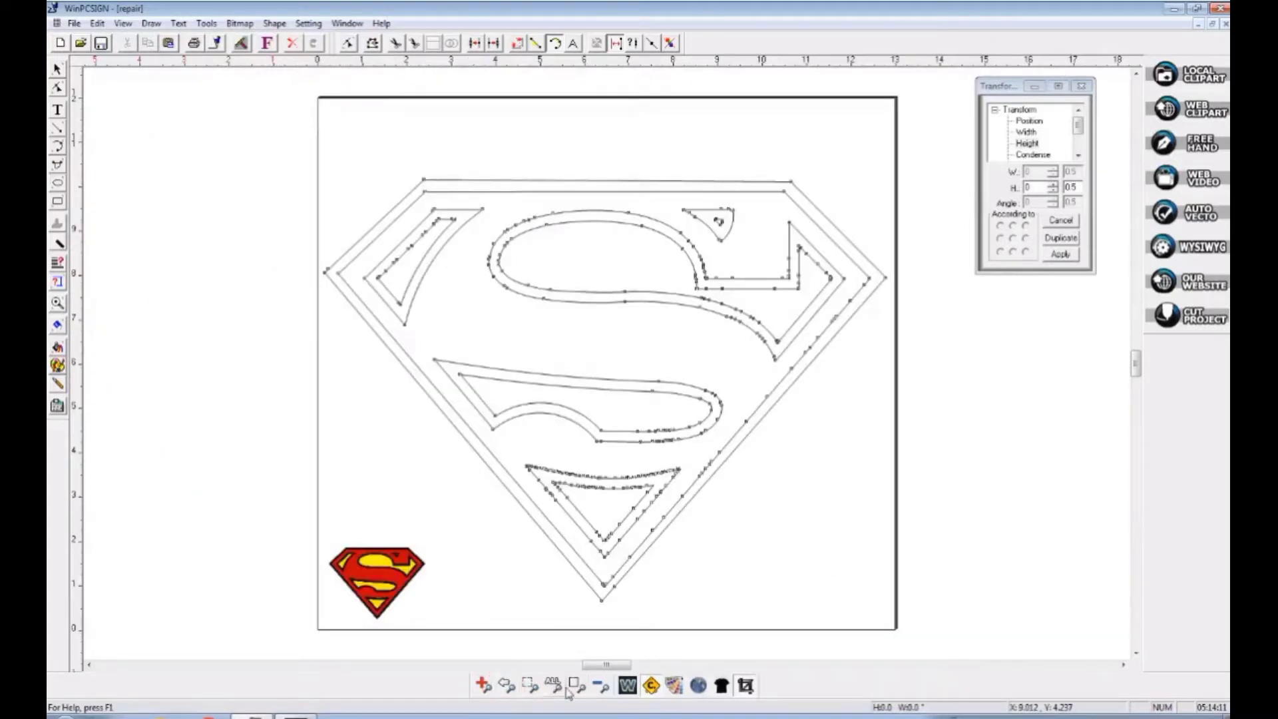
{"action": "left_click", "coordinate": [57, 306]}
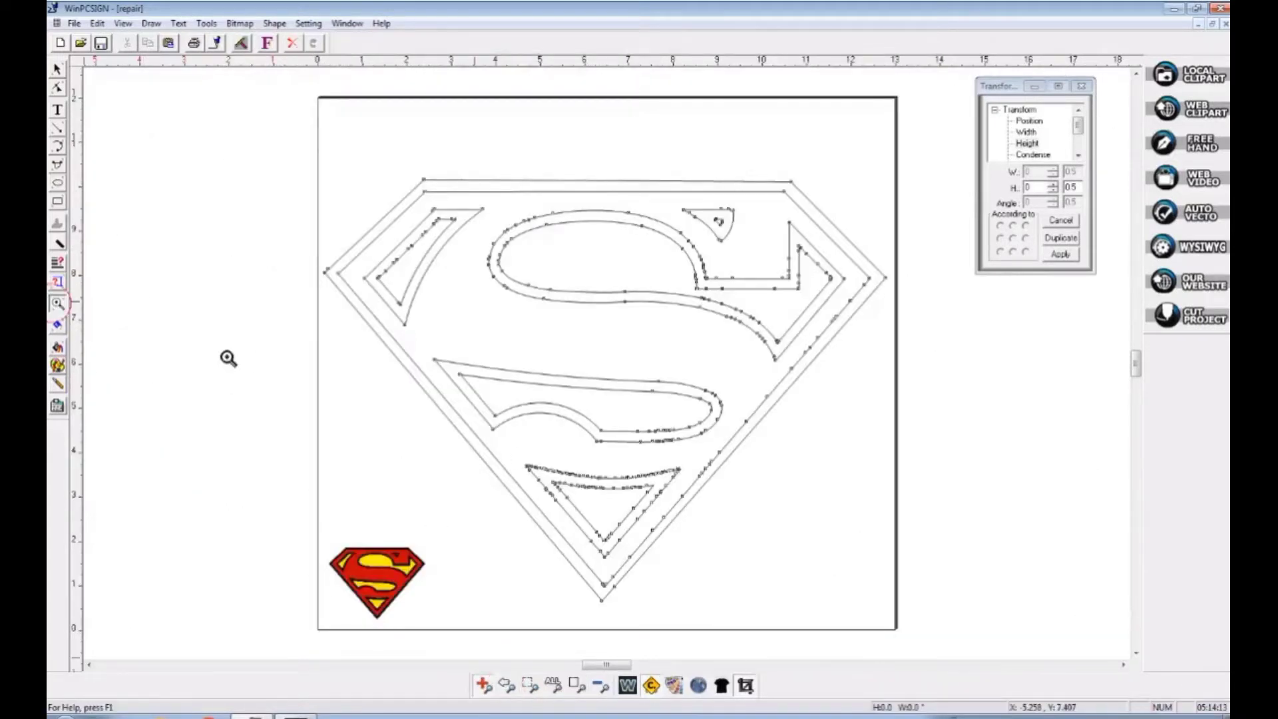
{"action": "left_click_drag", "start_coordinate": [499, 442], "coordinate": [726, 563]}
{"action": "left_click", "coordinate": [59, 89]}
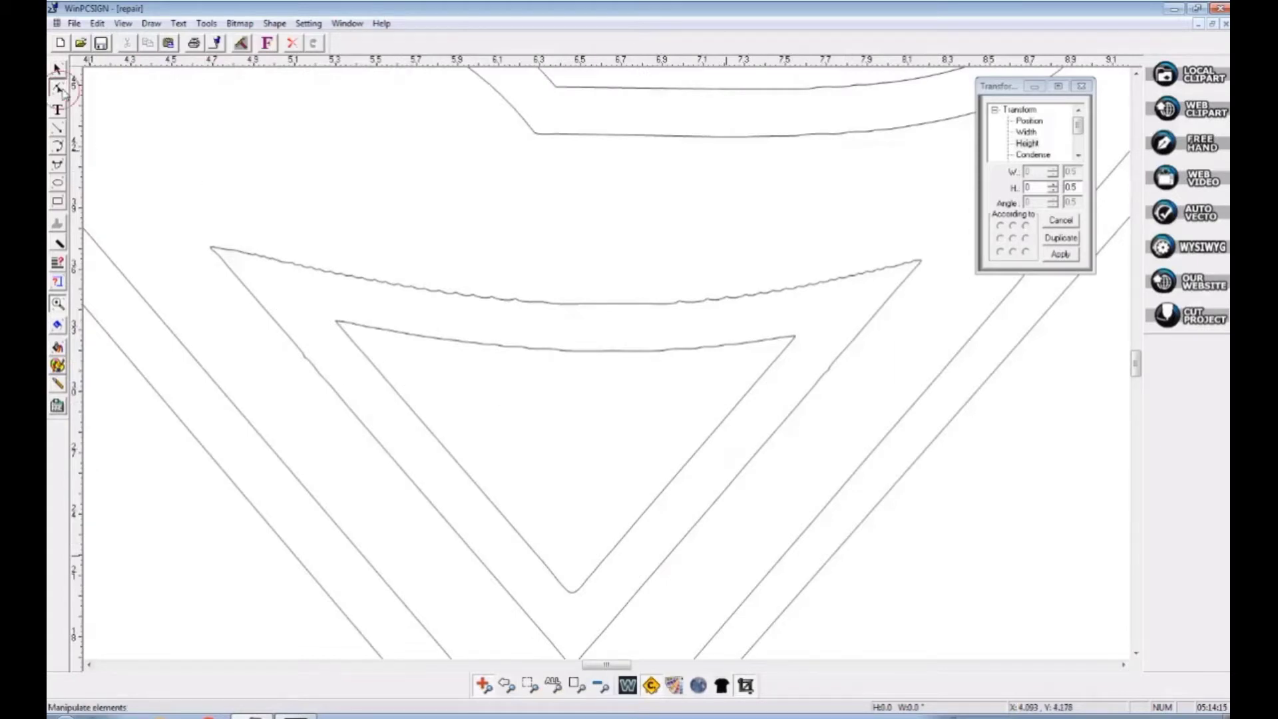
{"action": "left_click", "coordinate": [210, 246]}
{"action": "left_click", "coordinate": [519, 298]}
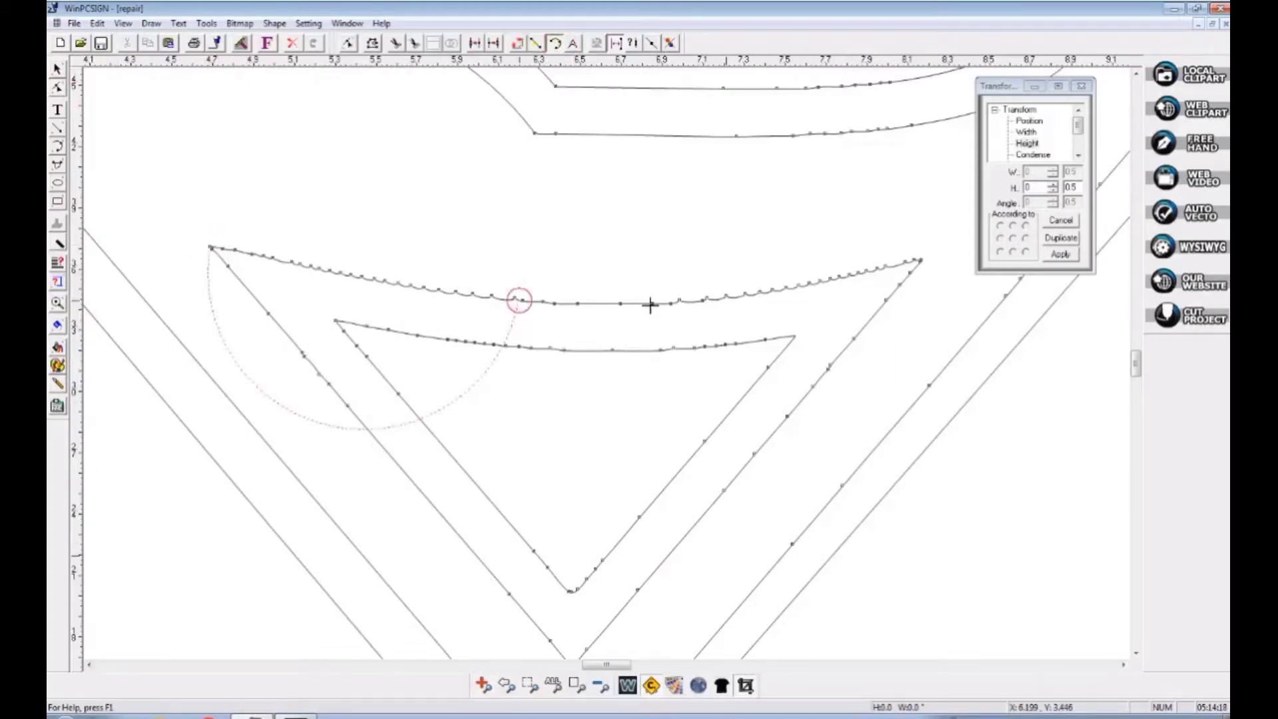
{"action": "left_click", "coordinate": [921, 261]}
Step: Replace the bottom triangle's outer right and left sides with straight lines meeting in a sharp bottom point
{"action": "left_click", "coordinate": [750, 462]}
{"action": "left_click", "coordinate": [570, 630]}
{"action": "left_click", "coordinate": [570, 630]}
{"action": "left_click", "coordinate": [436, 472]}
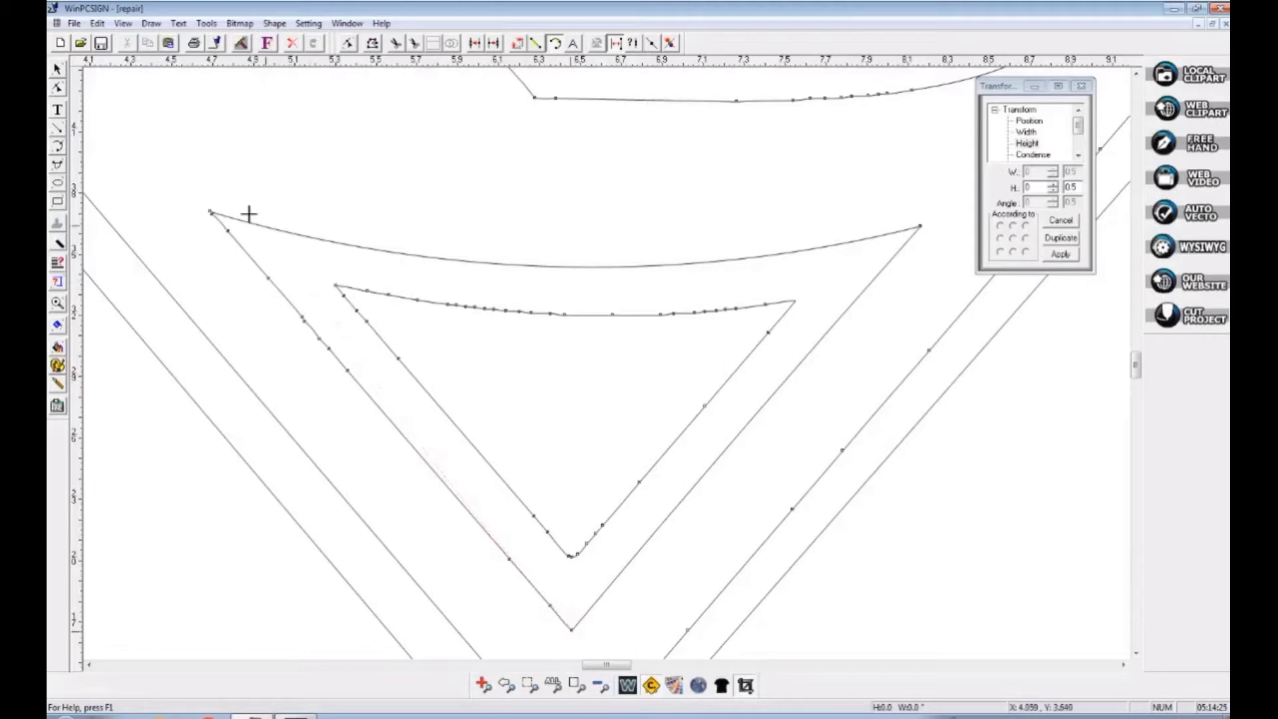
{"action": "left_click", "coordinate": [211, 211]}
{"action": "left_click", "coordinate": [744, 431]}
{"action": "key", "text": "space"}
Step: Replace the bottom triangle's inner top edge, from its right corner to its left corner, with a smooth arc
{"action": "left_click", "coordinate": [793, 300]}
{"action": "left_click", "coordinate": [610, 318]}
{"action": "left_click", "coordinate": [335, 285]}
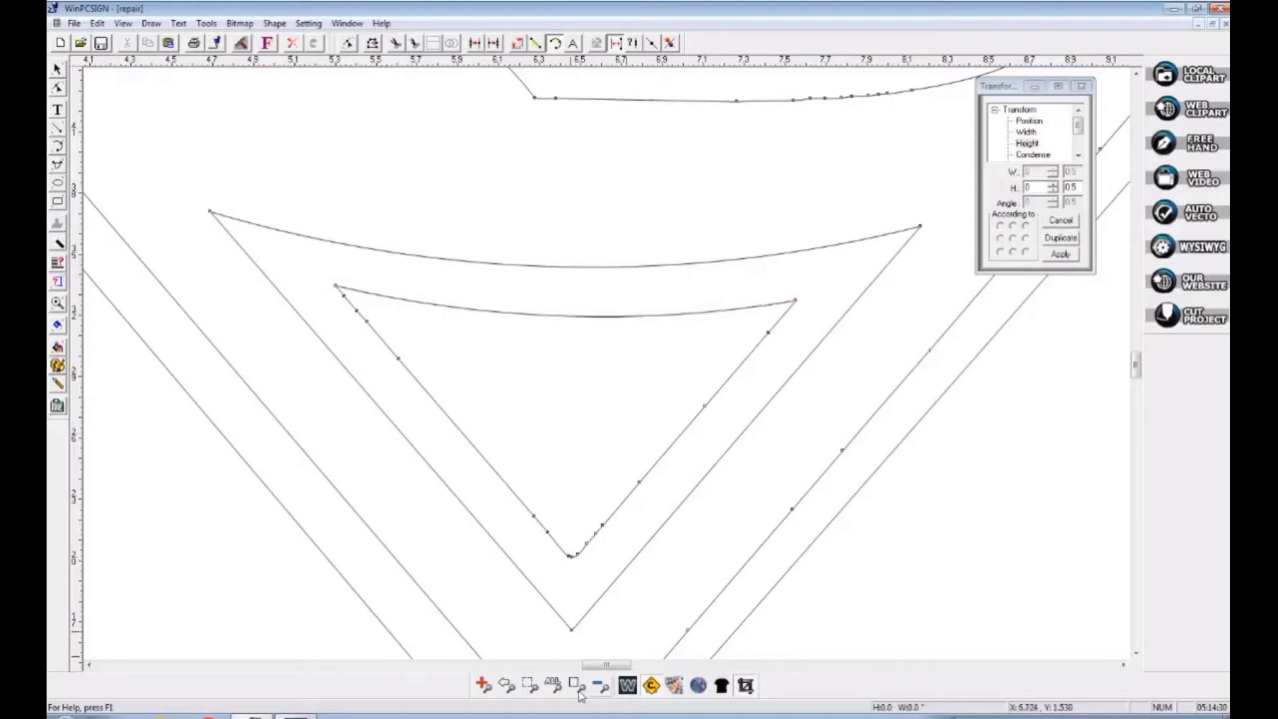
Step: Hide the path nodes and save the drawing as the WPC file repair on the desktop, replacing the existing file
{"action": "left_click", "coordinate": [526, 685]}
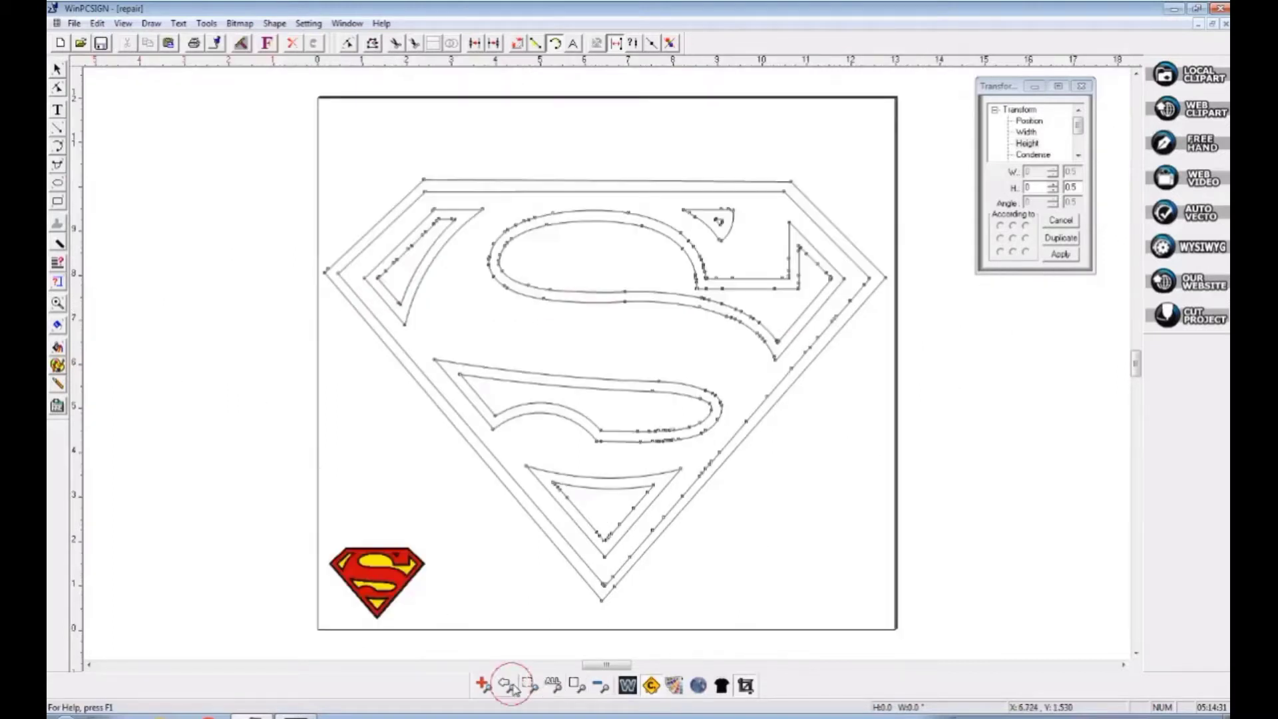
{"action": "left_click", "coordinate": [650, 696]}
{"action": "left_click", "coordinate": [73, 23]}
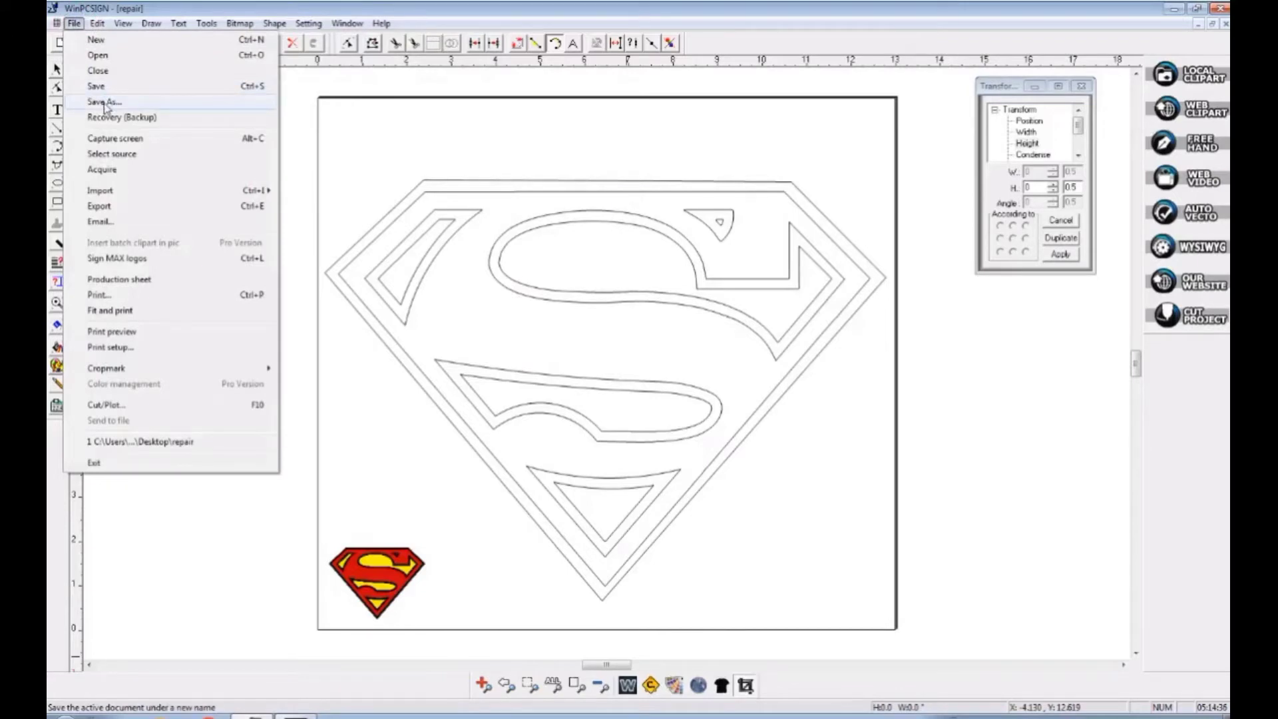
{"action": "left_click", "coordinate": [104, 103]}
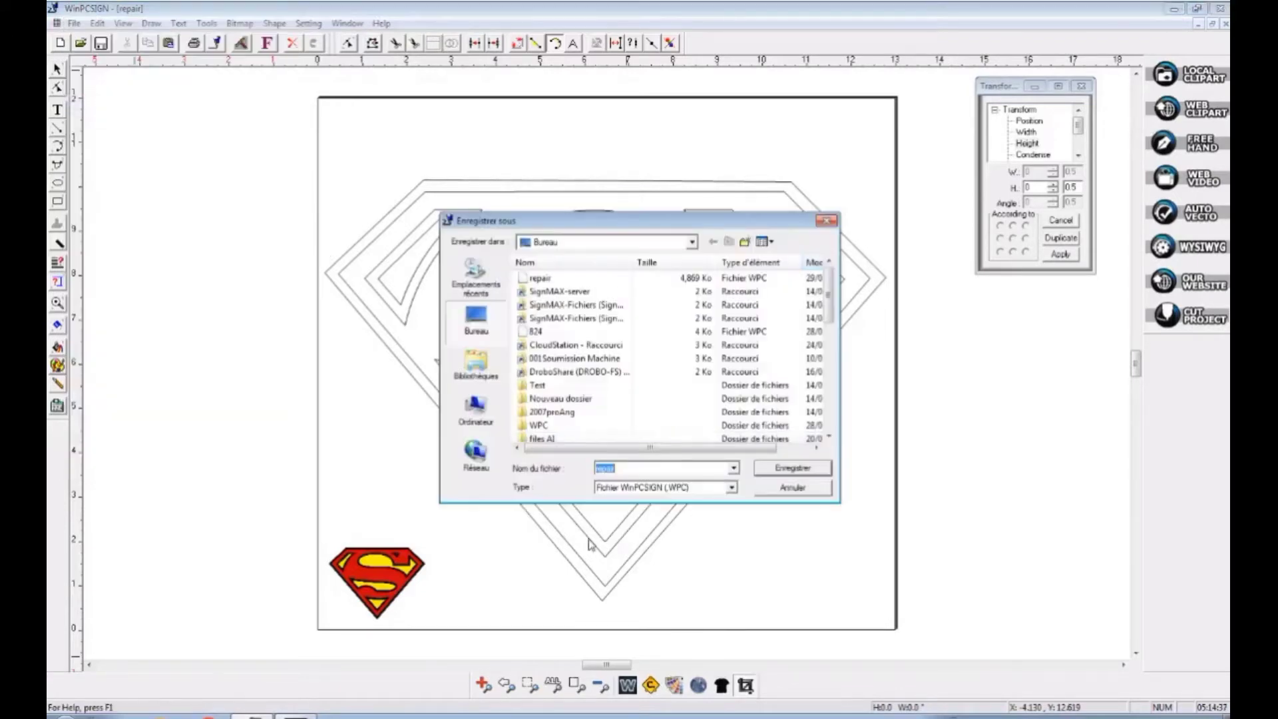
{"action": "left_click", "coordinate": [779, 469]}
{"action": "left_click", "coordinate": [680, 370]}
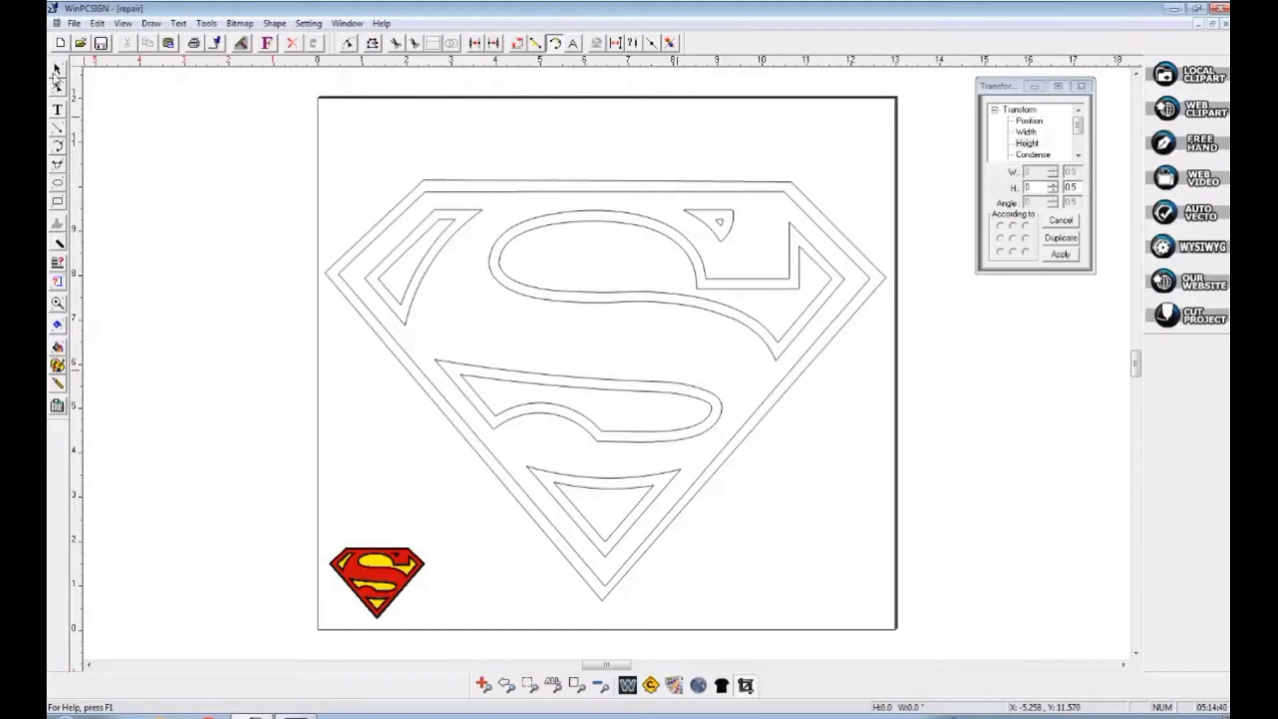
Step: Open the color palette and fill the outermost shield outline with black
{"action": "left_click", "coordinate": [57, 83]}
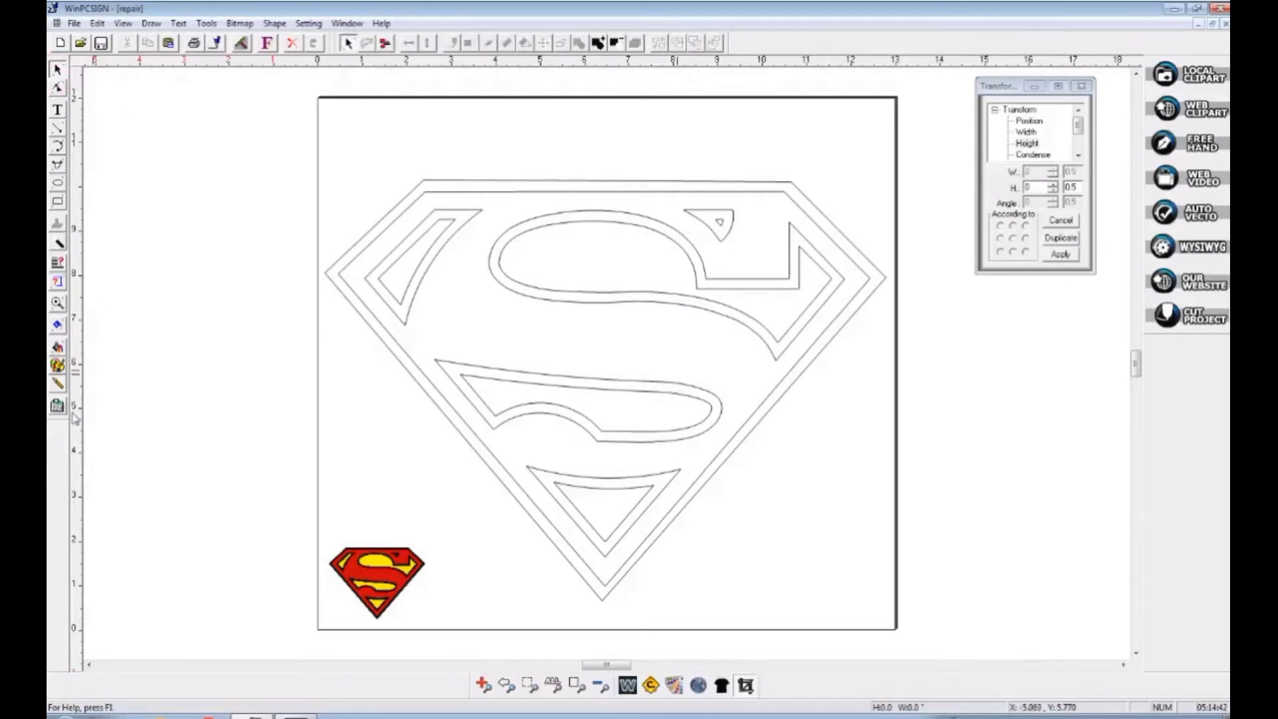
{"action": "left_click", "coordinate": [58, 364]}
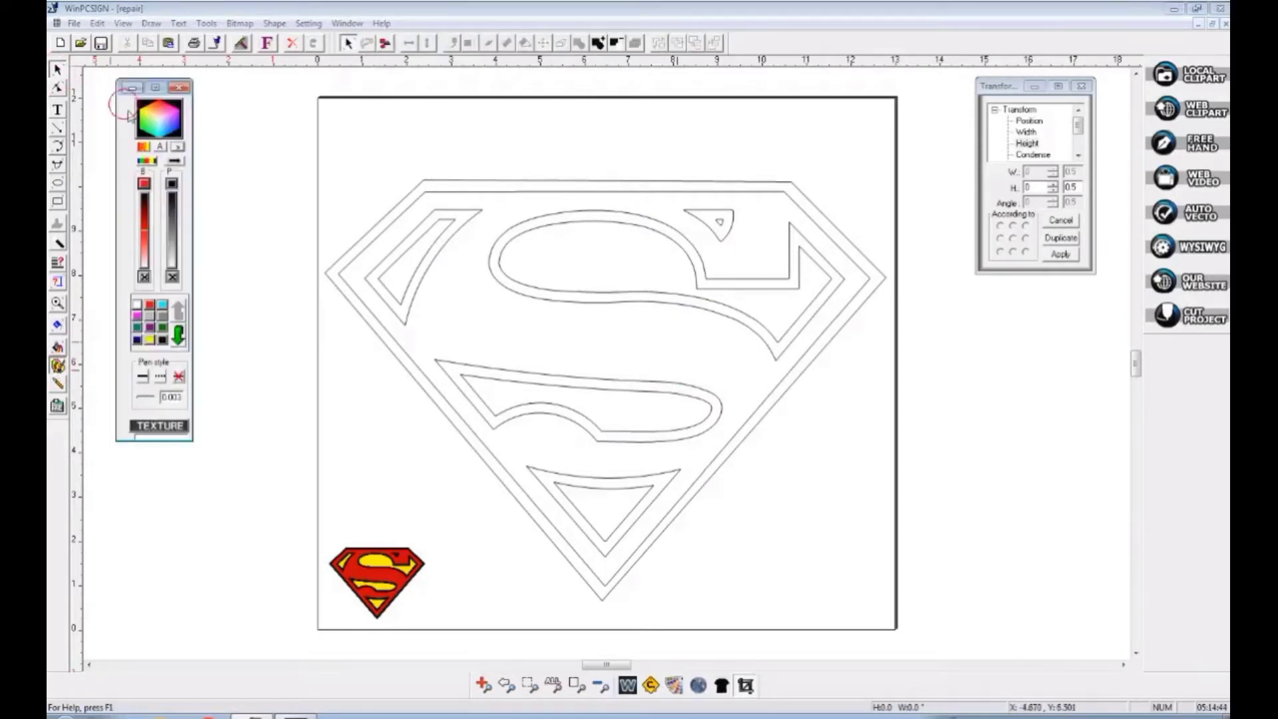
{"action": "left_click", "coordinate": [327, 274]}
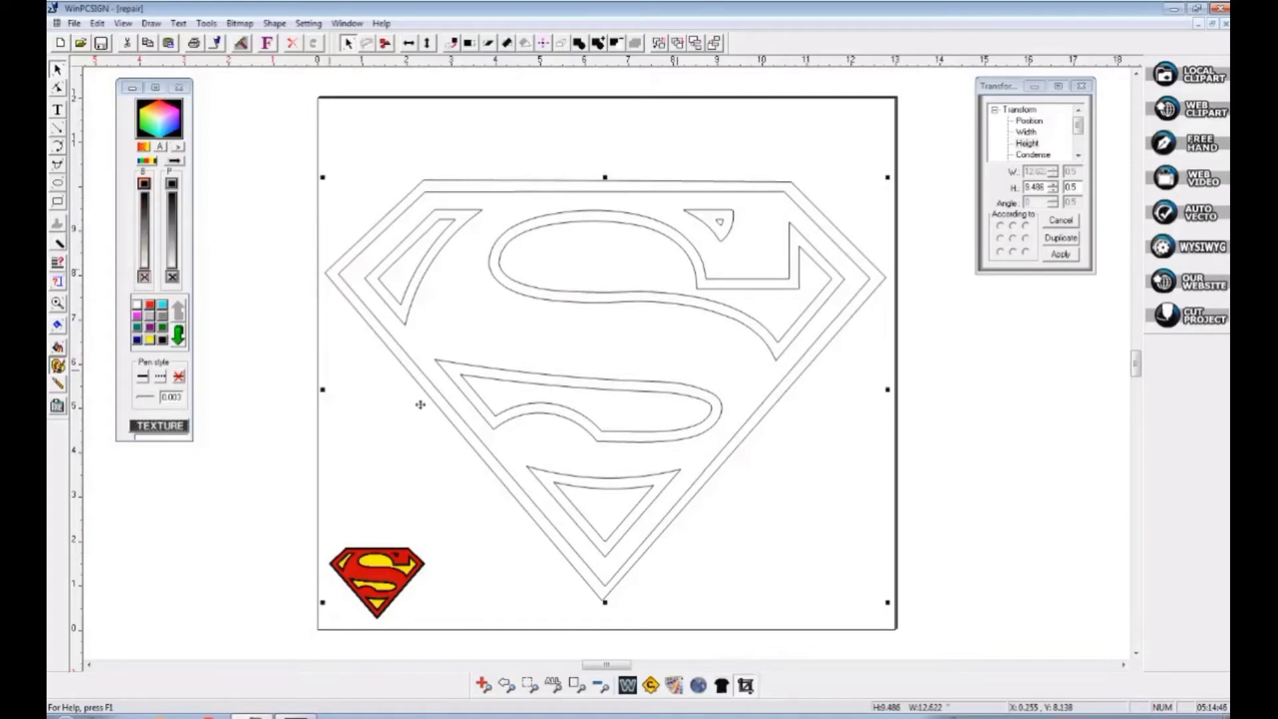
{"action": "left_click", "coordinate": [163, 341]}
{"action": "left_click", "coordinate": [162, 342]}
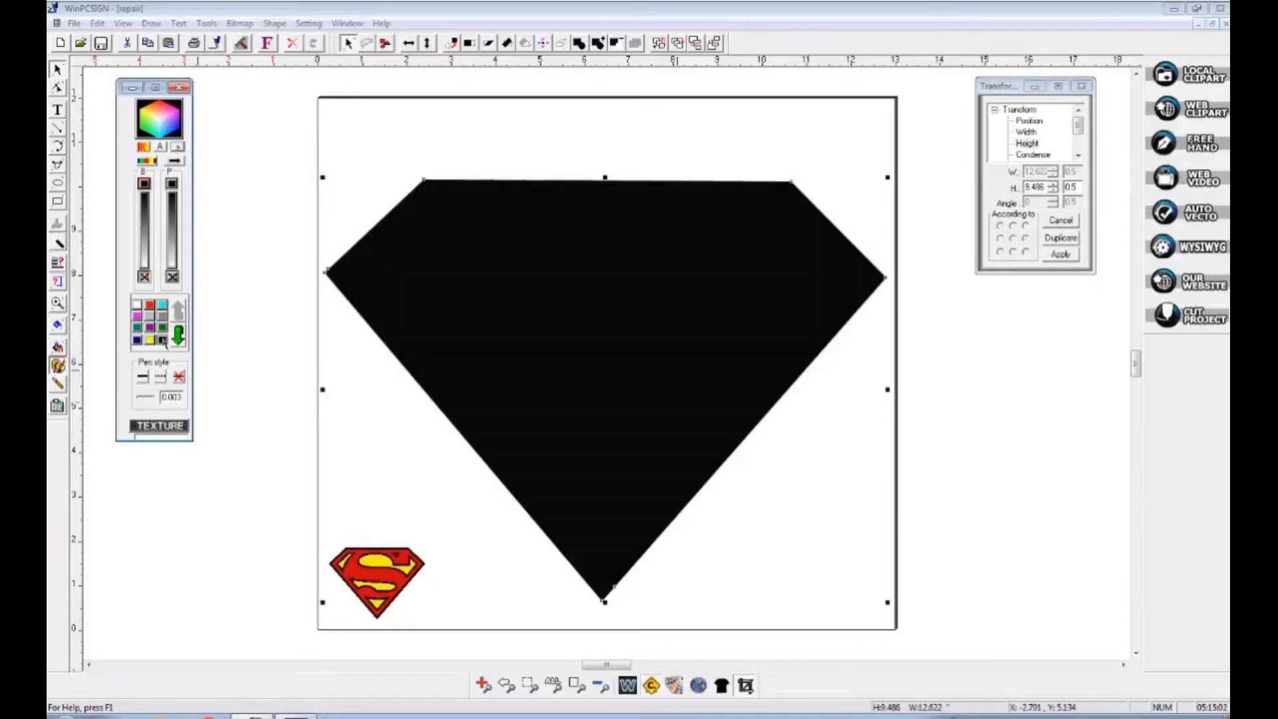
Step: Send the black outermost shield shape to the back of the stacking order
{"action": "left_click", "coordinate": [277, 24]}
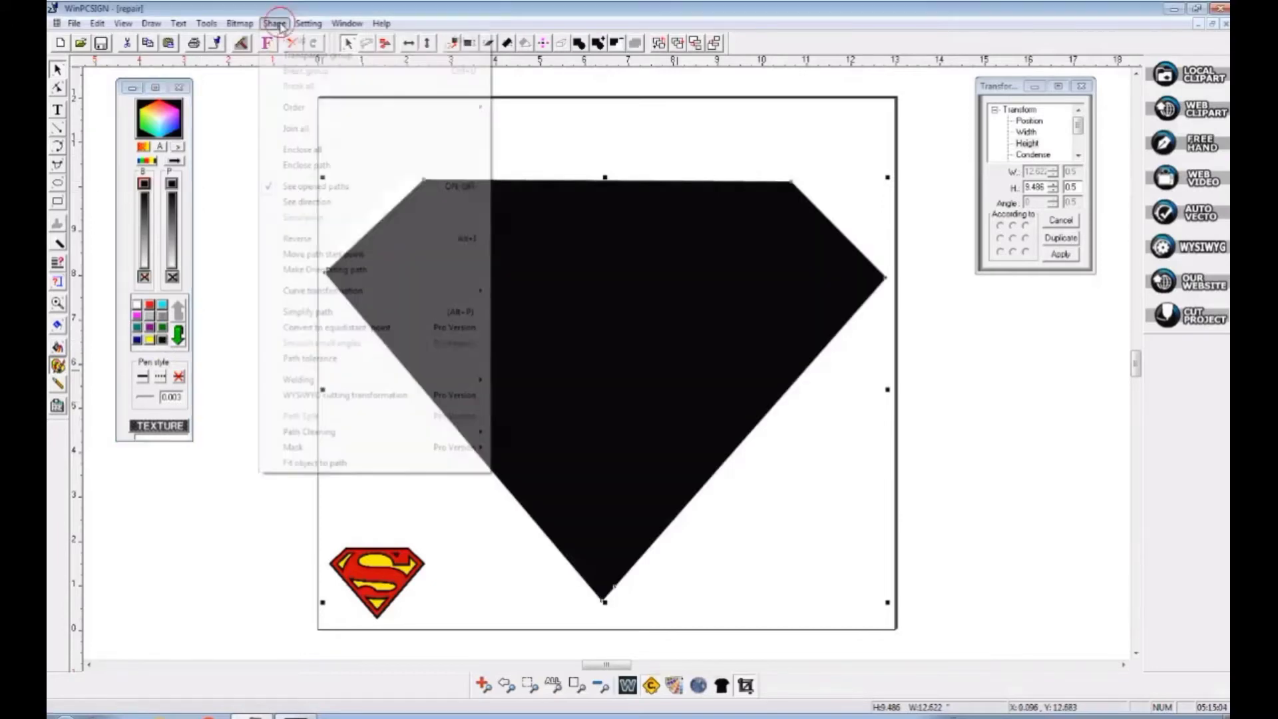
{"action": "mouse_move", "coordinate": [460, 107]}
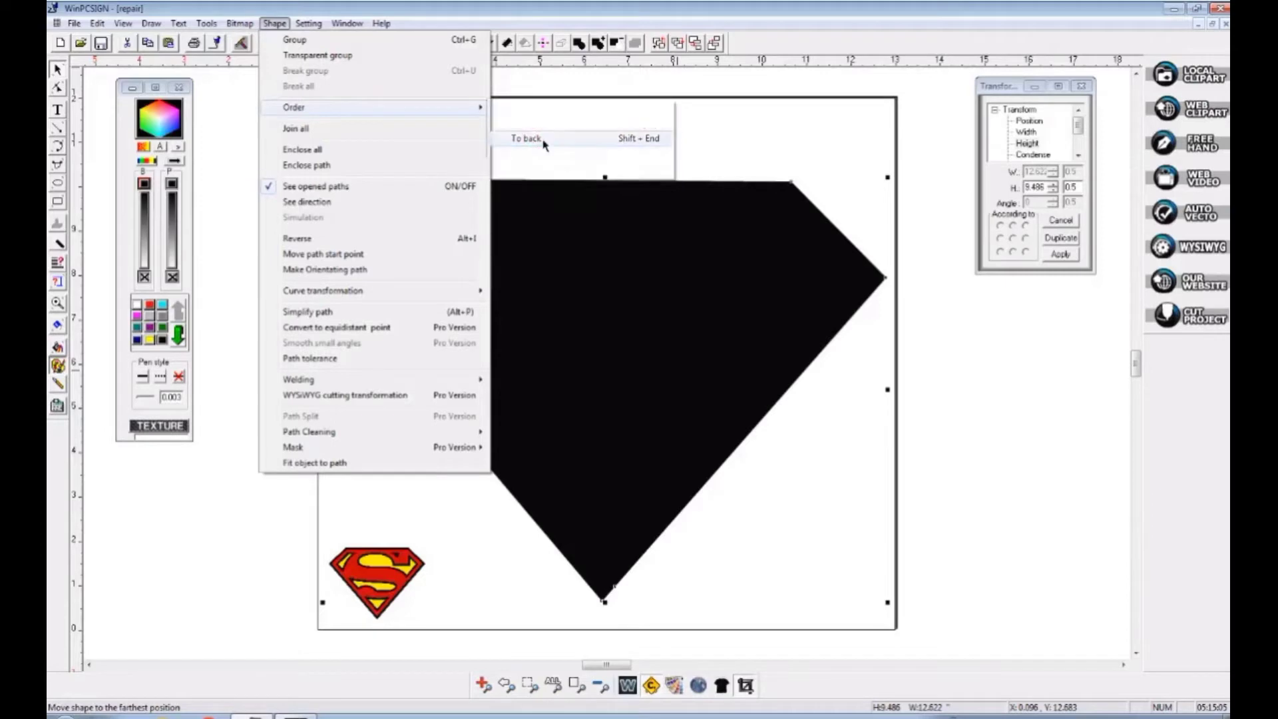
{"action": "left_click", "coordinate": [543, 139]}
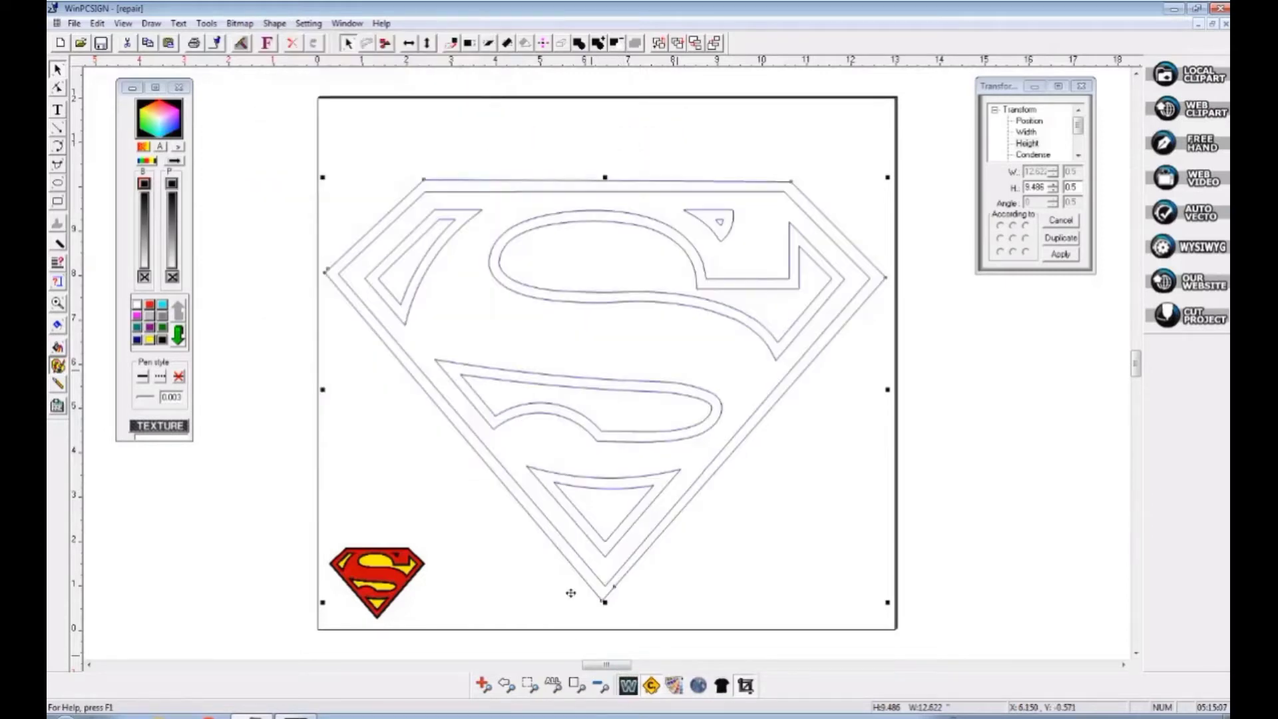
Step: Fill the second shield outline, just inside the black border, with red
{"action": "left_click", "coordinate": [338, 276]}
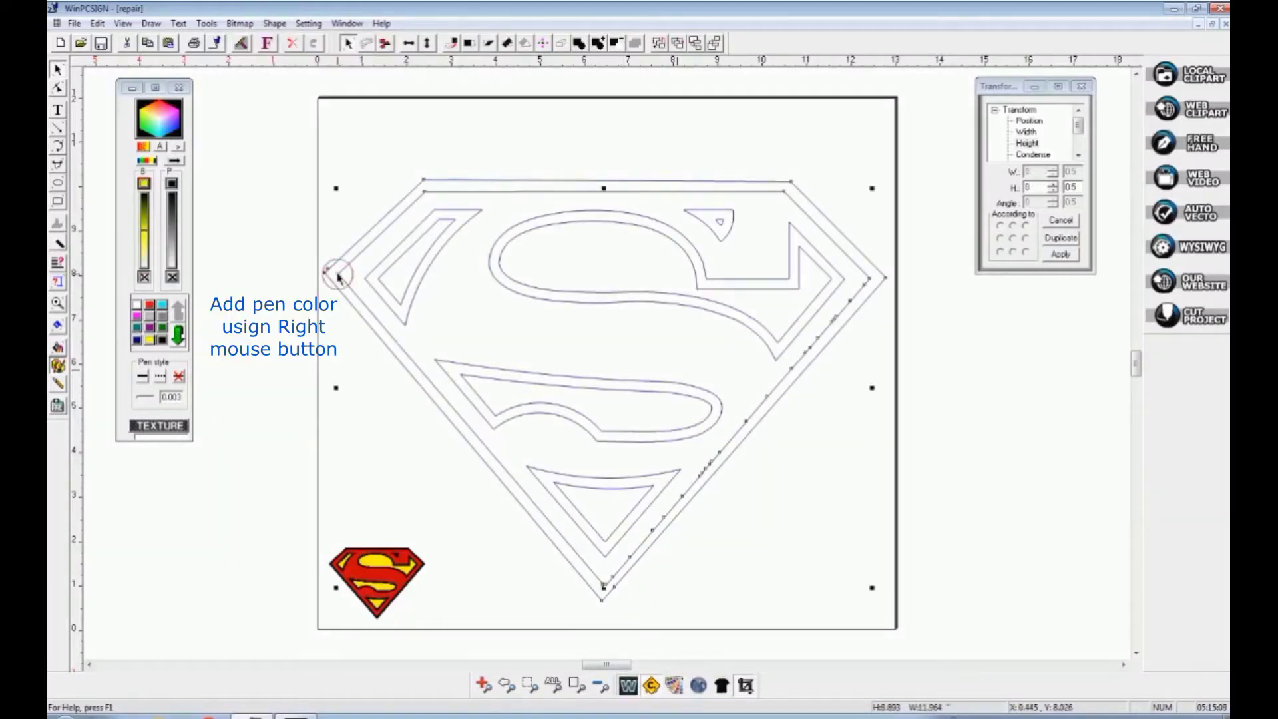
{"action": "left_click", "coordinate": [151, 308]}
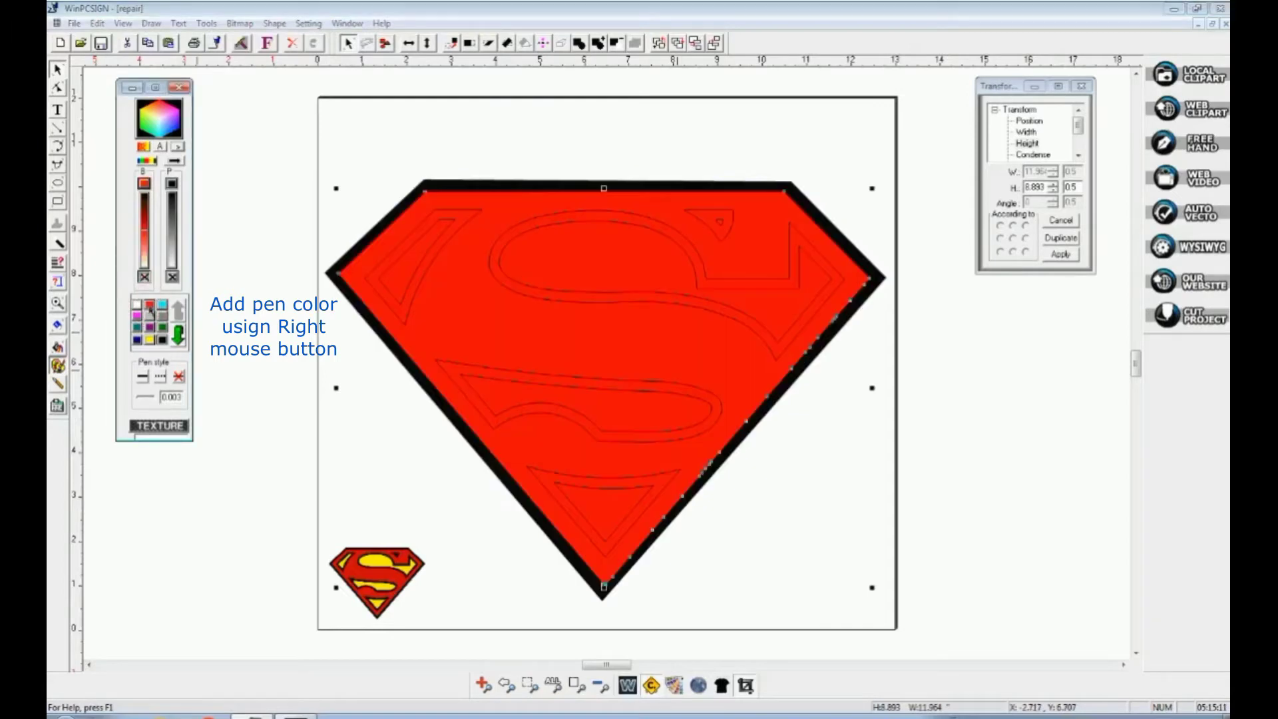
{"action": "left_click", "coordinate": [229, 230]}
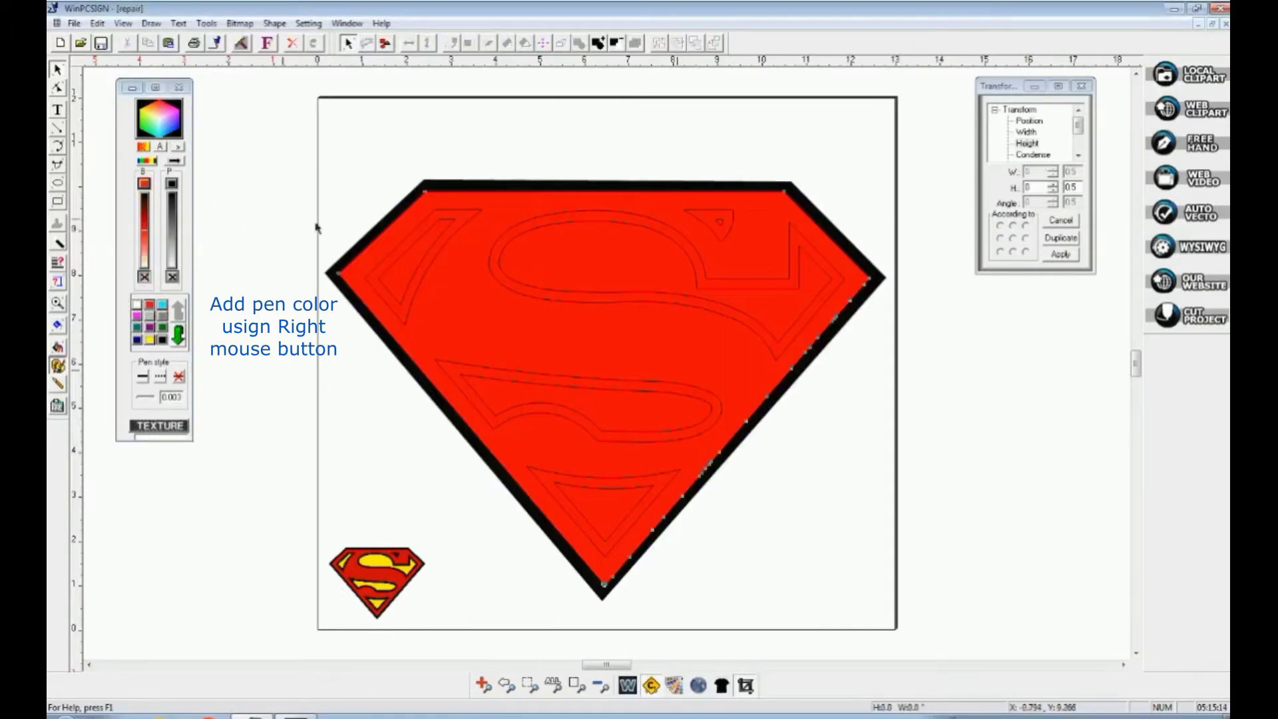
Step: Fill the inner upper-left sliver, the inner upper S shape and the tiny upper-right triangle with yellow
{"action": "left_click", "coordinate": [394, 265]}
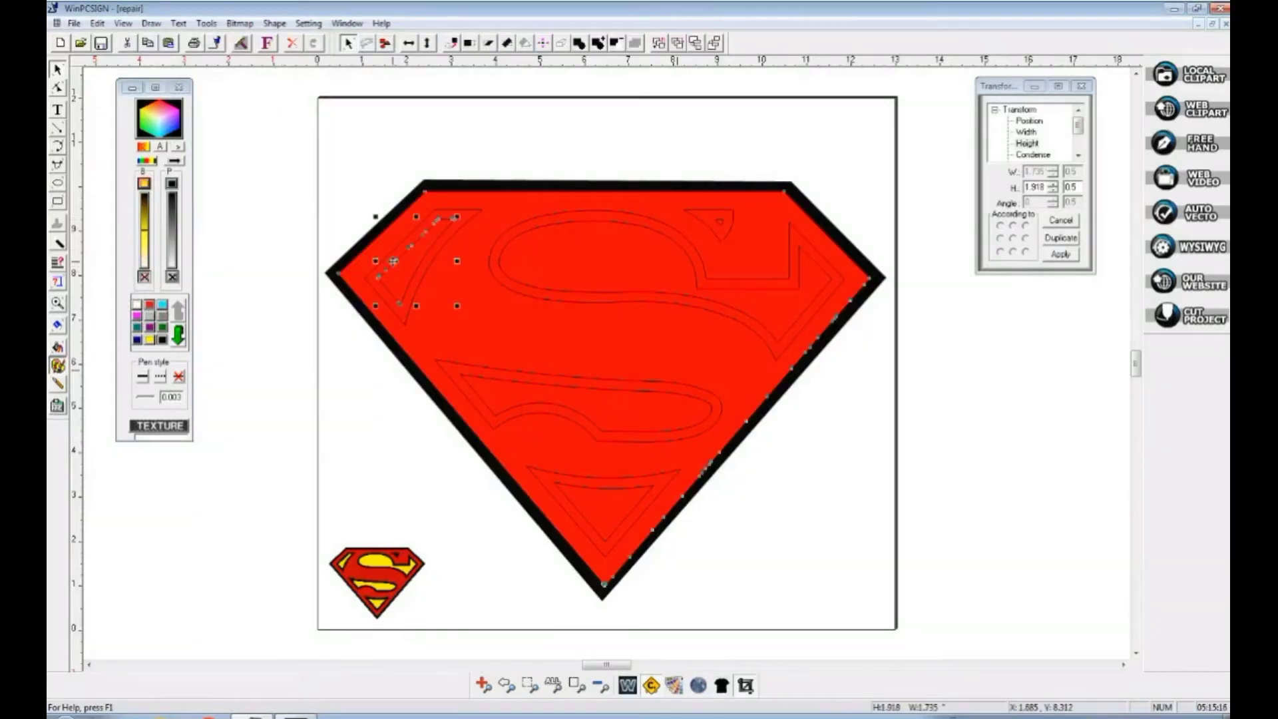
{"action": "left_click", "coordinate": [150, 341]}
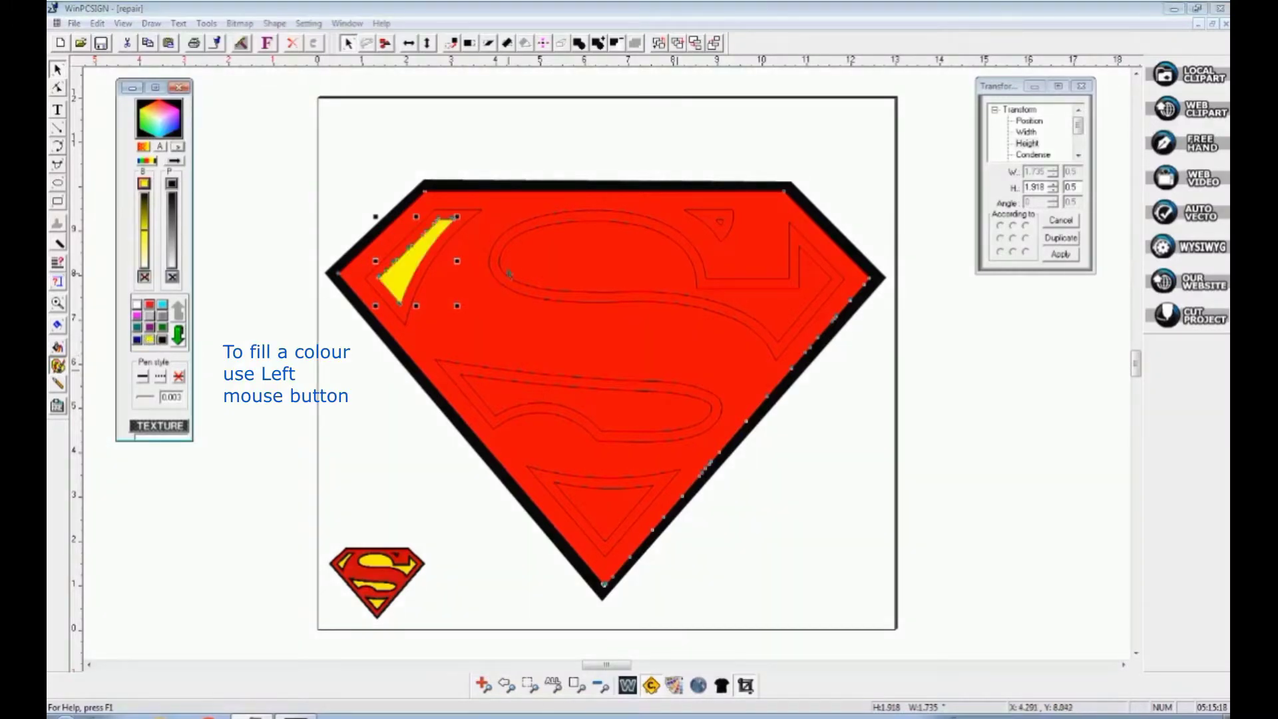
{"action": "left_click", "coordinate": [537, 233]}
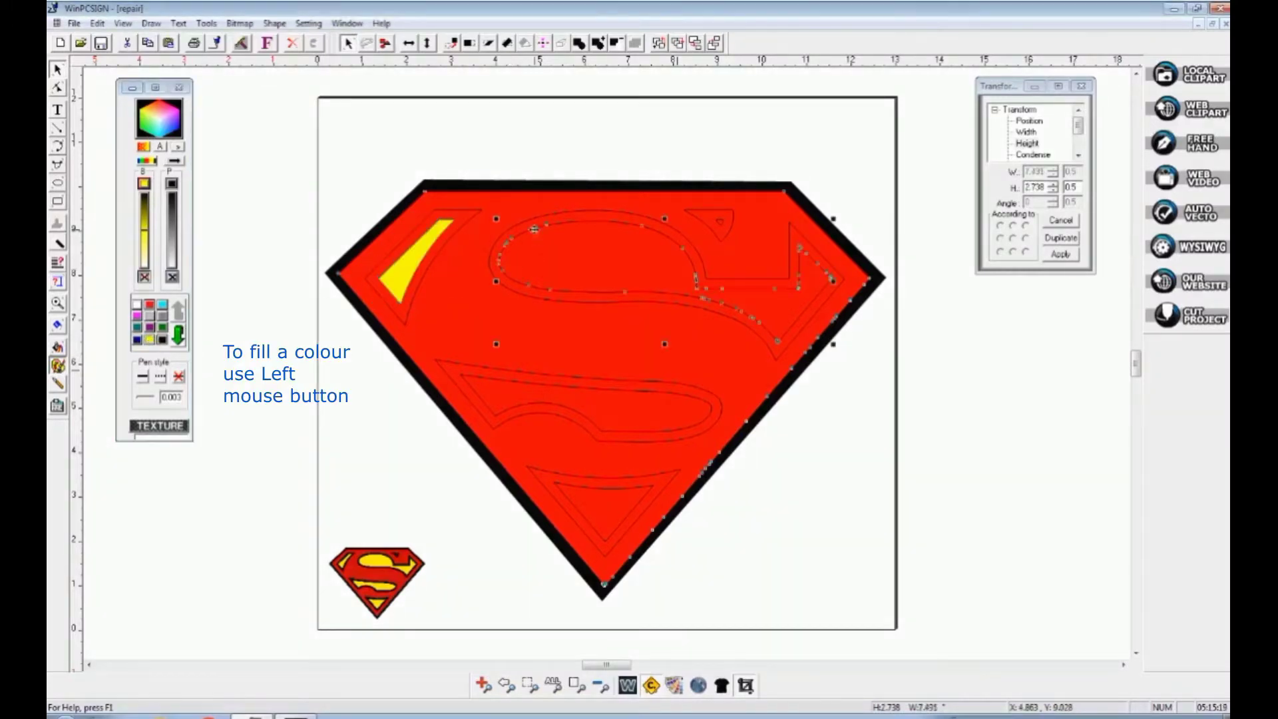
{"action": "left_click", "coordinate": [151, 341]}
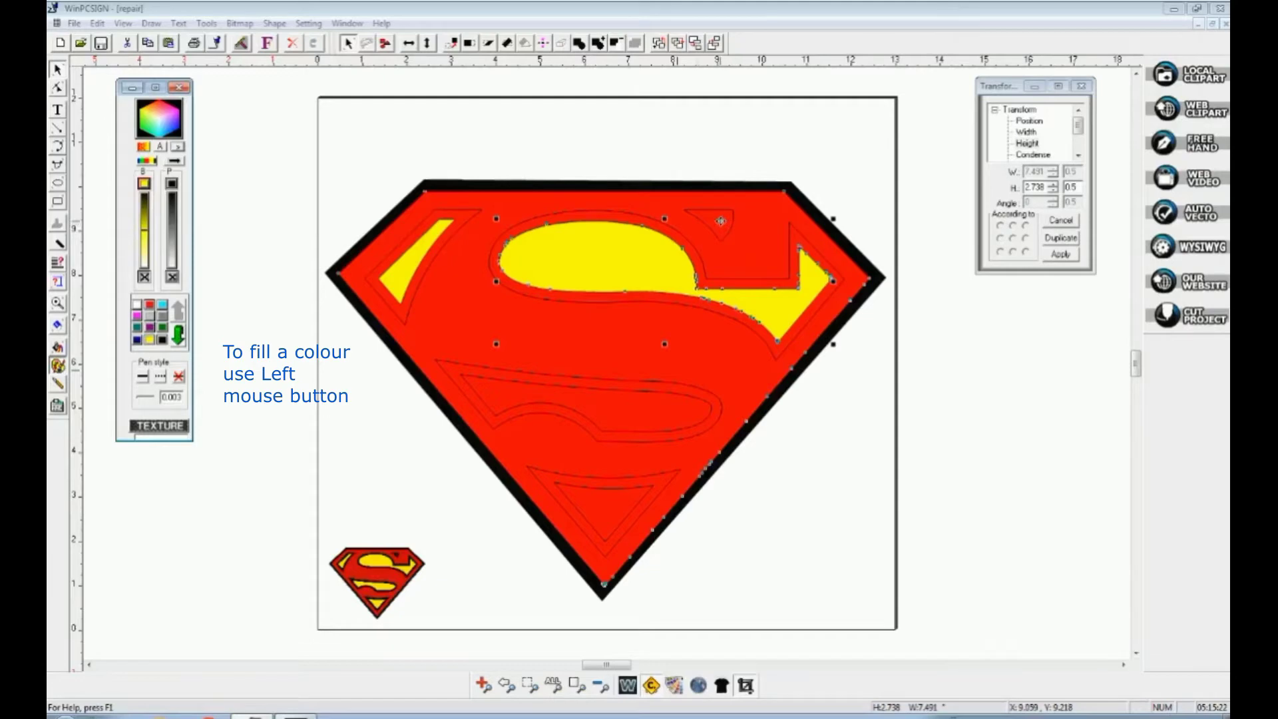
{"action": "left_click", "coordinate": [721, 221]}
{"action": "left_click", "coordinate": [720, 218]}
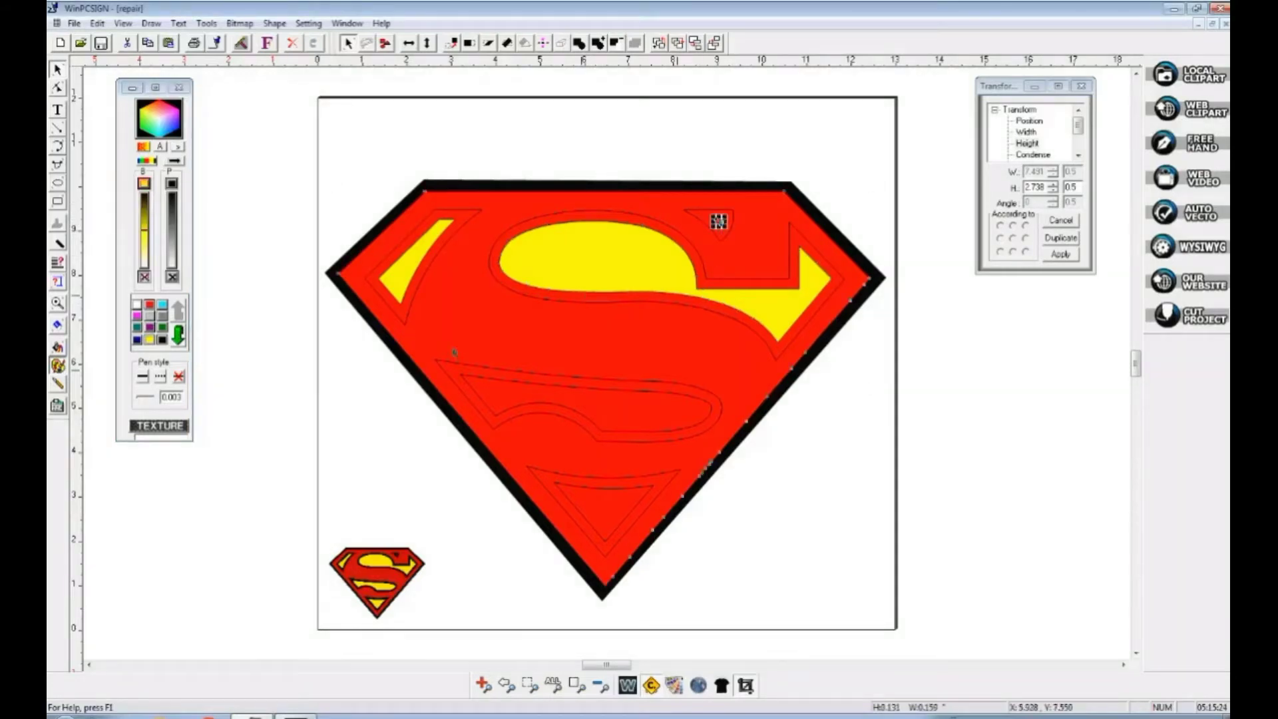
{"action": "left_click", "coordinate": [150, 340]}
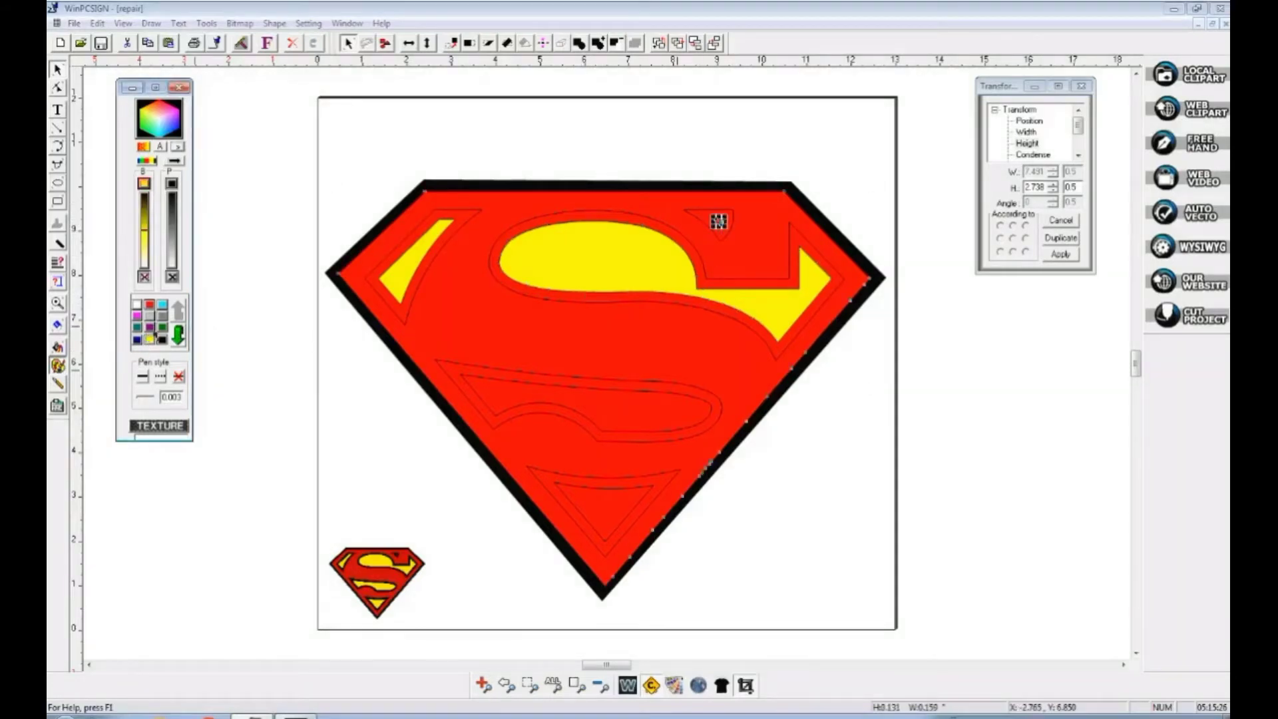
Step: Fill the inner lower S shape and the inner bottom triangle with yellow
{"action": "left_click", "coordinate": [512, 386]}
{"action": "left_click", "coordinate": [149, 339]}
{"action": "left_click", "coordinate": [608, 494]}
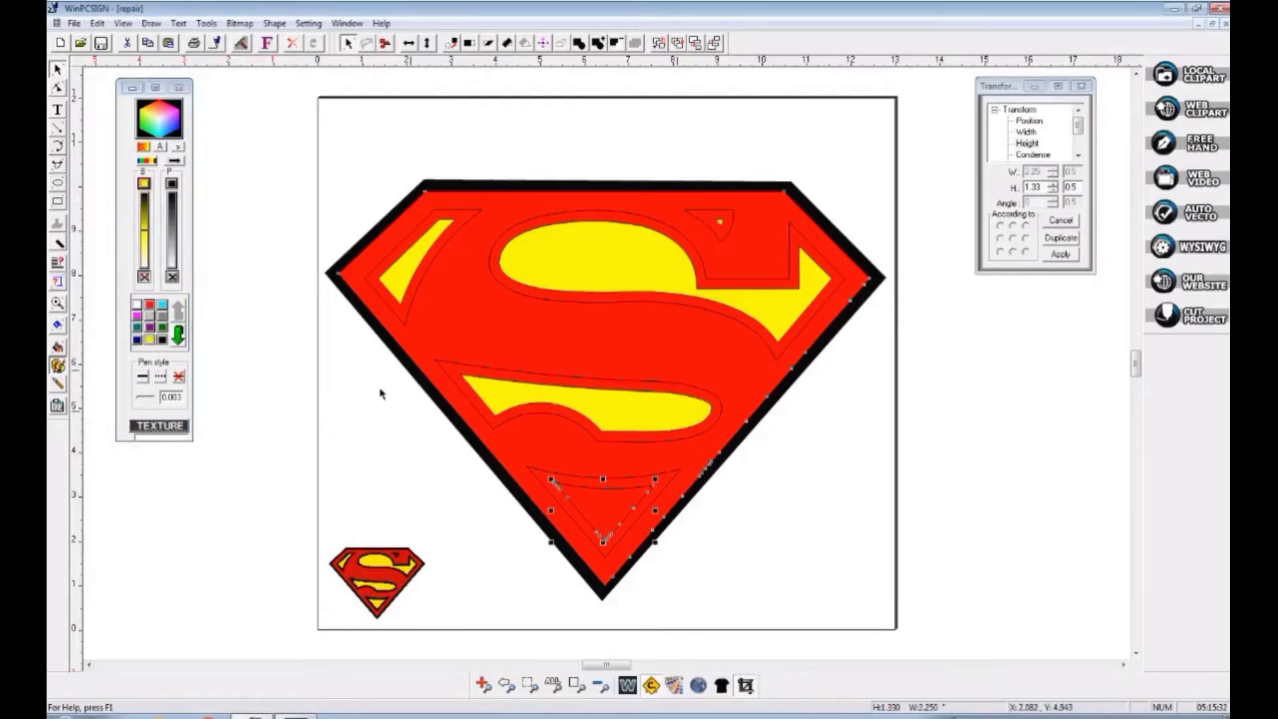
{"action": "left_click", "coordinate": [150, 340]}
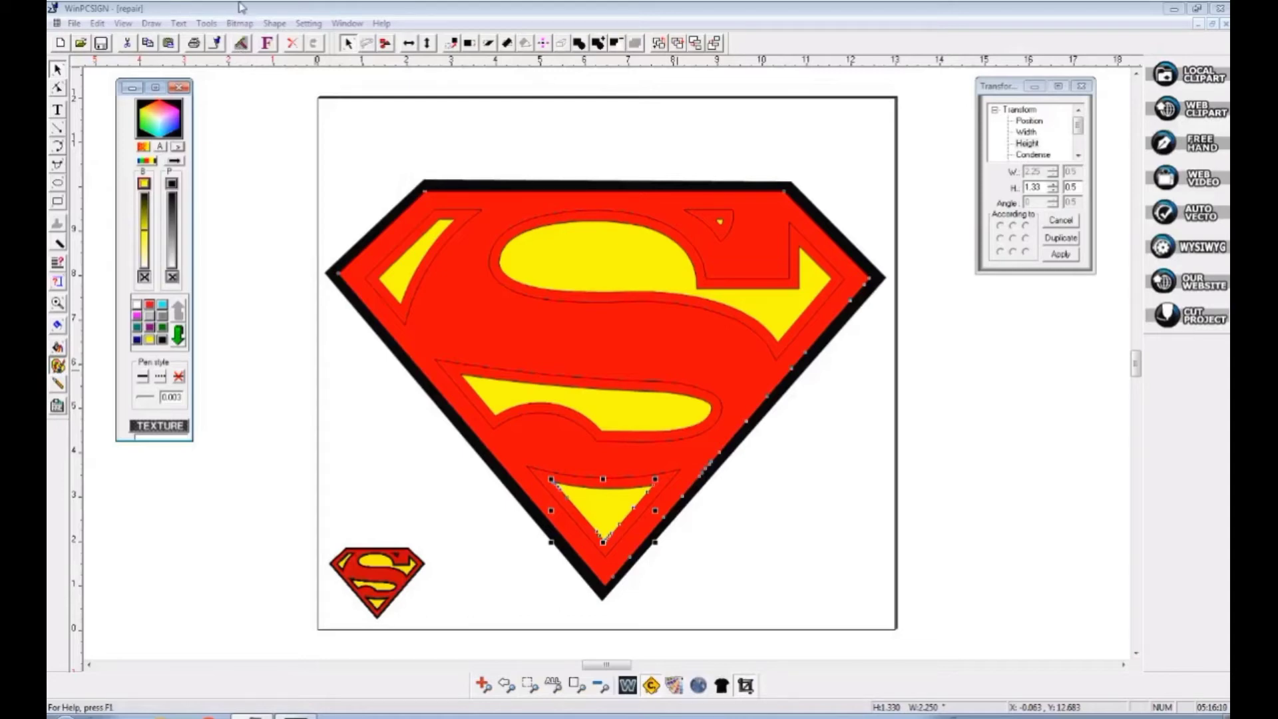
Step: Fill the outlines around the yellow upper-left sliver, lower S shape and bottom triangle with black
{"action": "left_click", "coordinate": [377, 297]}
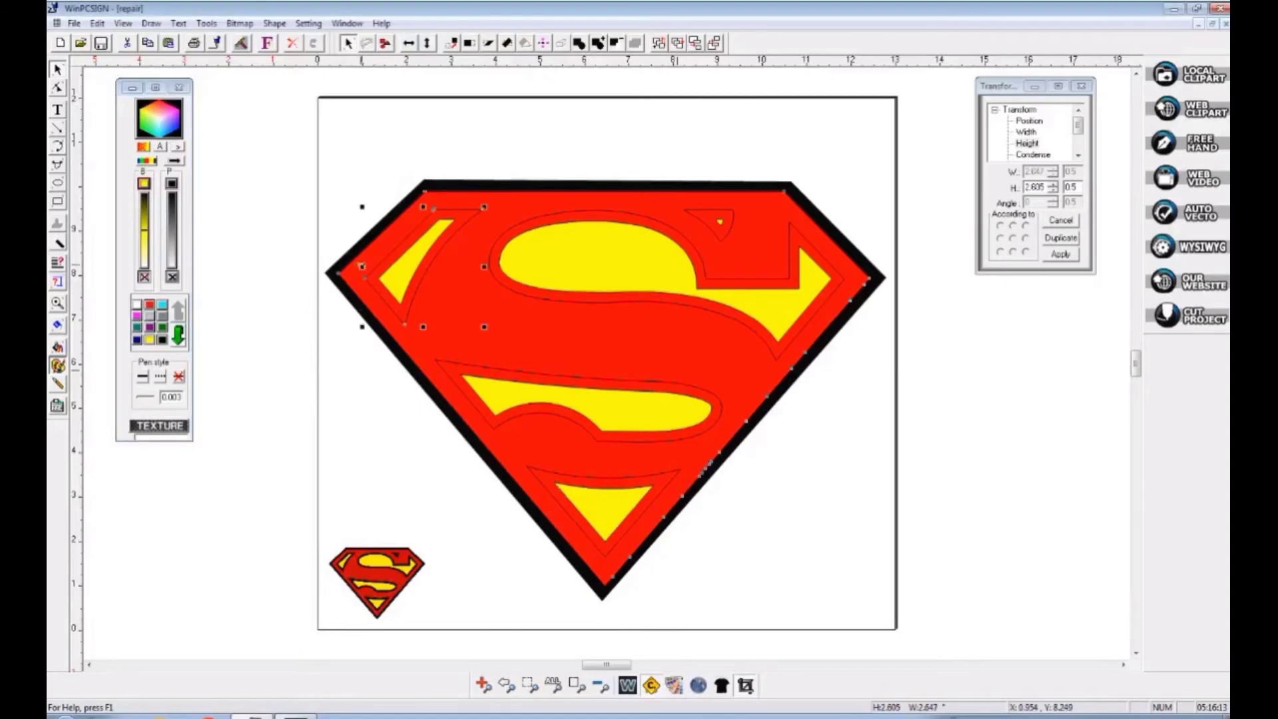
{"action": "left_click", "coordinate": [163, 340]}
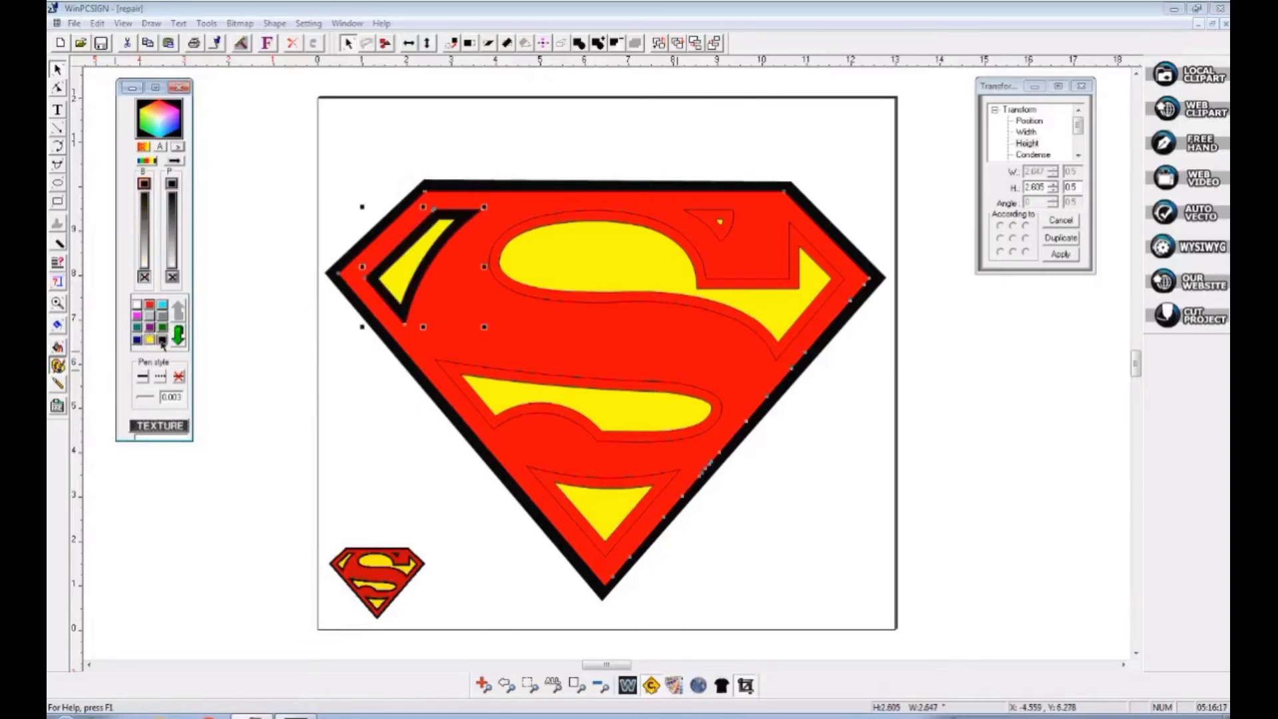
{"action": "left_click", "coordinate": [451, 381]}
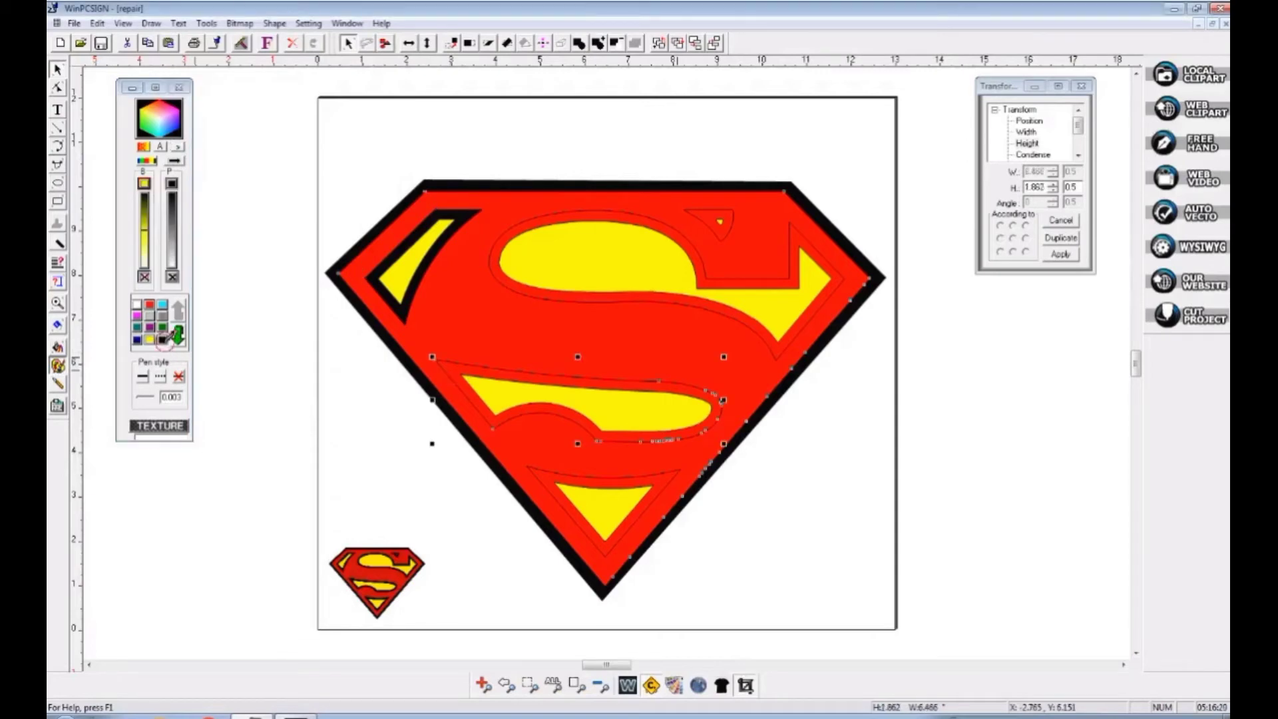
{"action": "left_click", "coordinate": [163, 340]}
{"action": "left_click", "coordinate": [550, 496]}
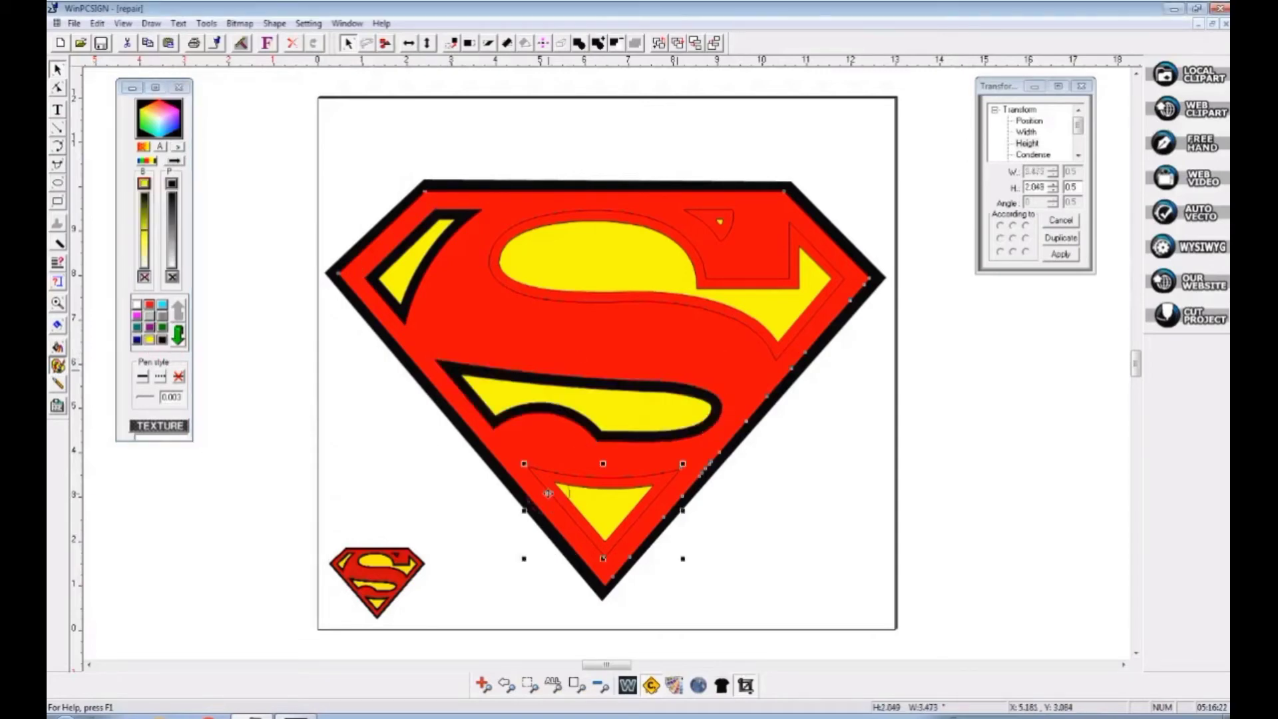
{"action": "left_click", "coordinate": [167, 343]}
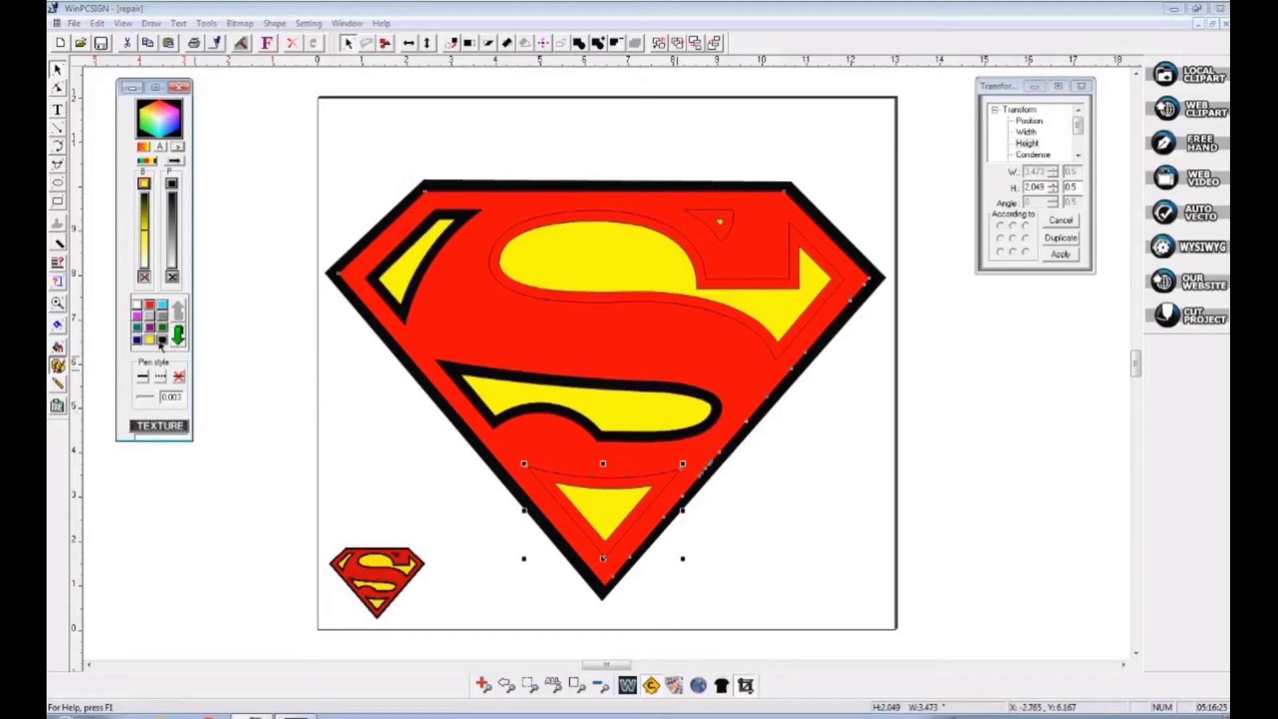
{"action": "left_click", "coordinate": [163, 340]}
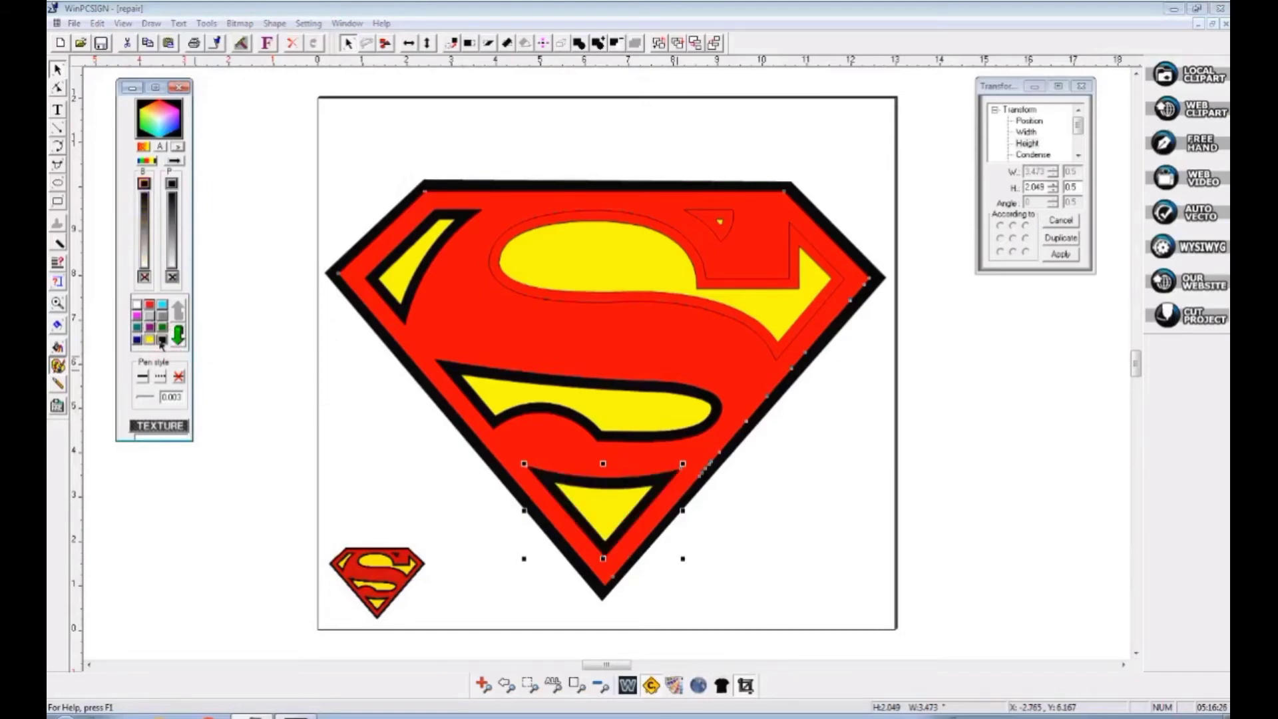
Step: Fill the outline around the tiny yellow upper-right triangle with black and deselect it
{"action": "left_click", "coordinate": [701, 221]}
{"action": "left_click", "coordinate": [697, 218]}
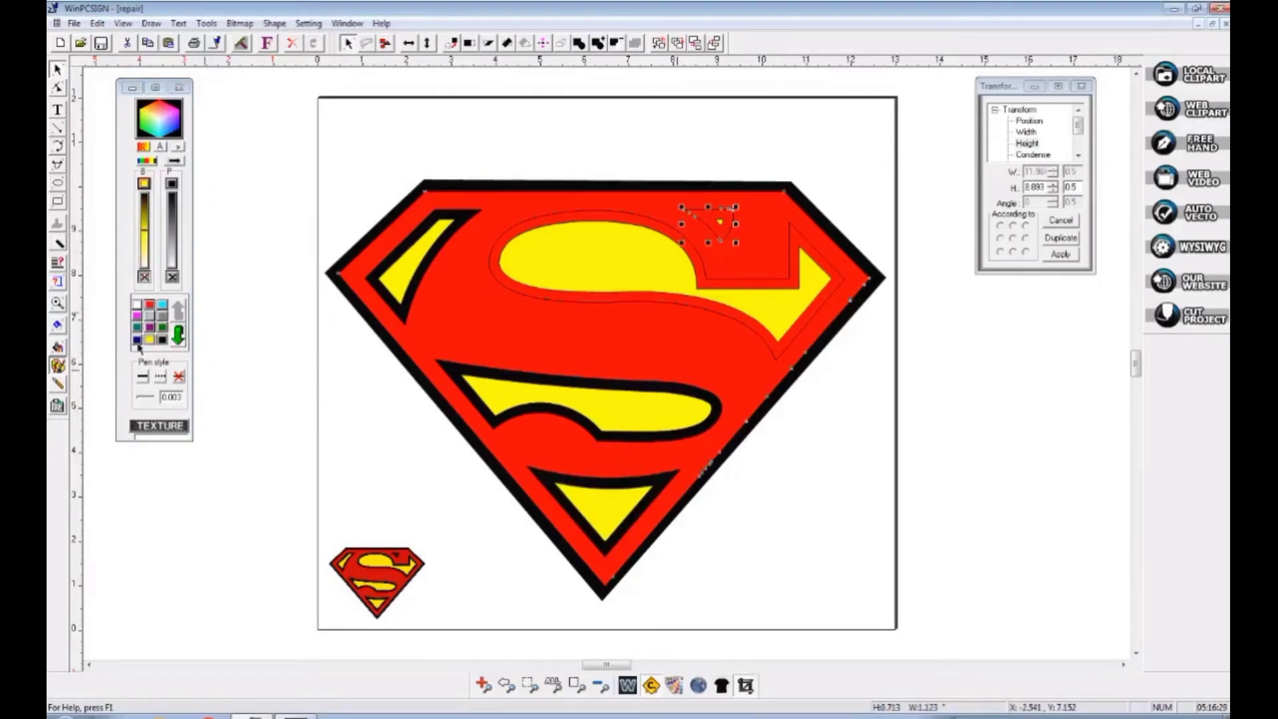
{"action": "left_click", "coordinate": [163, 340]}
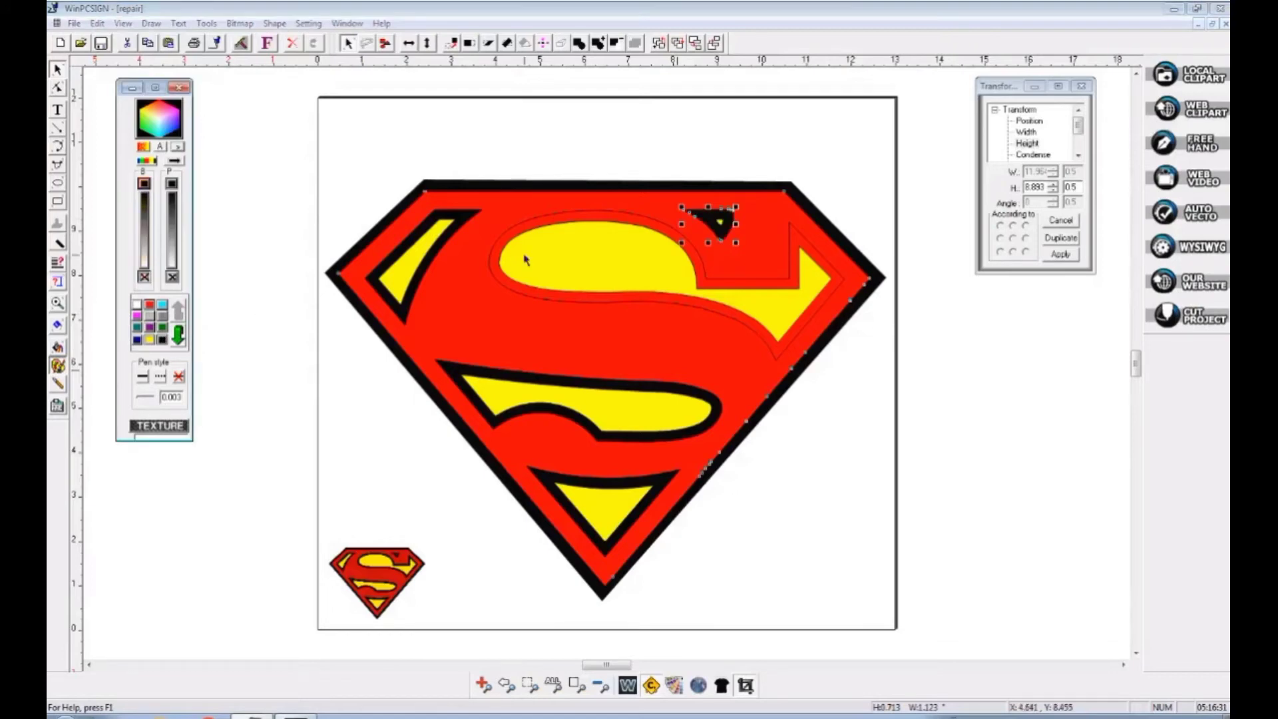
{"action": "left_click", "coordinate": [534, 163]}
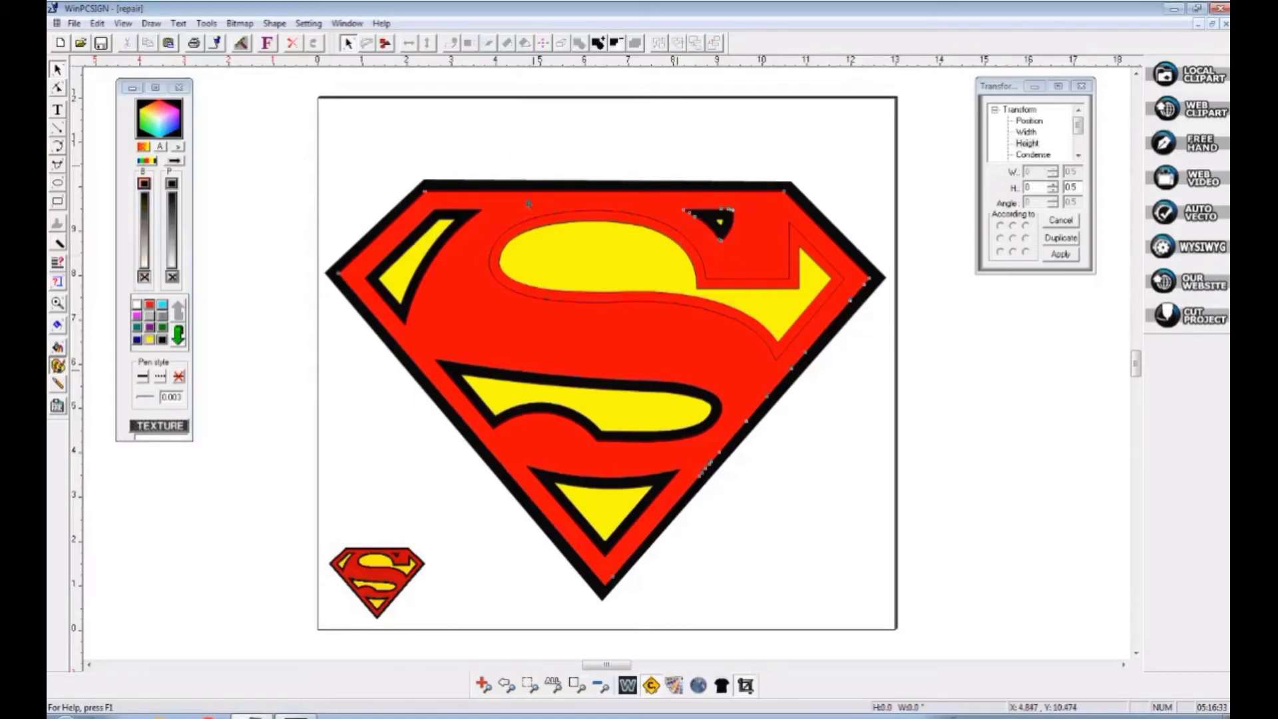
Step: Set the pen color of the upper-left yellow sliver to yellow and check it in the cutting preview
{"action": "left_click", "coordinate": [415, 249]}
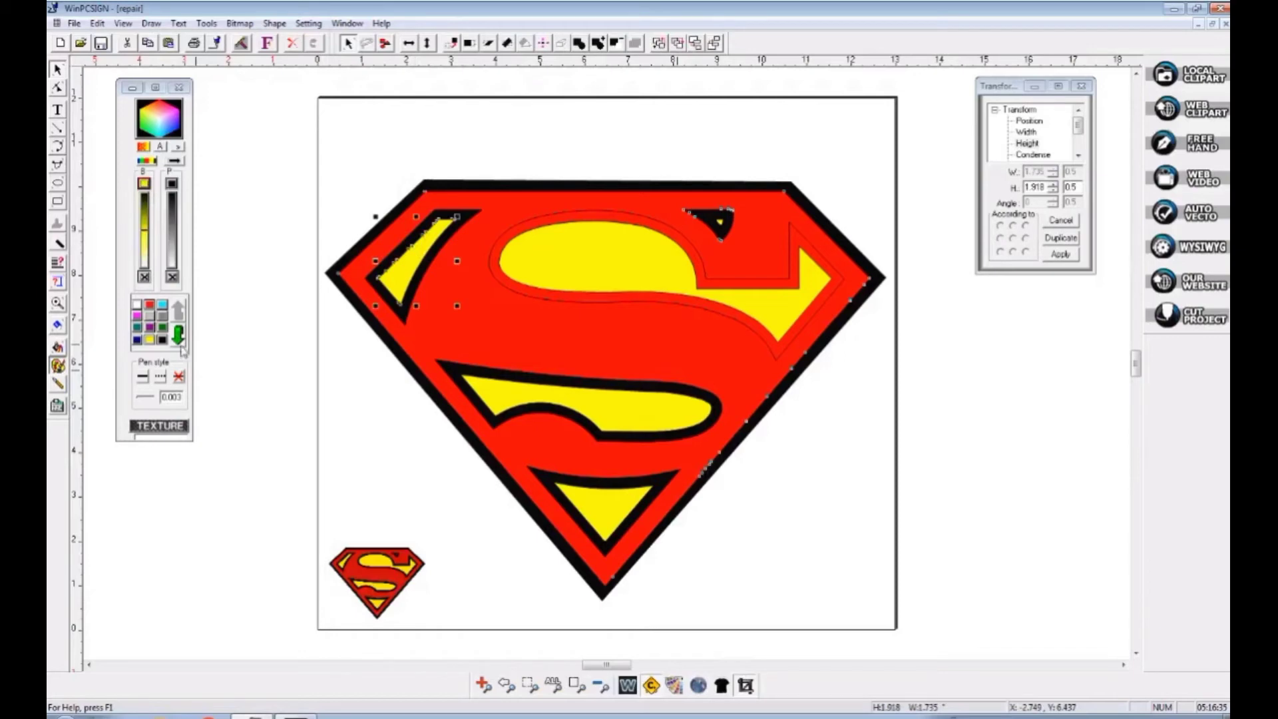
{"action": "right_click", "coordinate": [150, 341]}
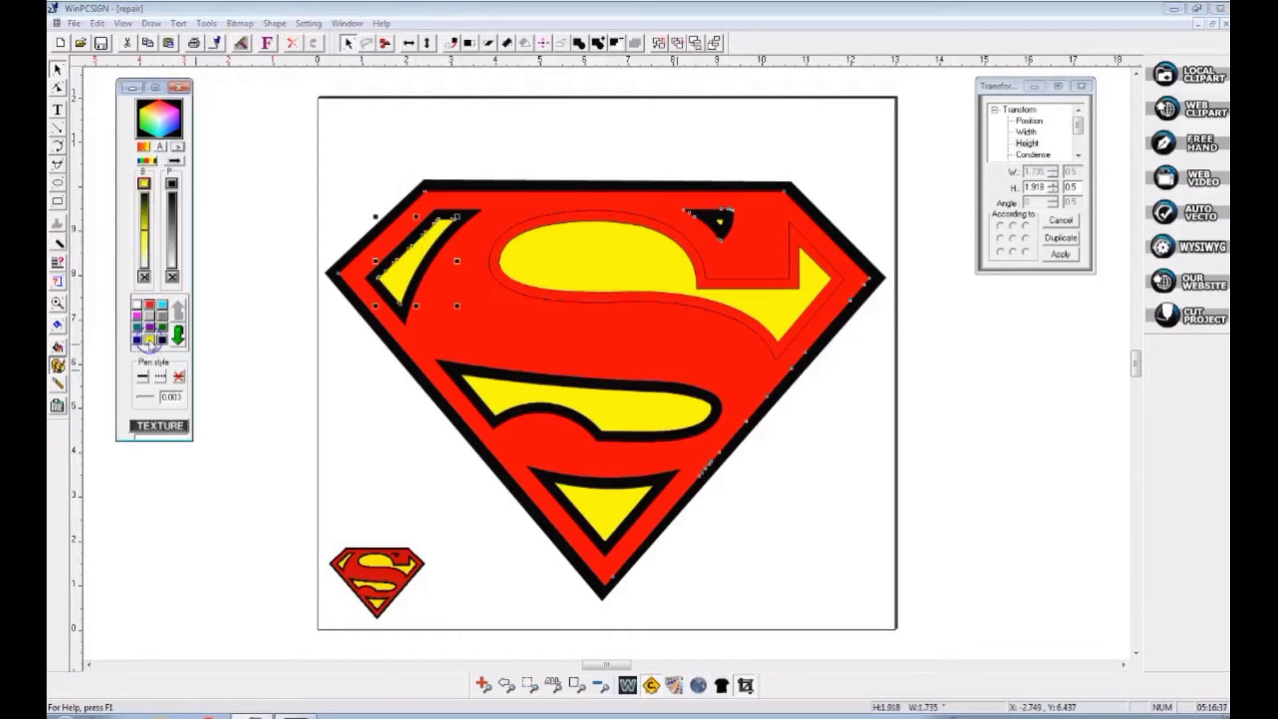
{"action": "left_click", "coordinate": [1203, 315]}
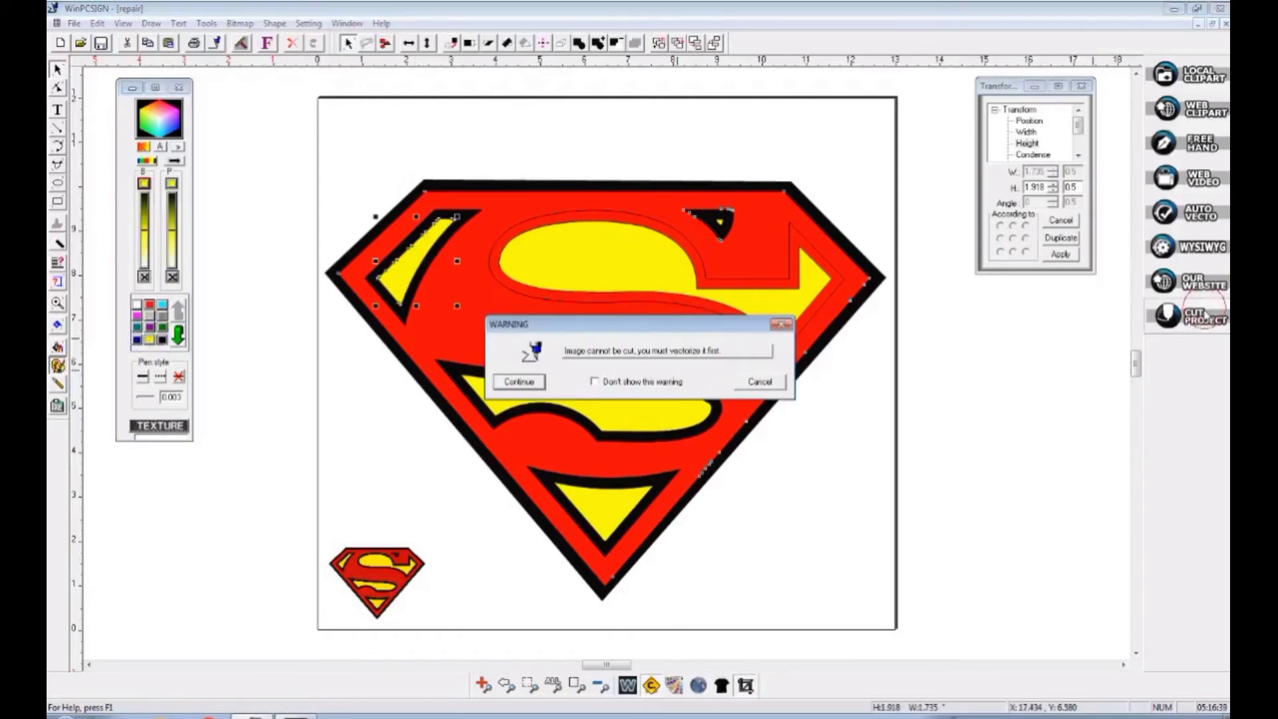
{"action": "left_click", "coordinate": [519, 382]}
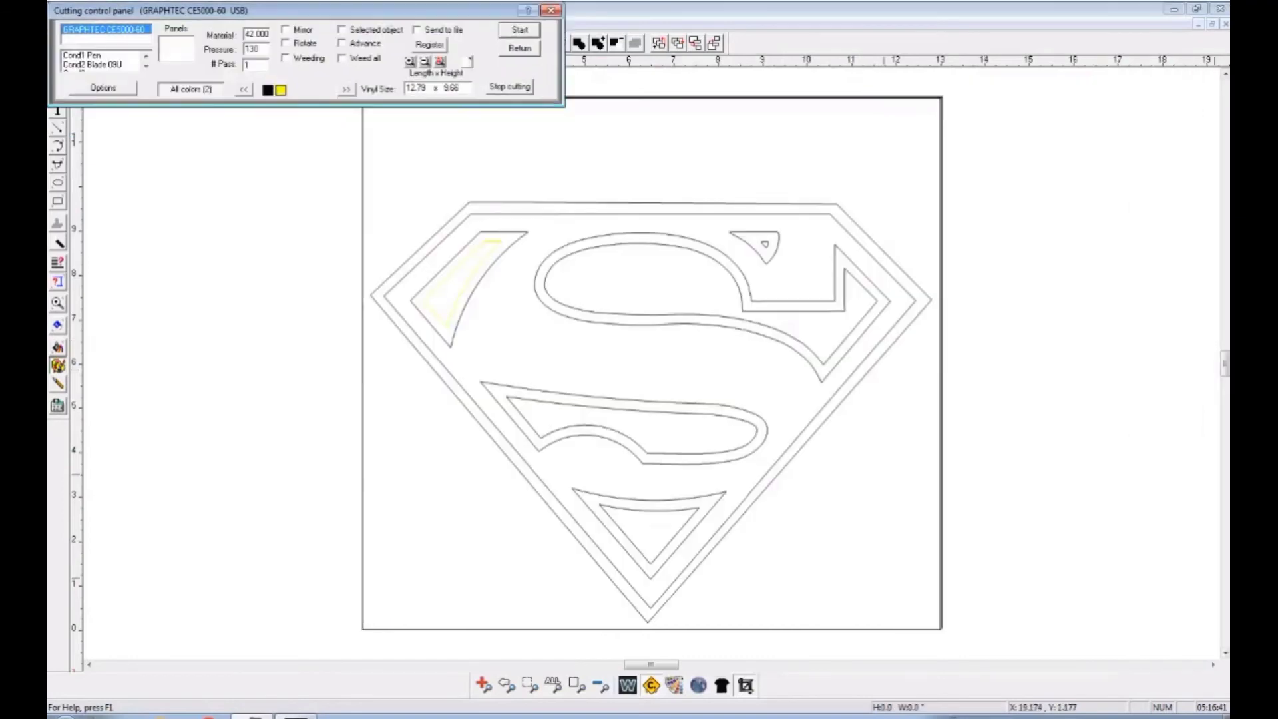
{"action": "left_click", "coordinate": [520, 48]}
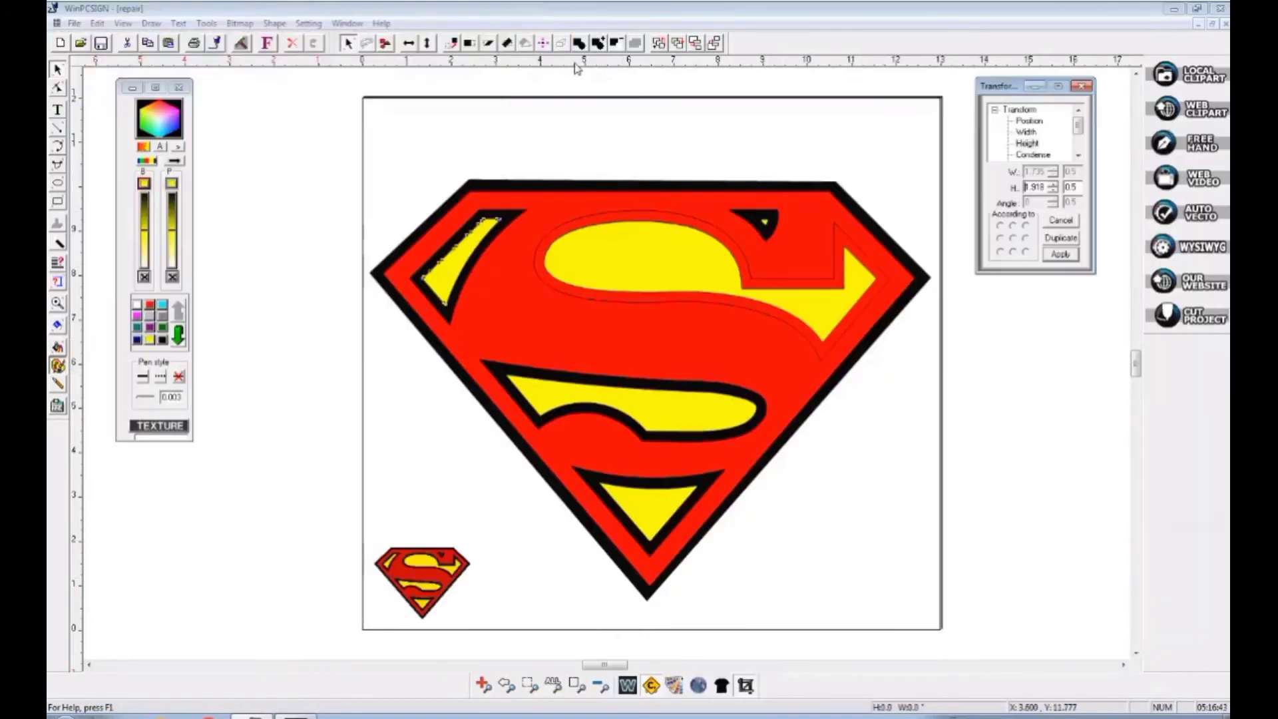
Step: Set the pen color of the yellow upper and lower S shapes to yellow
{"action": "left_click", "coordinate": [572, 233]}
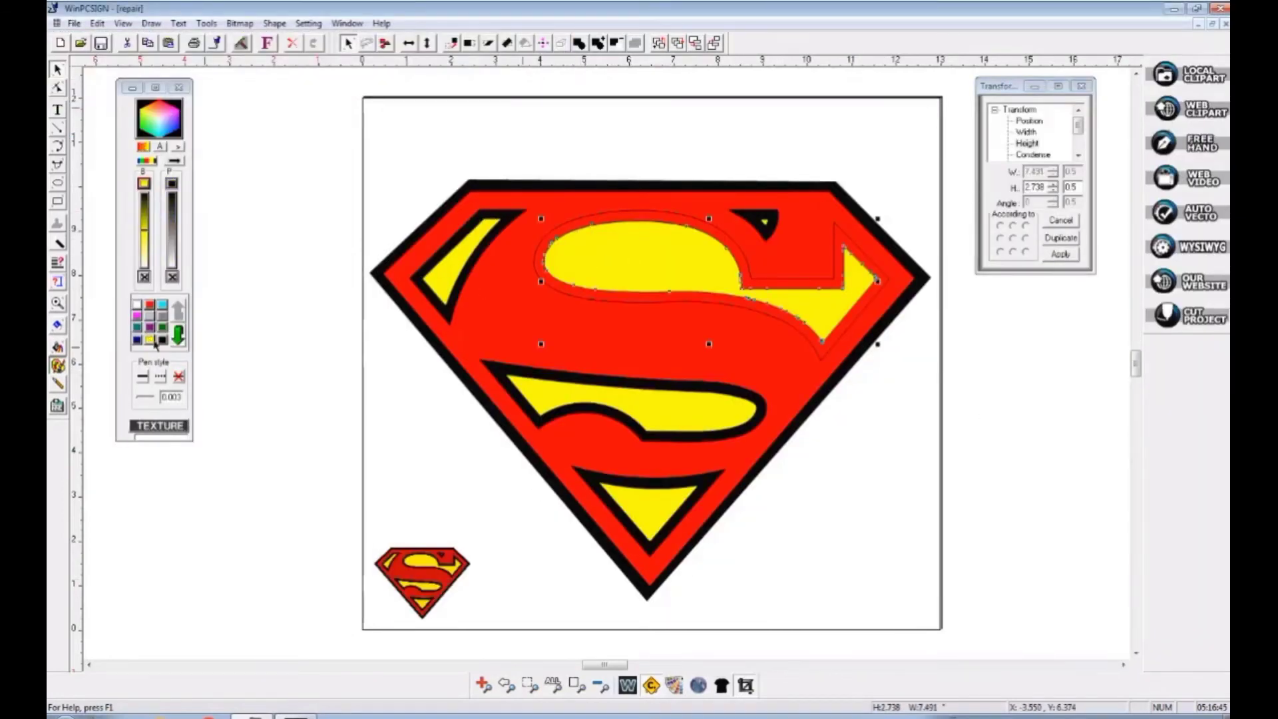
{"action": "left_click", "coordinate": [152, 341]}
{"action": "right_click", "coordinate": [152, 341]}
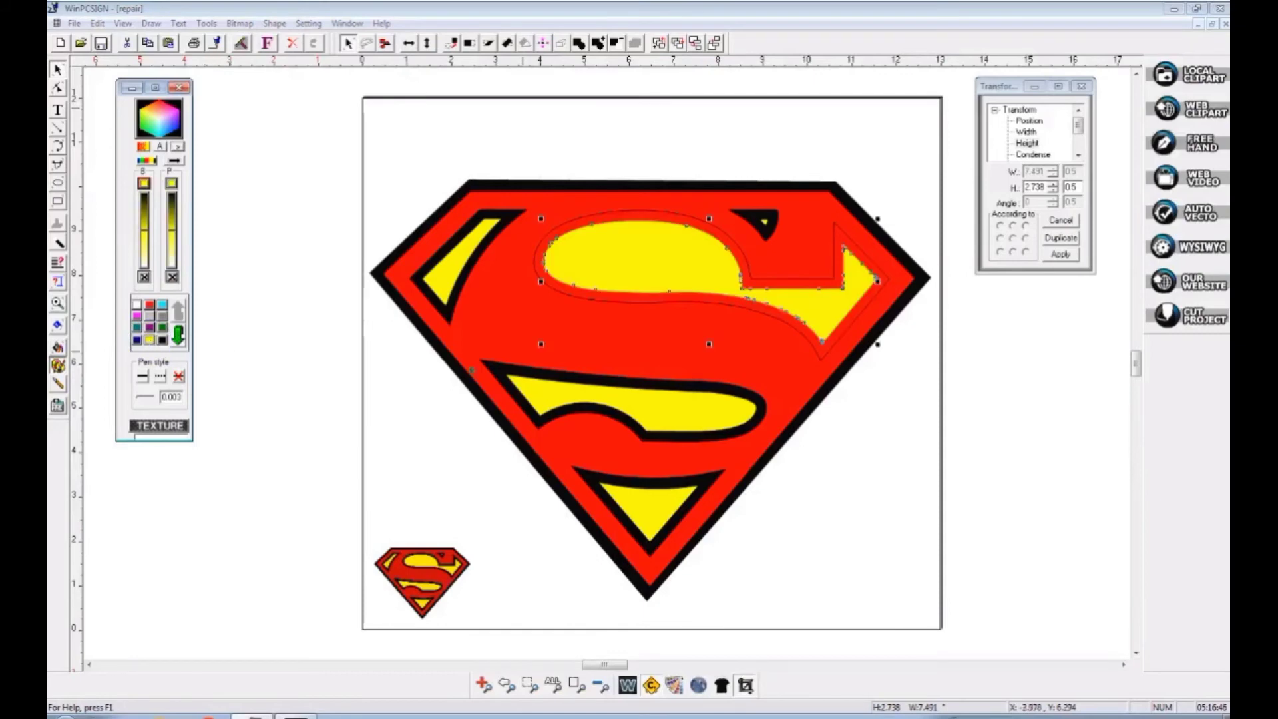
{"action": "left_click", "coordinate": [523, 381]}
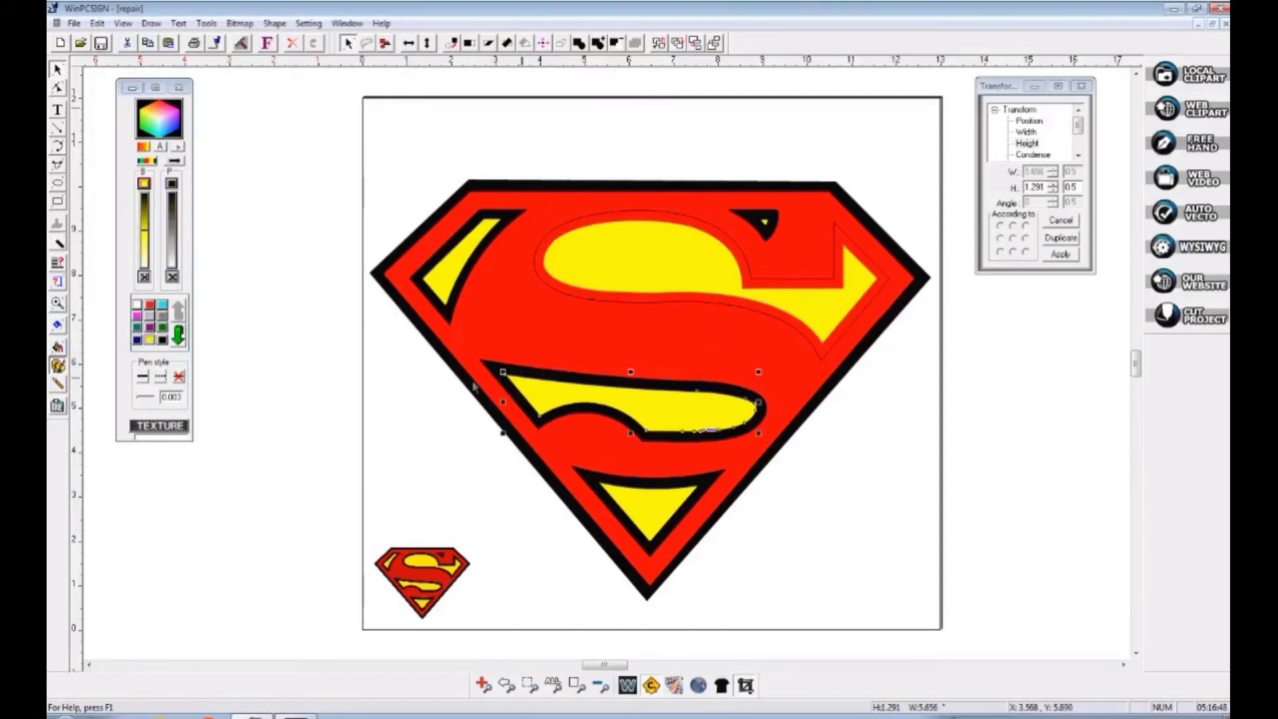
{"action": "right_click", "coordinate": [153, 341]}
Step: Preview the yellow and black cut layers separately in the cutting preview, and return to the drawing
{"action": "left_click", "coordinate": [1211, 325]}
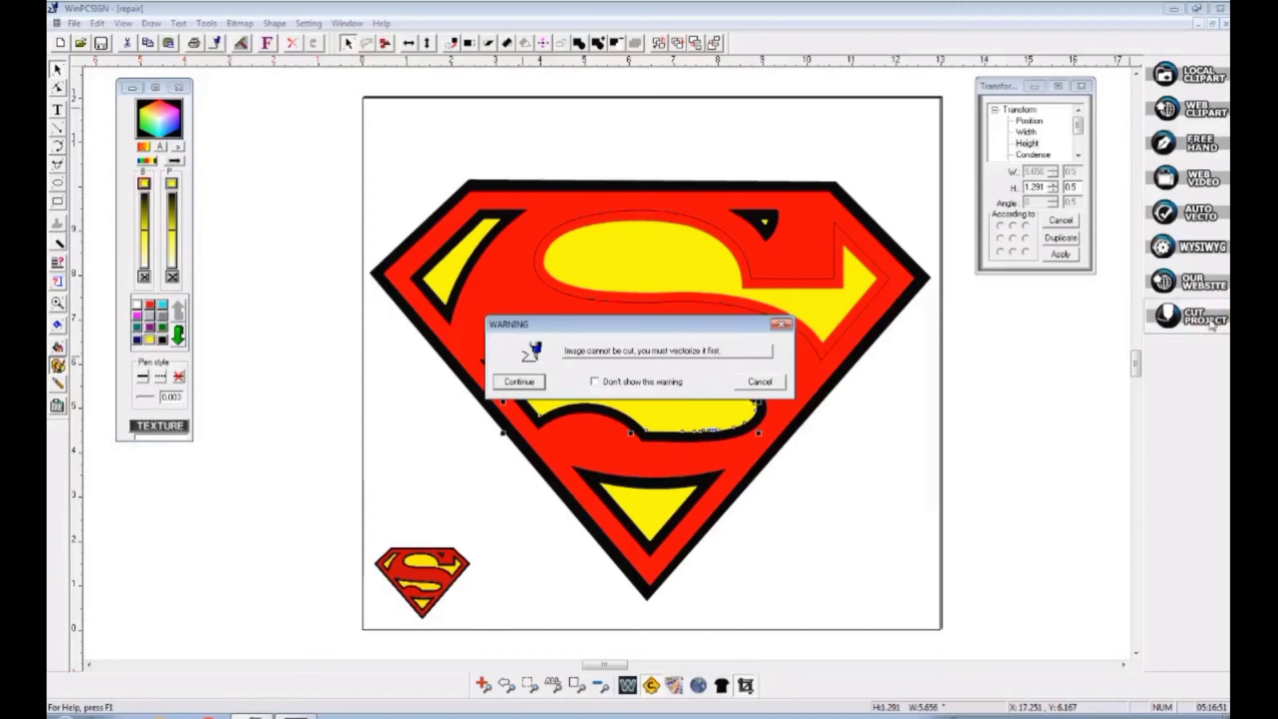
{"action": "left_click", "coordinate": [519, 382]}
{"action": "left_click", "coordinate": [269, 91]}
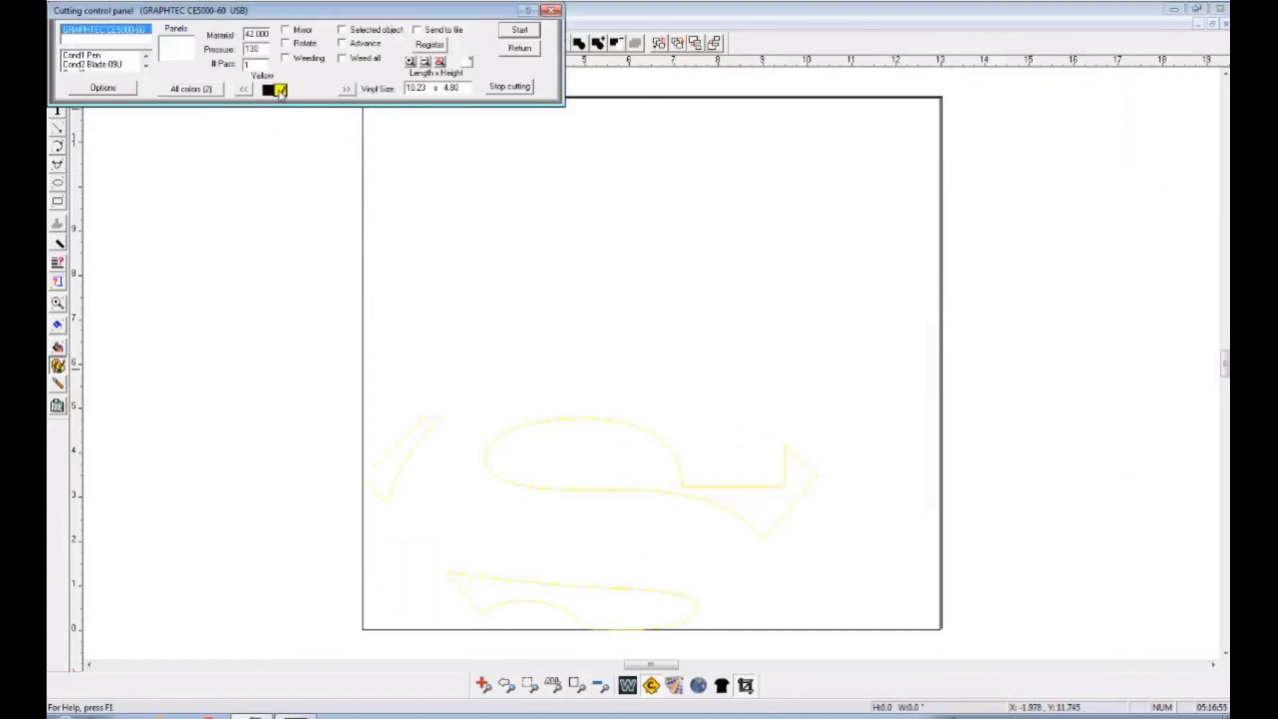
{"action": "left_click", "coordinate": [266, 90]}
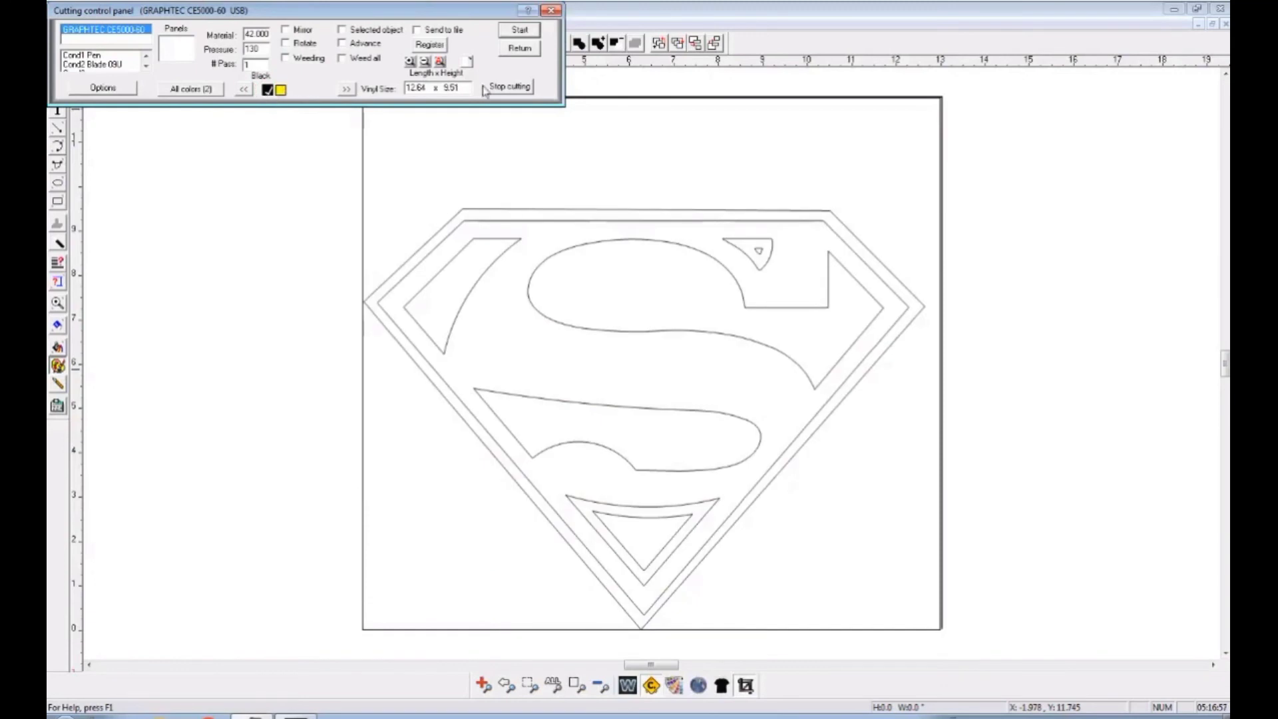
{"action": "left_click", "coordinate": [518, 51]}
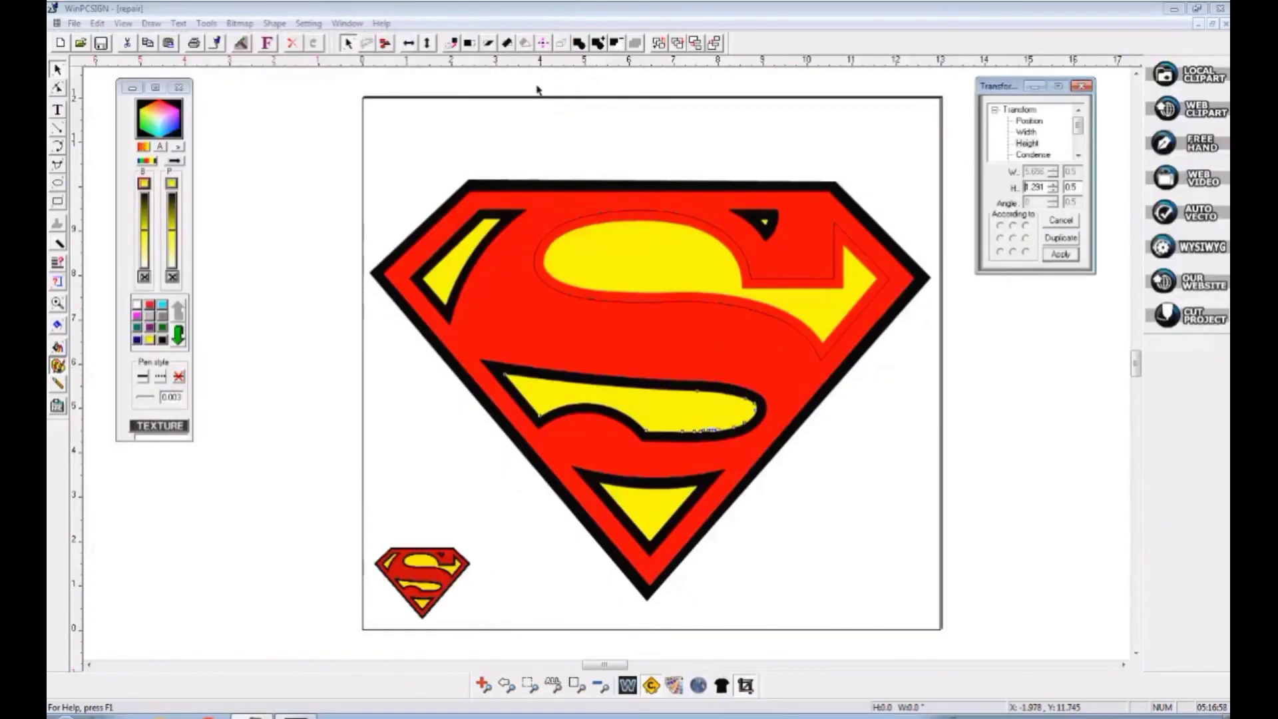
Step: Give the second shield outline a red fill and pen, and color the outline around the upper S black
{"action": "left_click", "coordinate": [479, 182]}
{"action": "left_click", "coordinate": [149, 308]}
{"action": "right_click", "coordinate": [149, 308]}
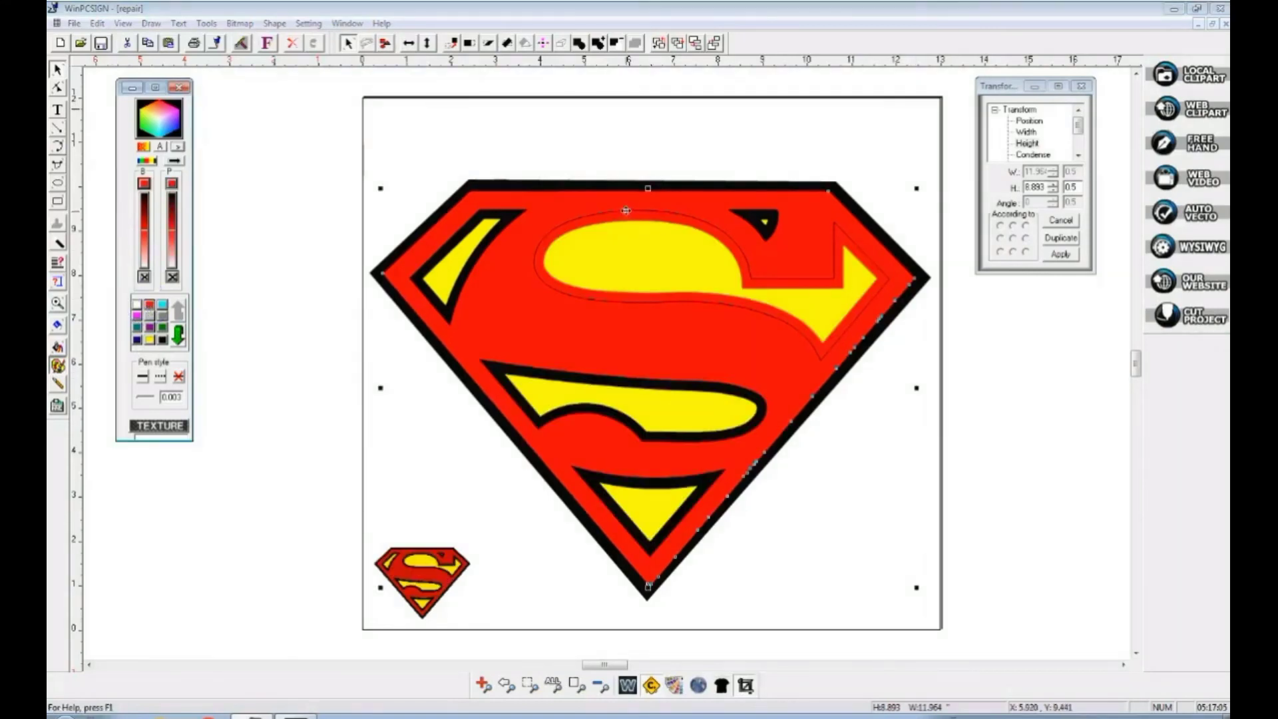
{"action": "left_click", "coordinate": [626, 210]}
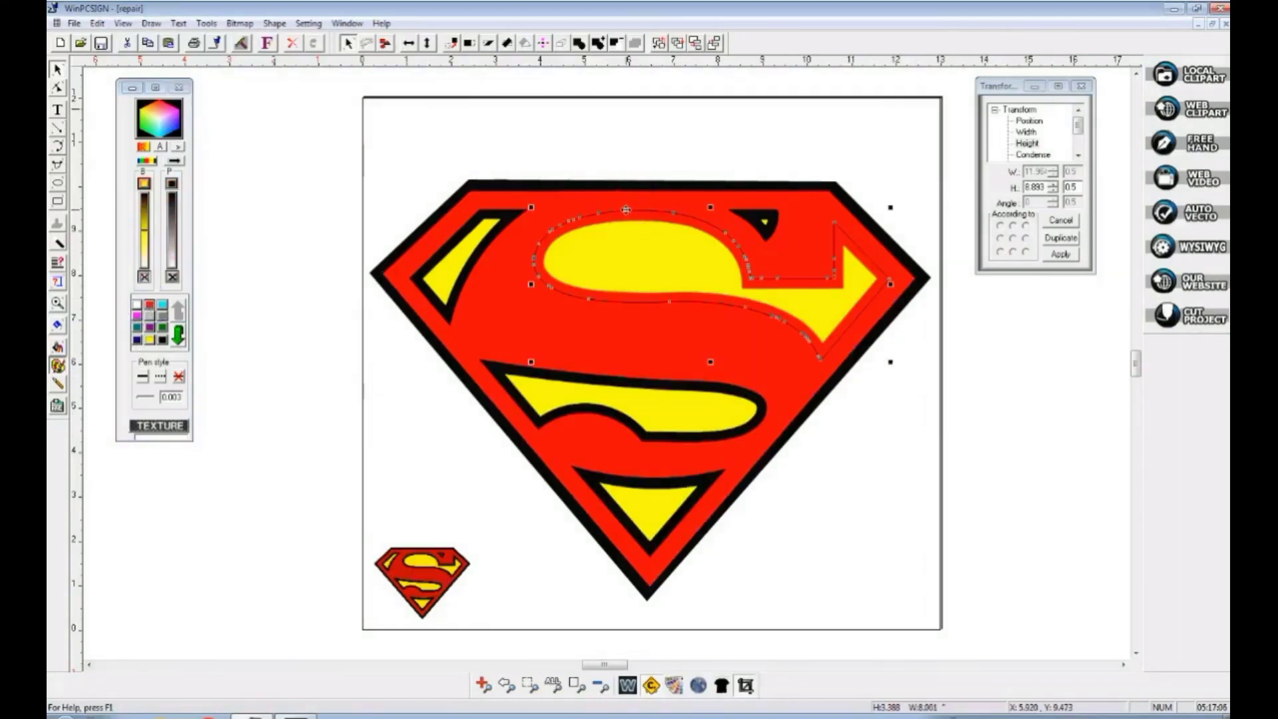
{"action": "right_click", "coordinate": [163, 340]}
Step: Open the cutting preview, continuing past the image warning, and display the black and red cut layers separately
{"action": "left_click", "coordinate": [1215, 322]}
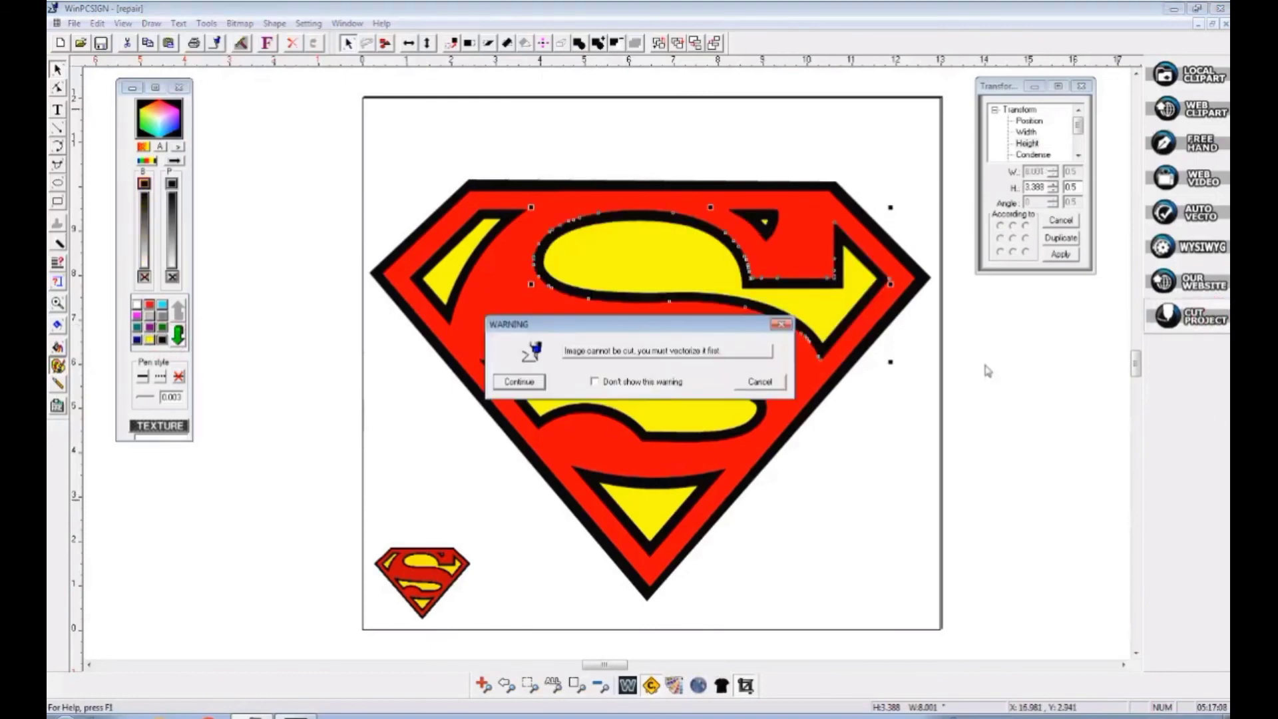
{"action": "left_click", "coordinate": [519, 381]}
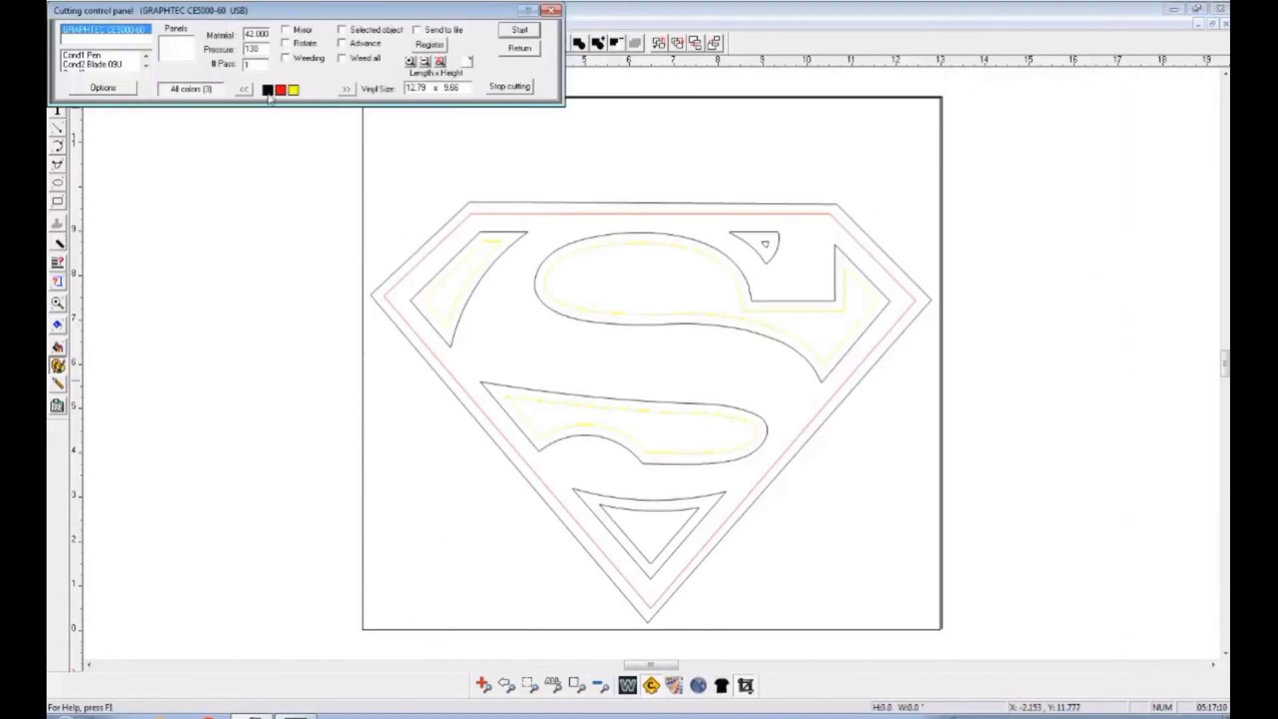
{"action": "left_click", "coordinate": [268, 90]}
{"action": "left_click", "coordinate": [280, 91]}
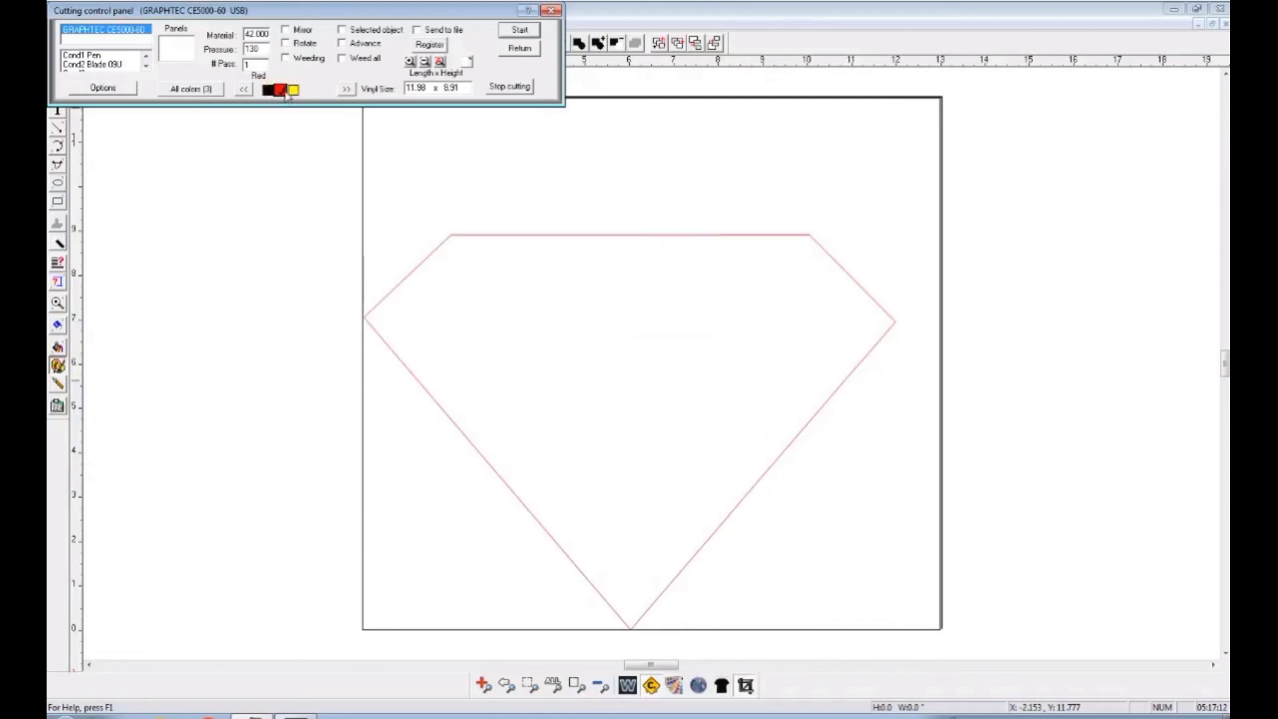